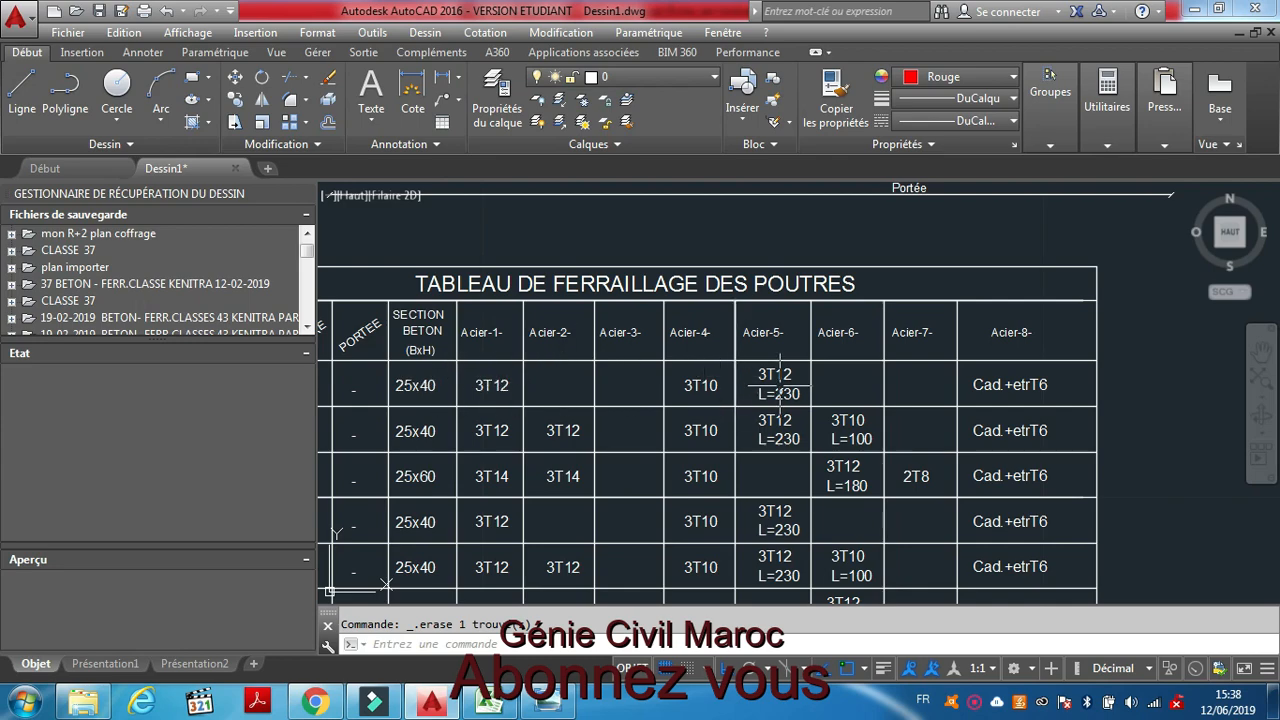
Step: Check the beam reinforcement table, switch to the Excel rebar take-off, and correct the label in cell C86 to "Fil10"
scroll(721, 390, down, 4)
scroll(757, 420, up, 3)
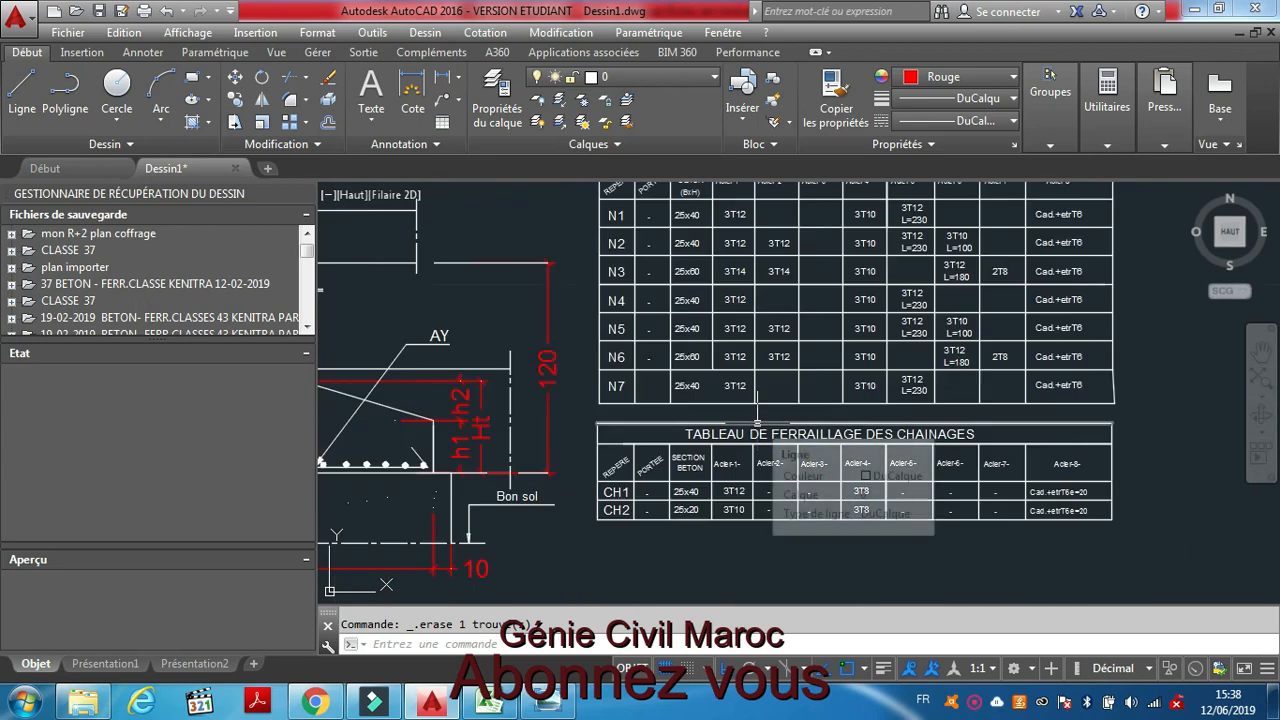
click(497, 704)
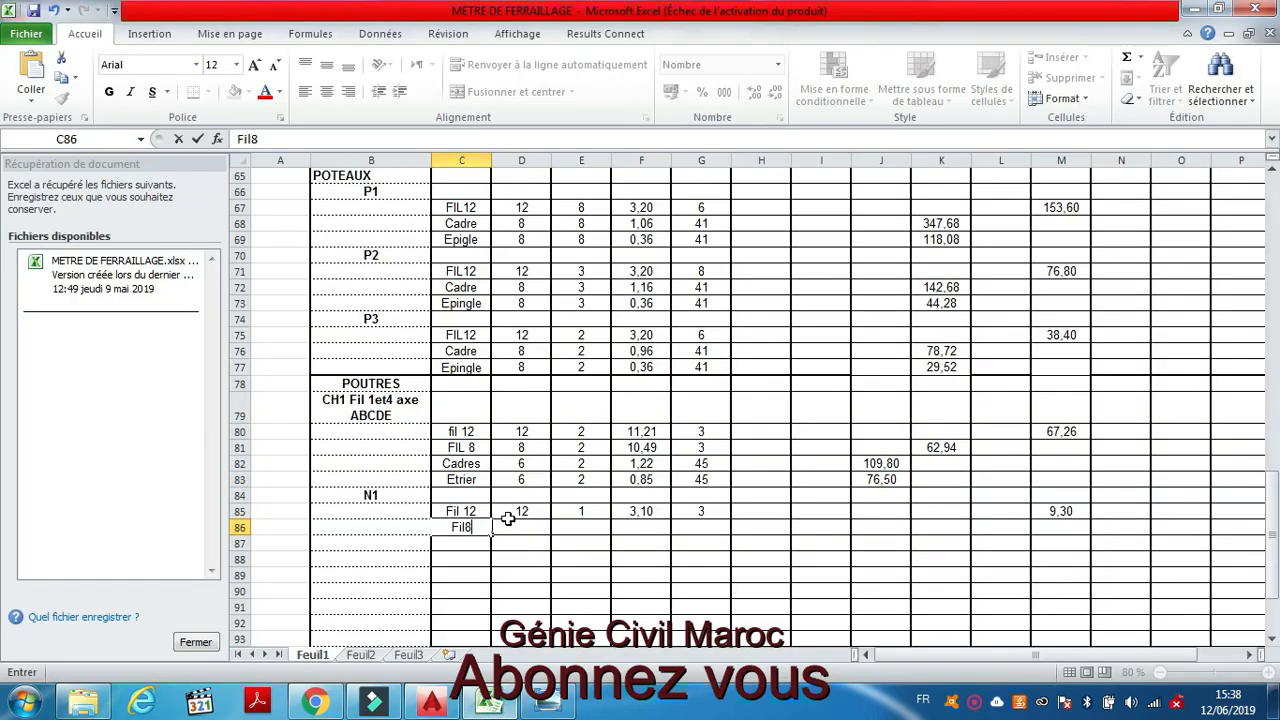
click(534, 525)
double_click(471, 527)
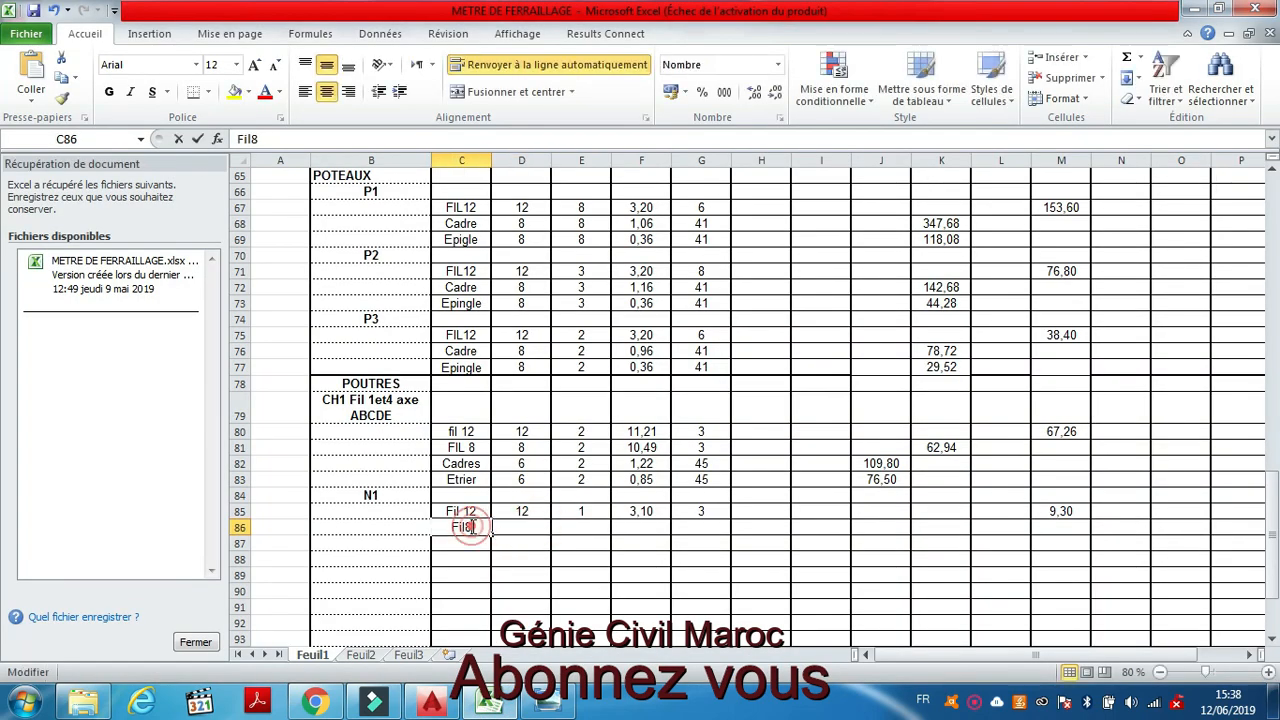
key(BackSpace)
text(10)
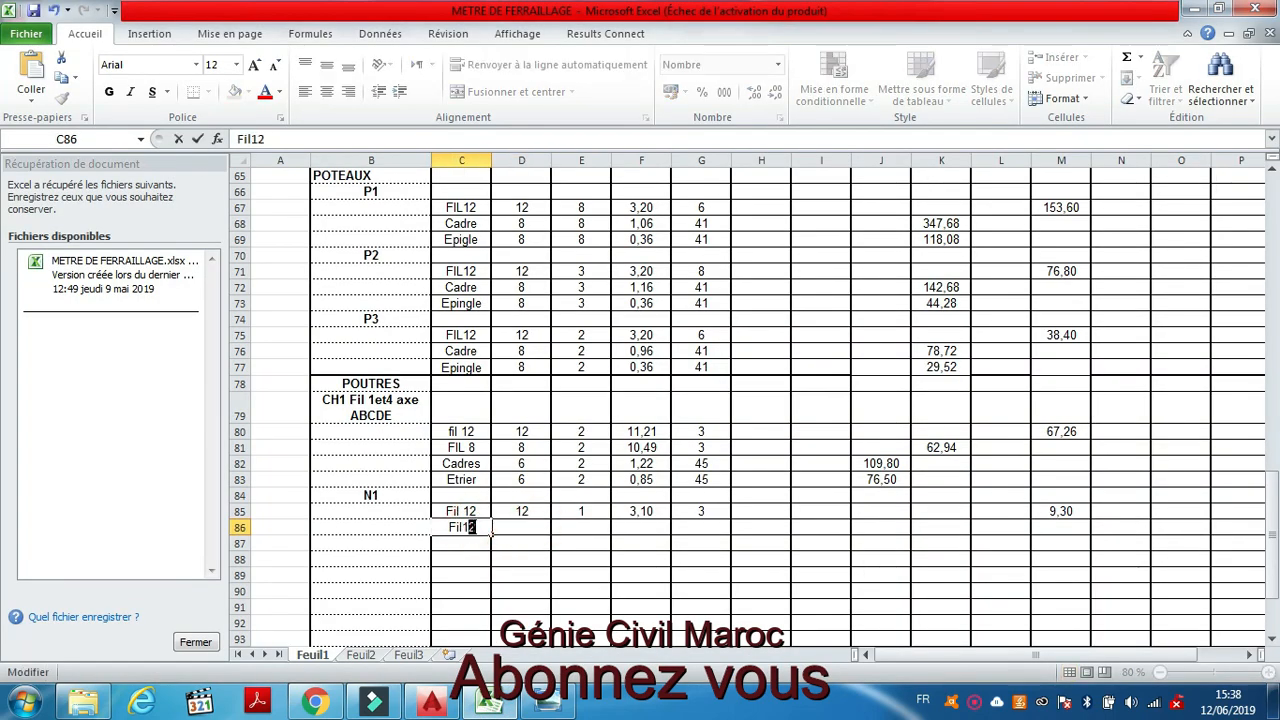
Step: Enter 10 in D86 and 1 in E86 for the Fil10 row, dismissing the Windows colour scheme message
click(521, 529)
text(10)
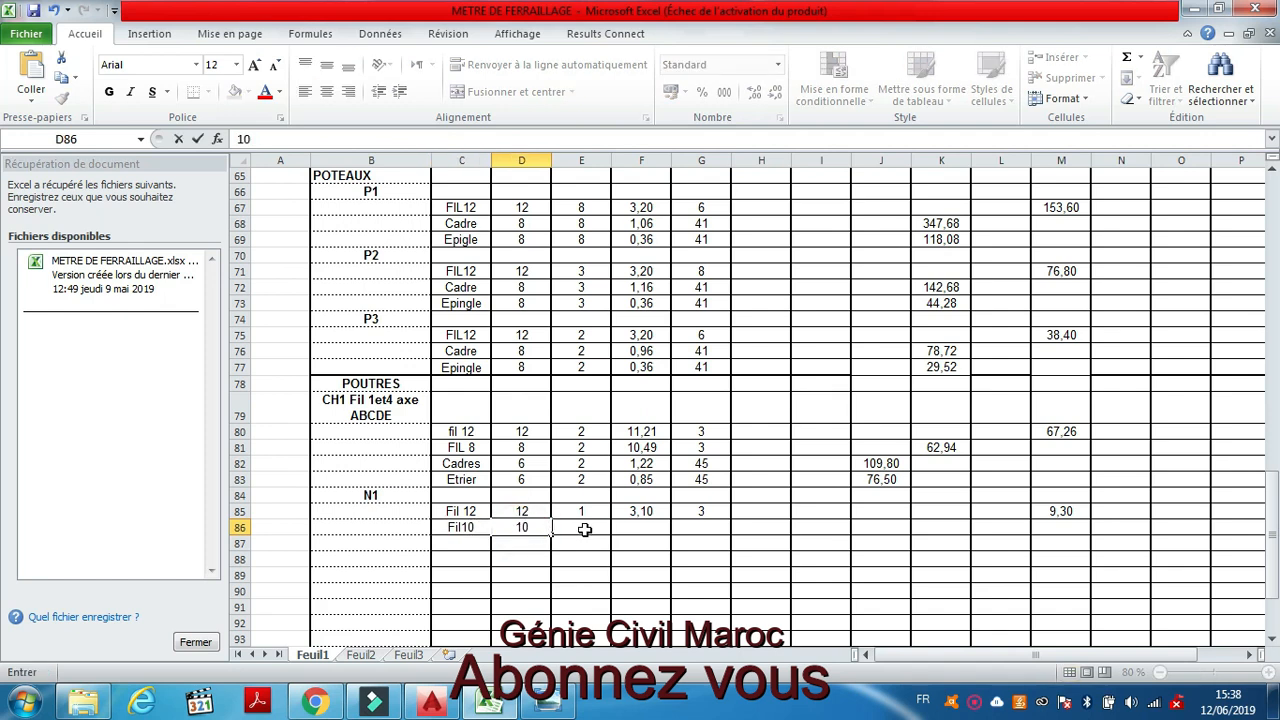
click(581, 528)
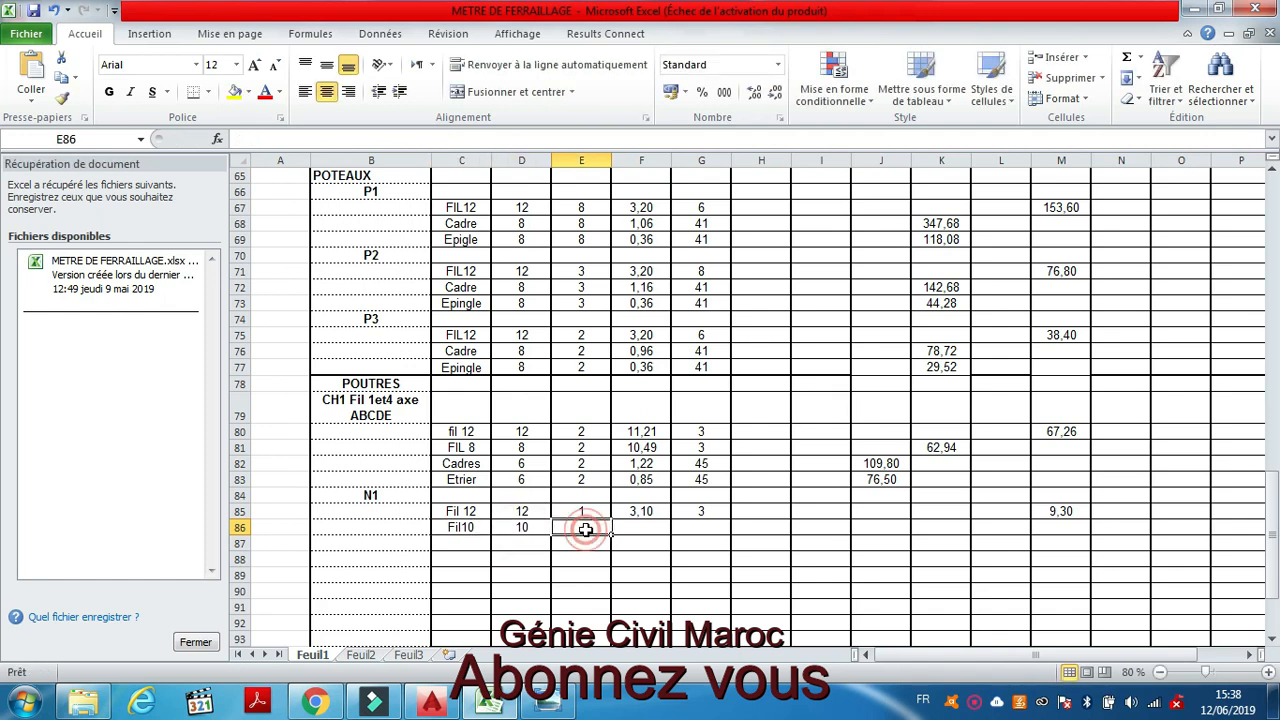
text(1)
click(649, 530)
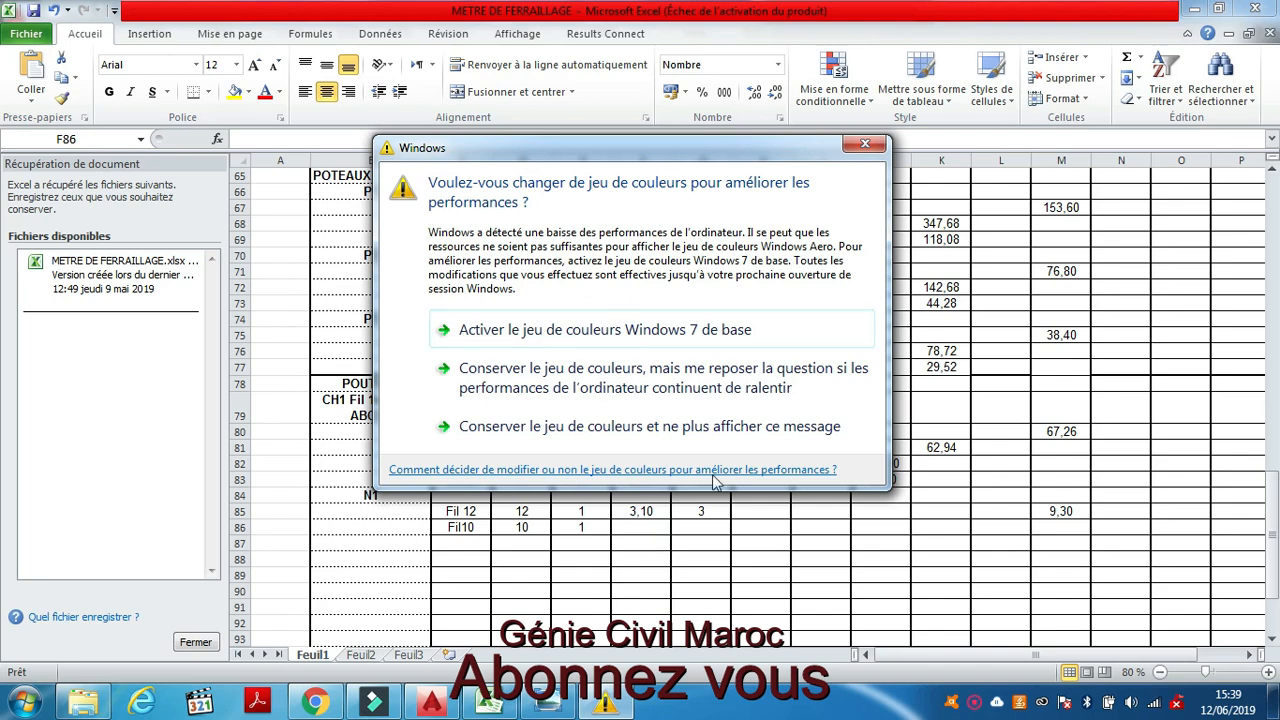
click(880, 144)
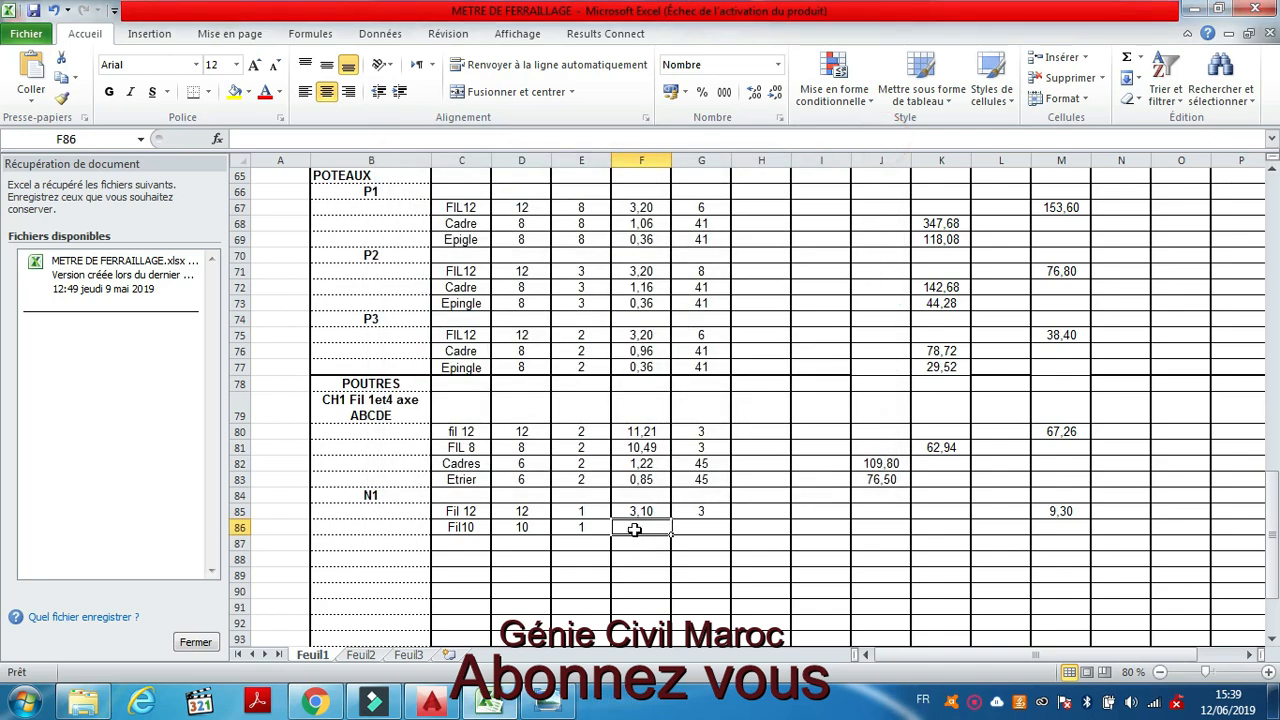
Step: Complete the Fil10 row of beam N1 with 3,03 in F86 and 3 in G86
click(634, 529)
text(3)
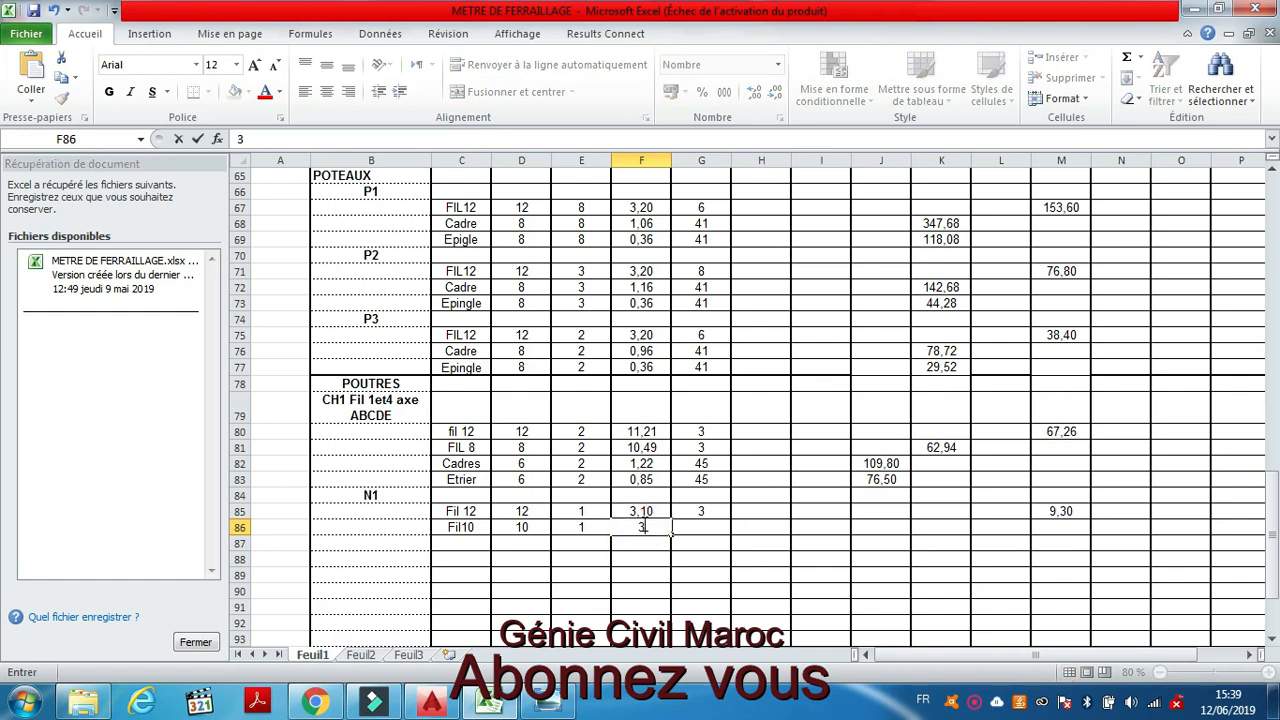
text(,03)
click(714, 525)
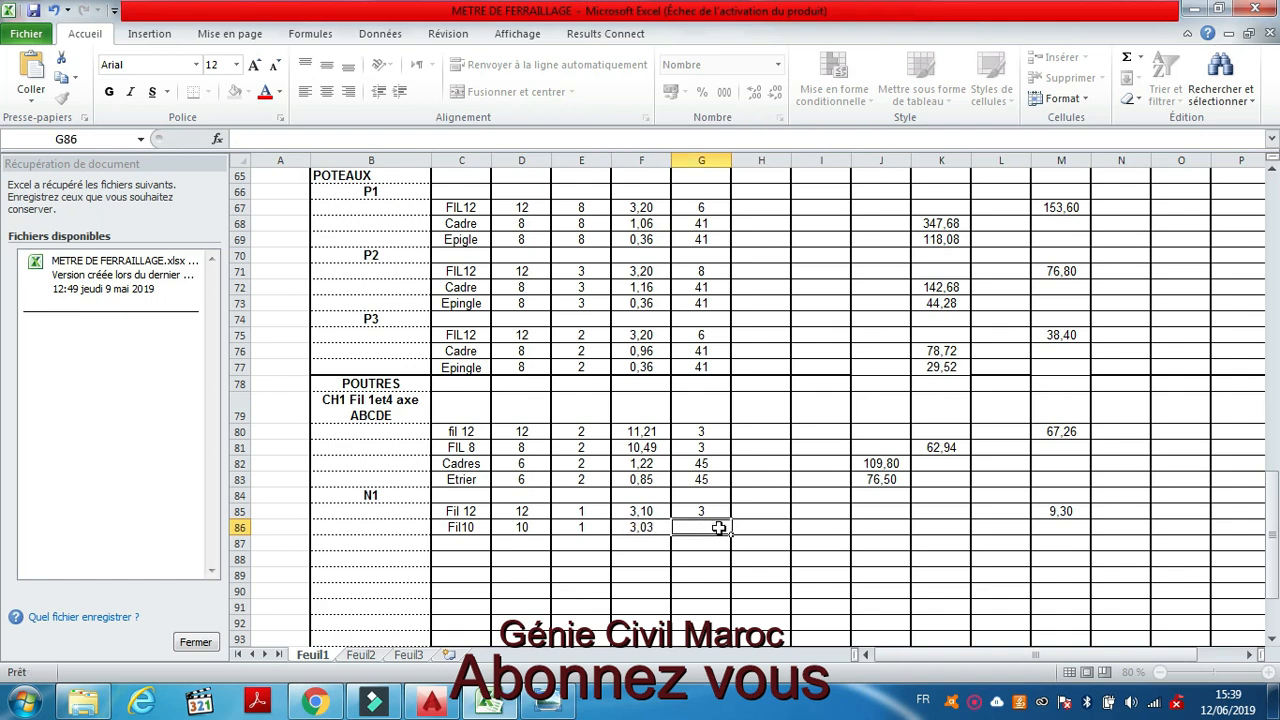
text(3)
click(763, 525)
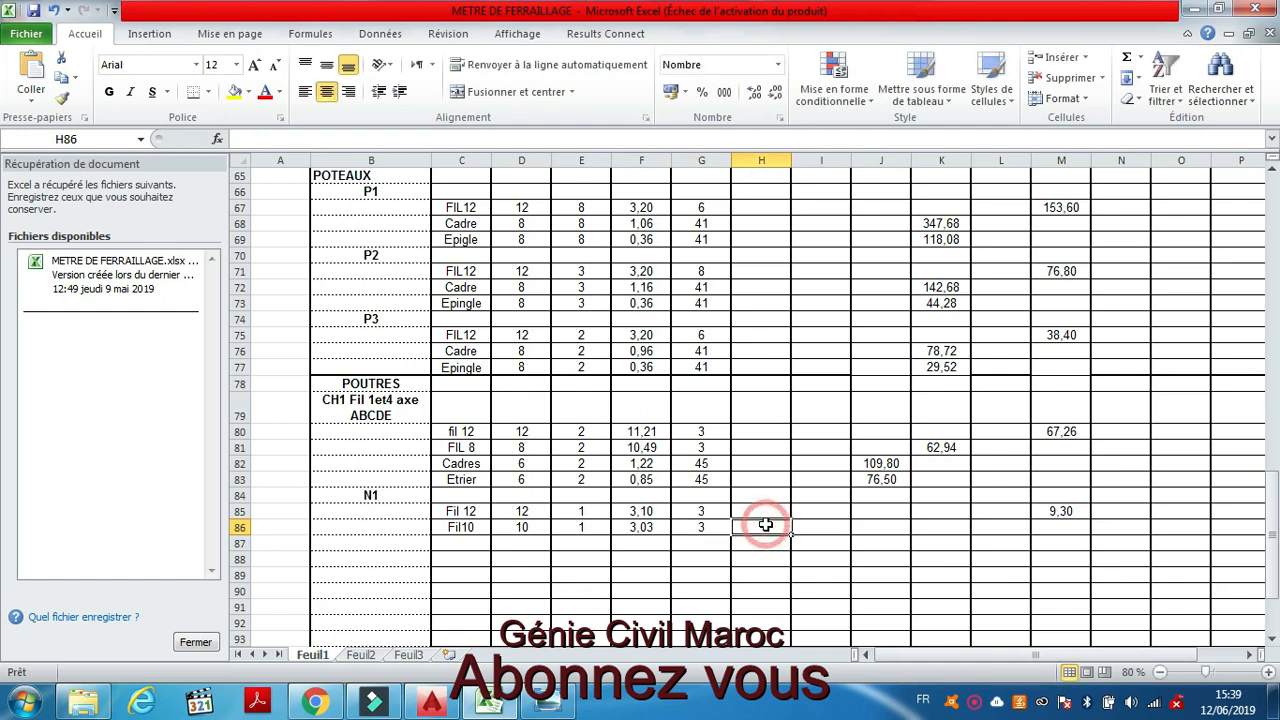
Step: Label cell C87 "Chap 12" below the Fil10 row of beam N1
click(470, 541)
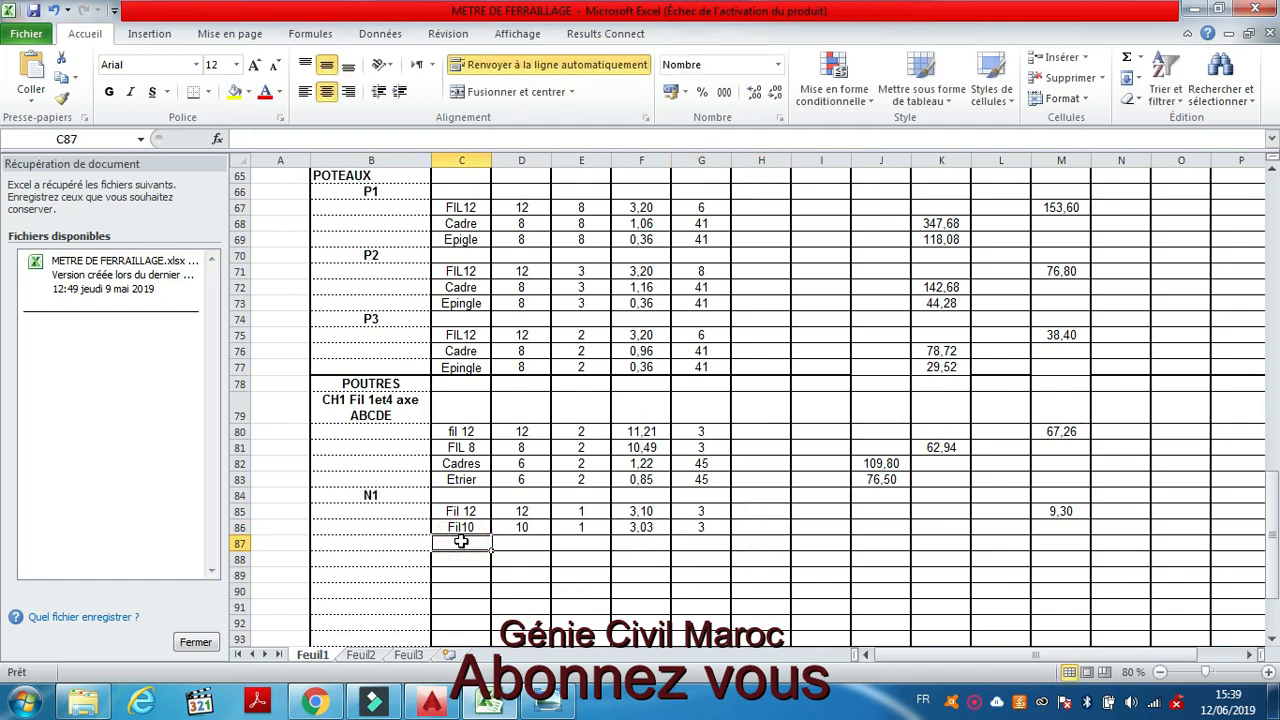
text(Ch)
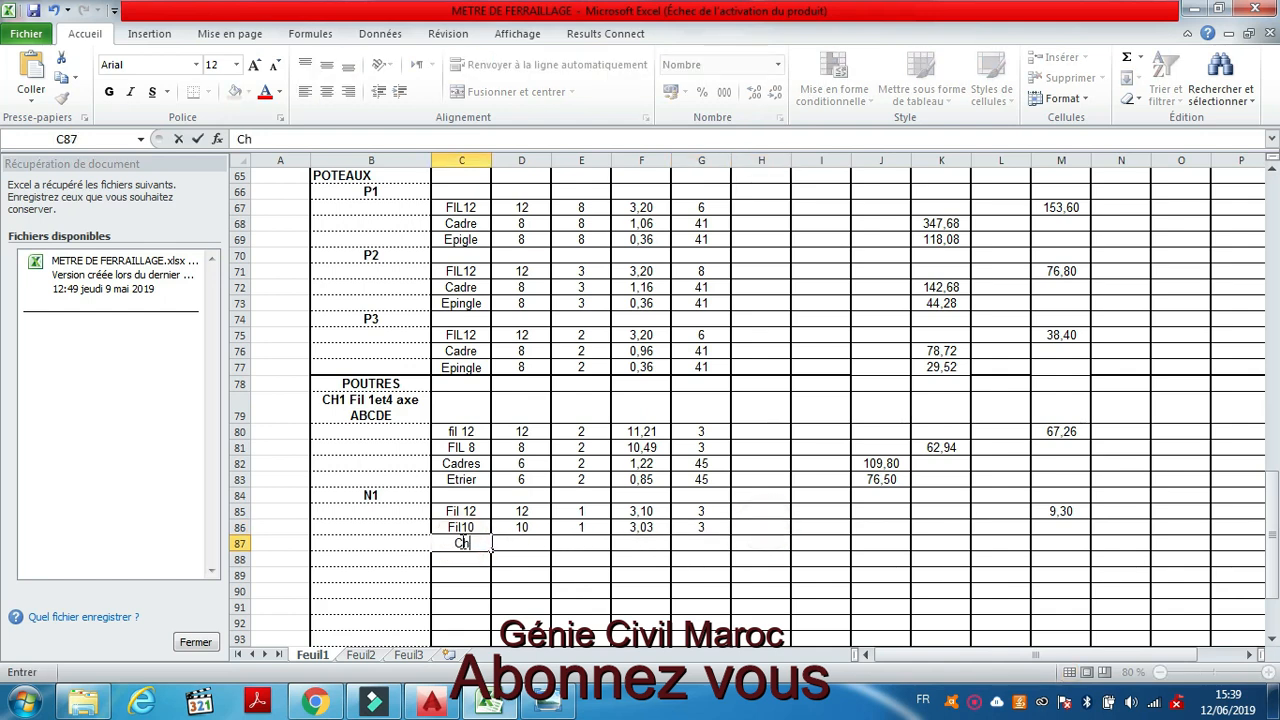
text(apeau)
key(BackSpace)
key(BackSpace)
key(BackSpace)
text(12)
Step: Enter 12 in D87 and 1 in E87 for the Chap 12 row
click(523, 545)
text(12)
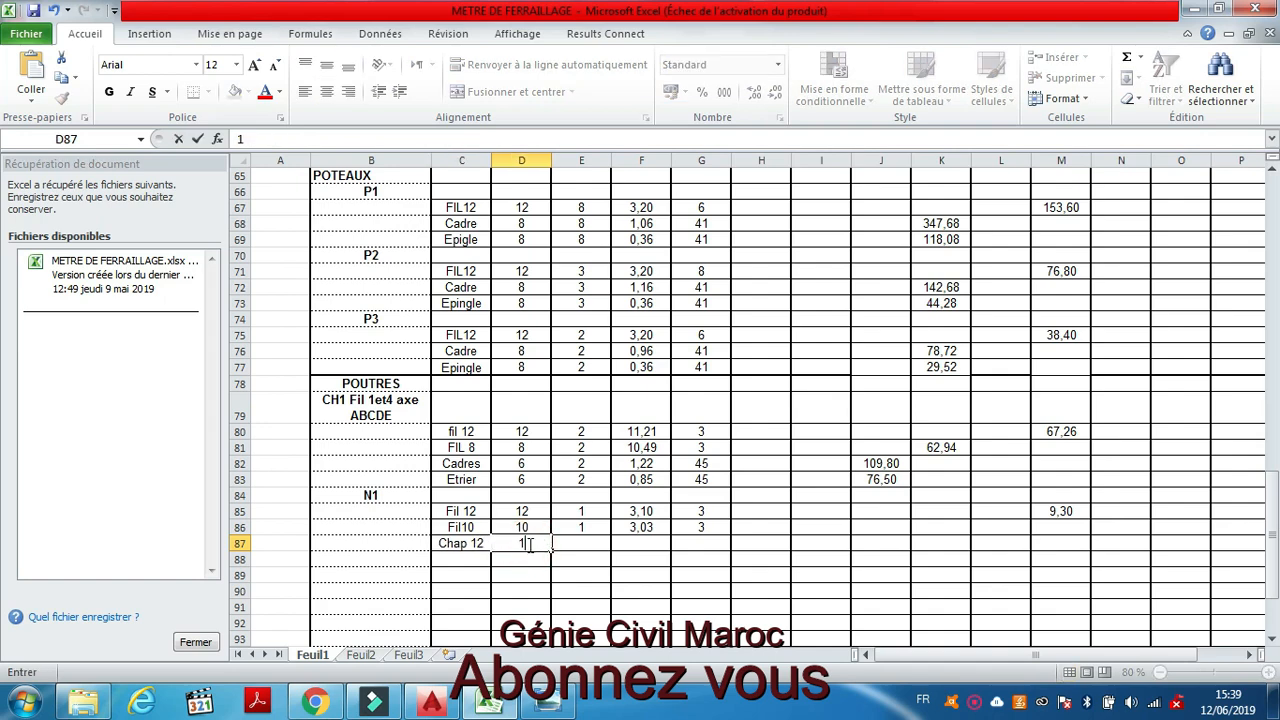
click(590, 550)
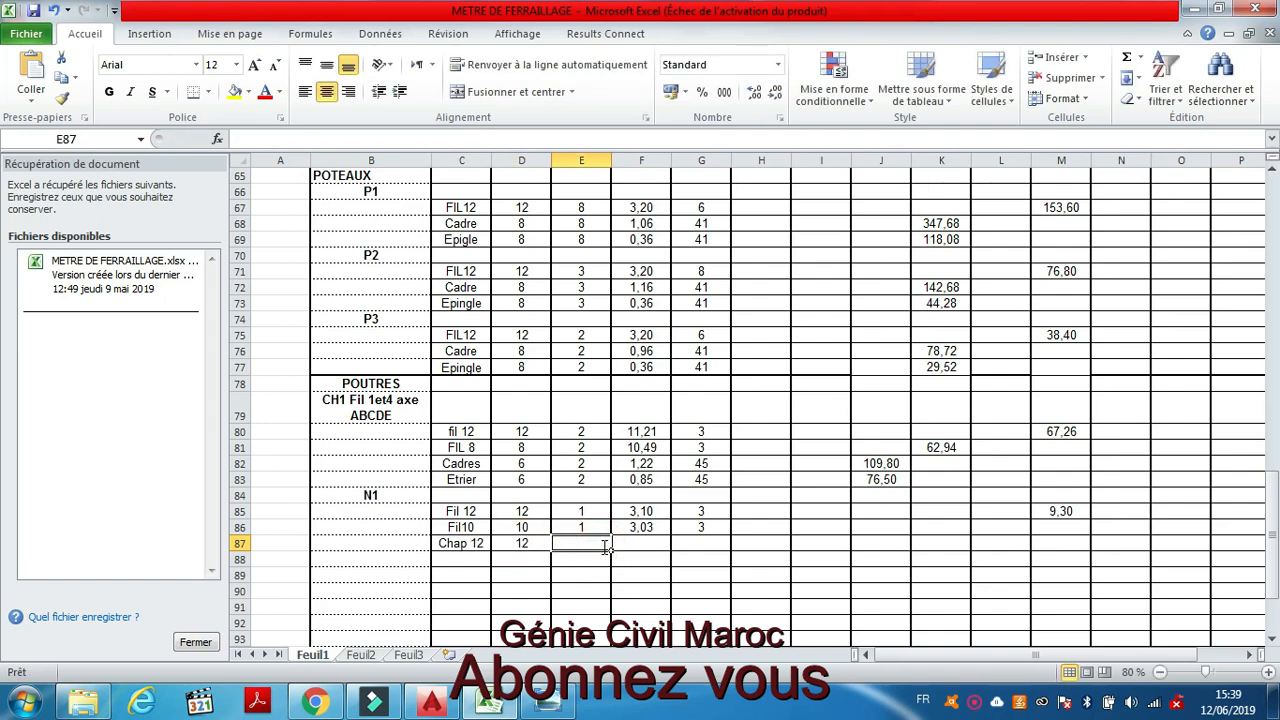
text(1)
click(626, 546)
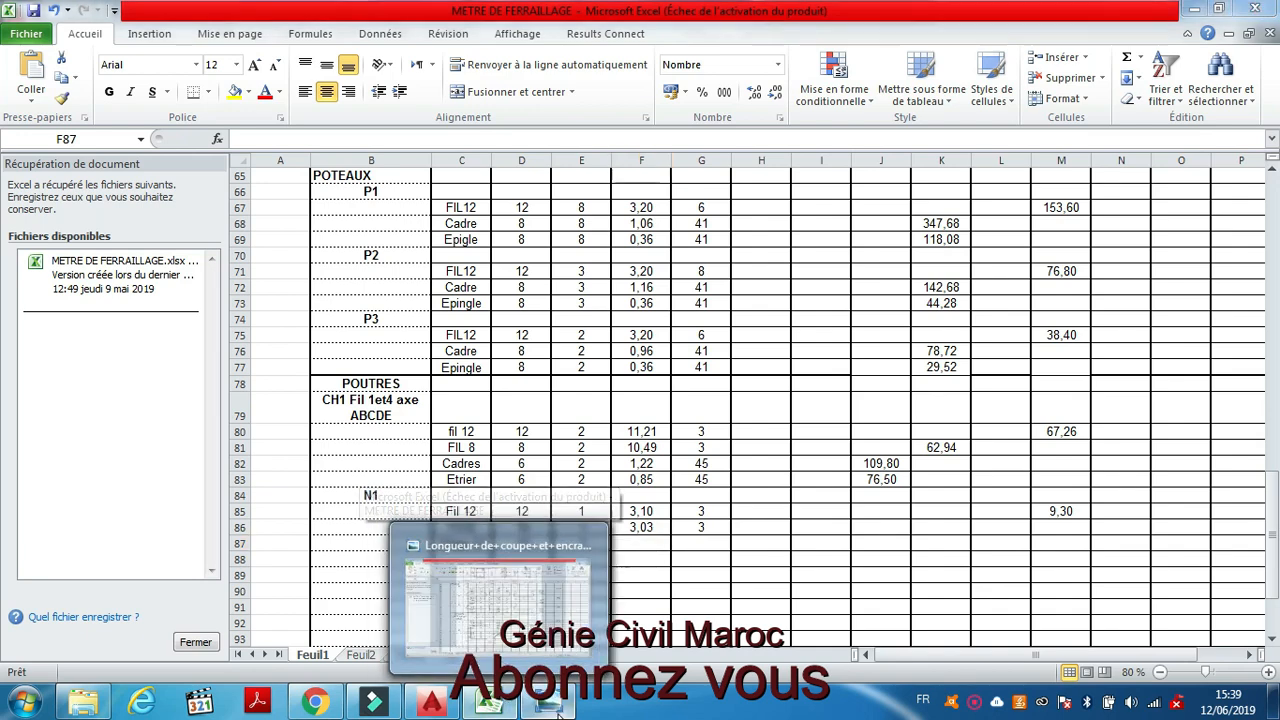
Step: Switch to the AutoCAD drawing and examine the Acier-5 entry for beam N1 in the beam reinforcement table
click(550, 705)
click(490, 705)
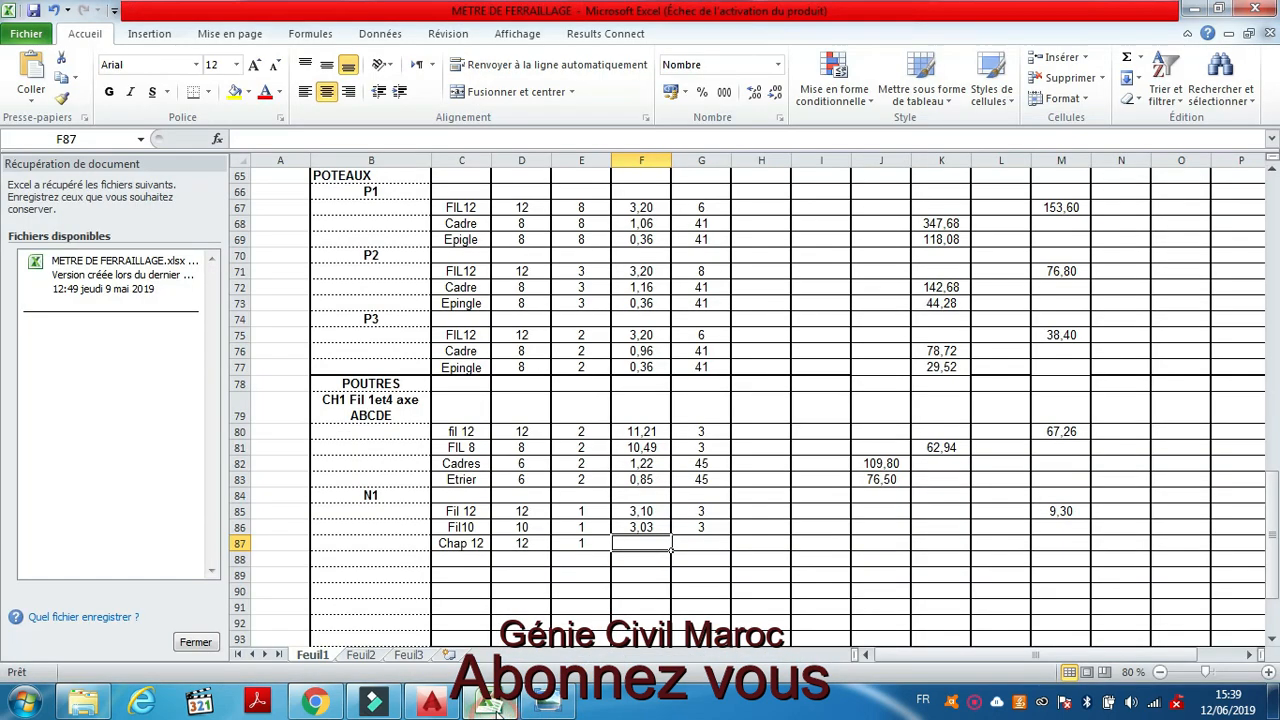
click(434, 703)
scroll(844, 545, down, 2)
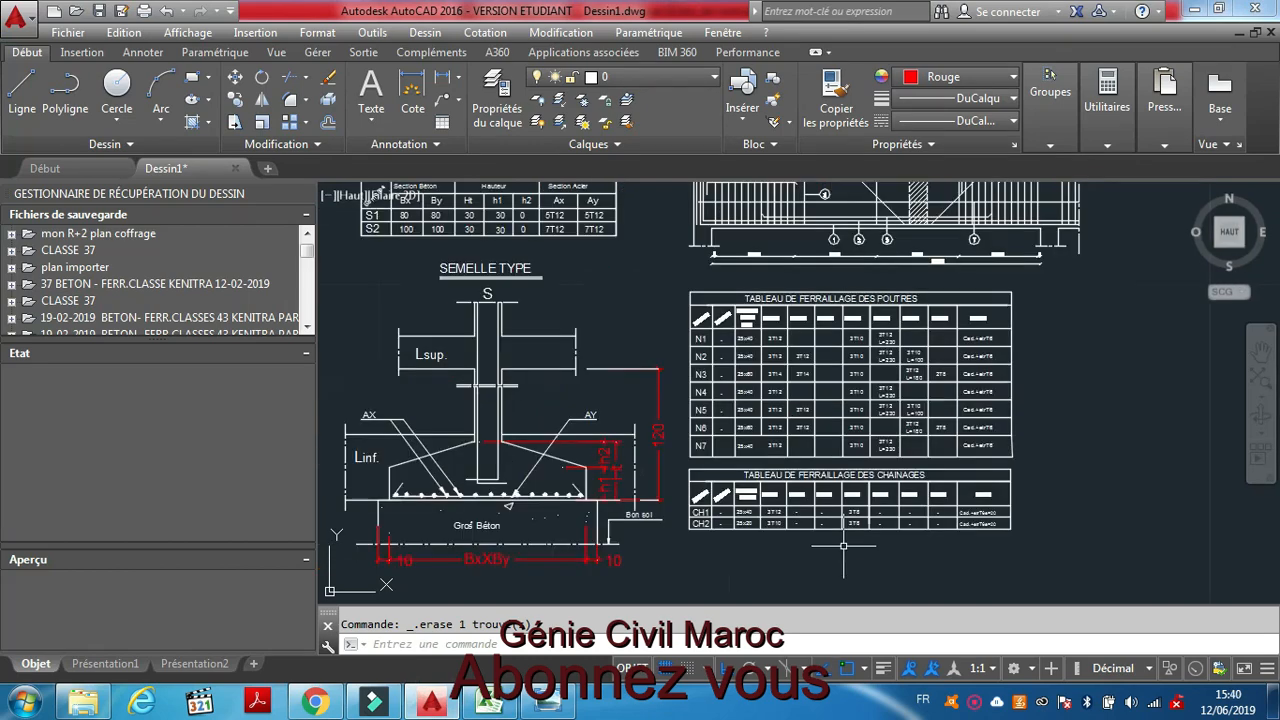
scroll(884, 318, up, 4)
scroll(886, 390, up, 2)
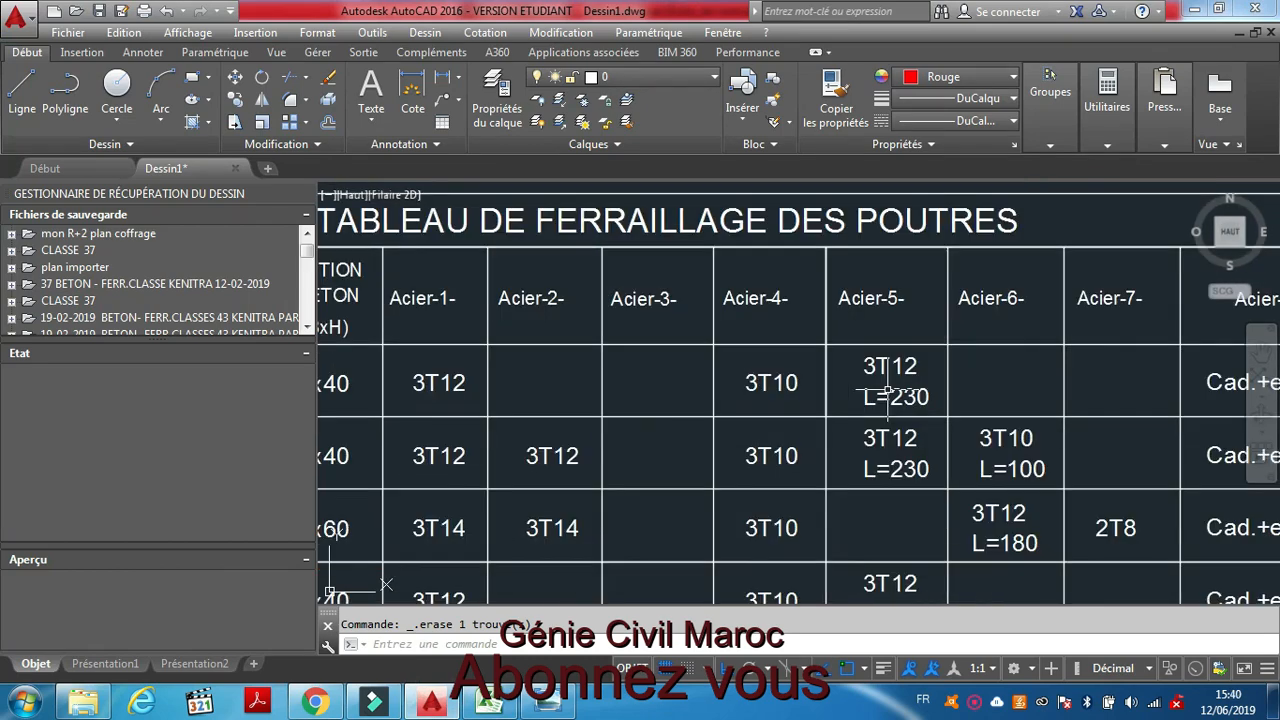
scroll(887, 396, up, 1)
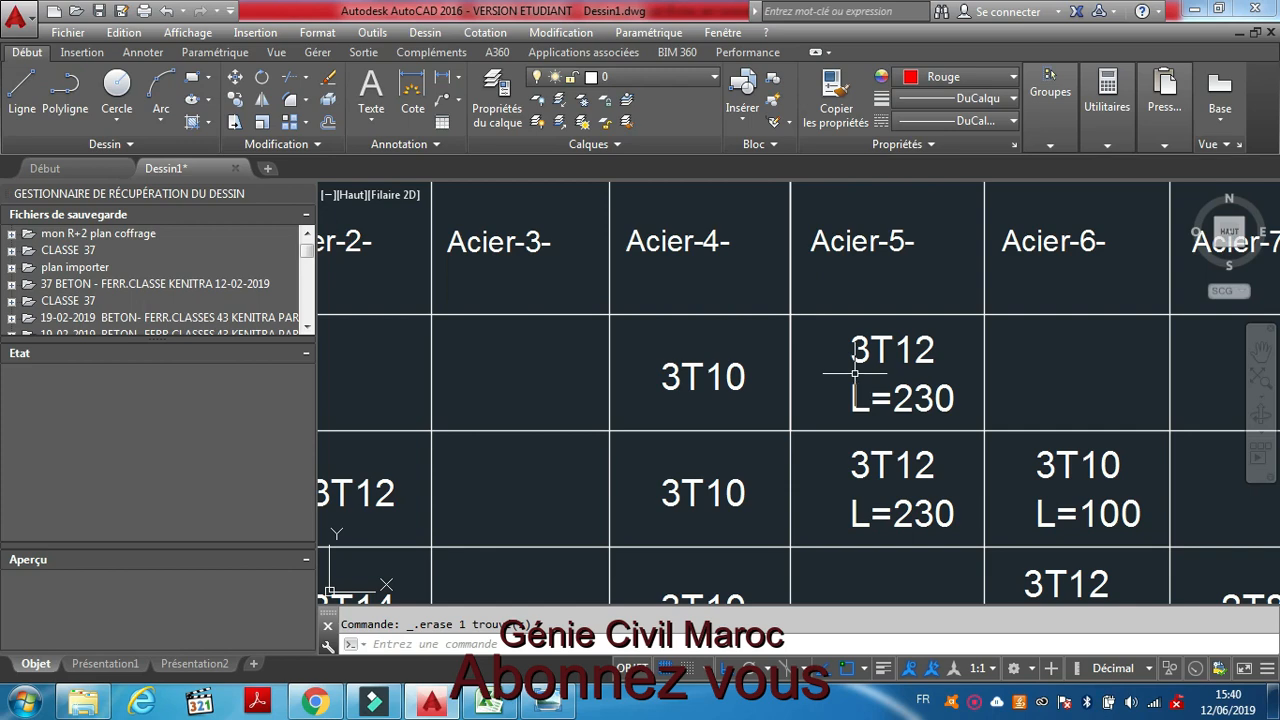
scroll(866, 366, down, 4)
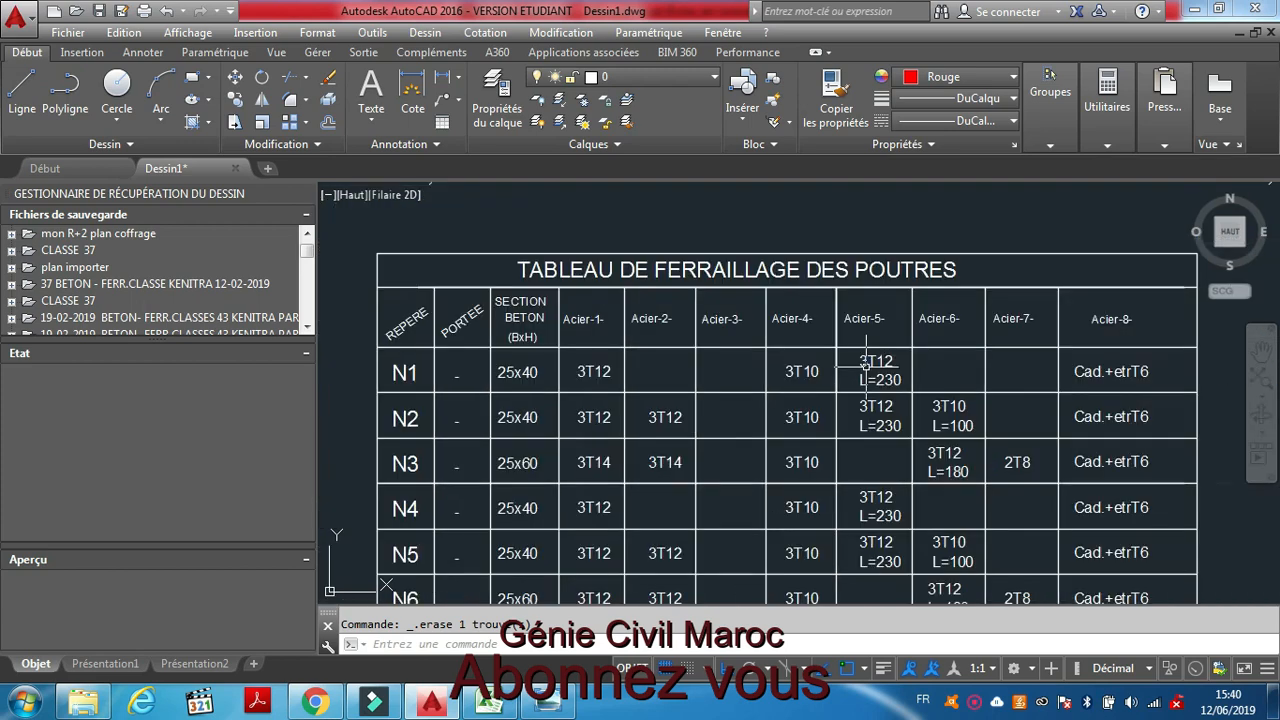
scroll(866, 366, down, 5)
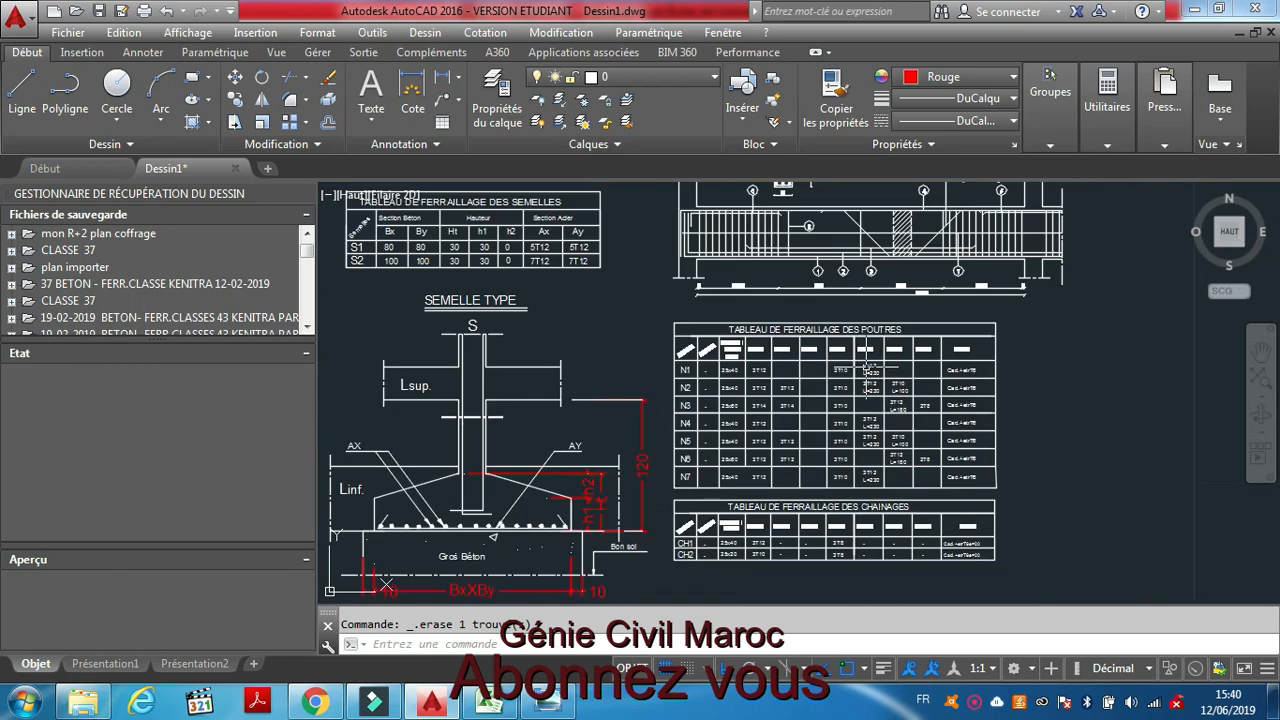
scroll(862, 418, up, 3)
scroll(860, 410, up, 2)
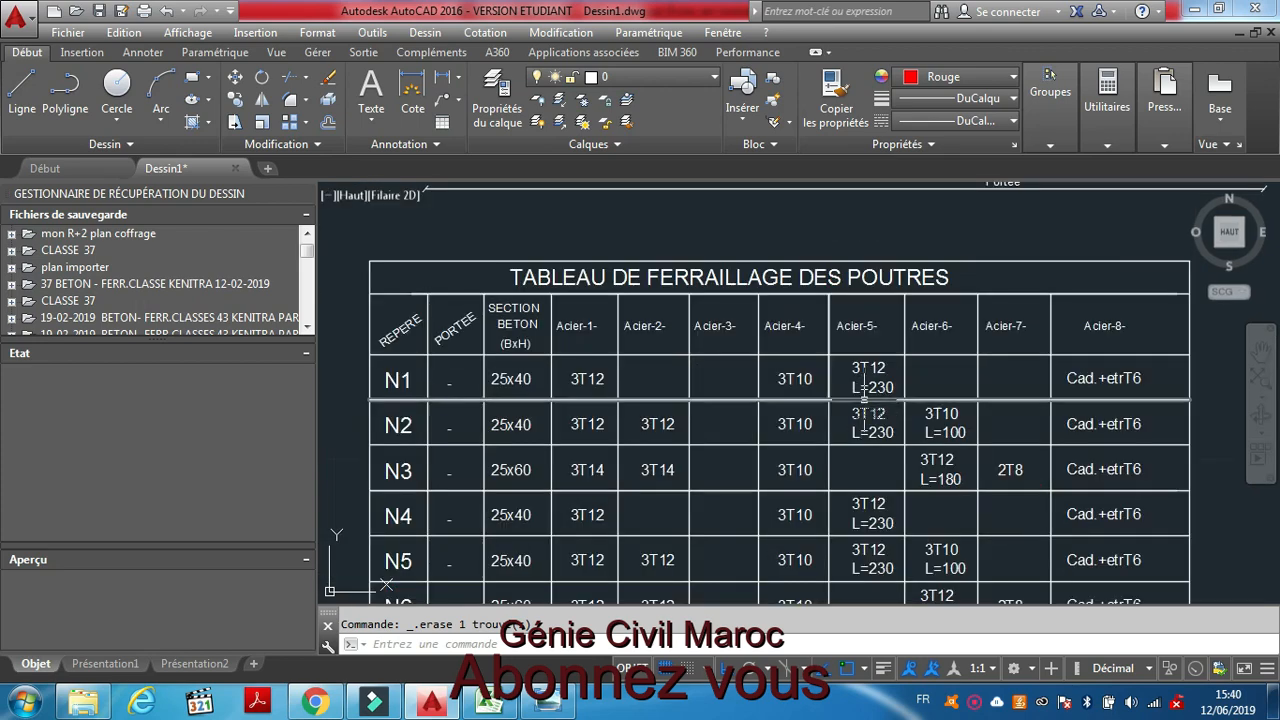
scroll(853, 368, up, 2)
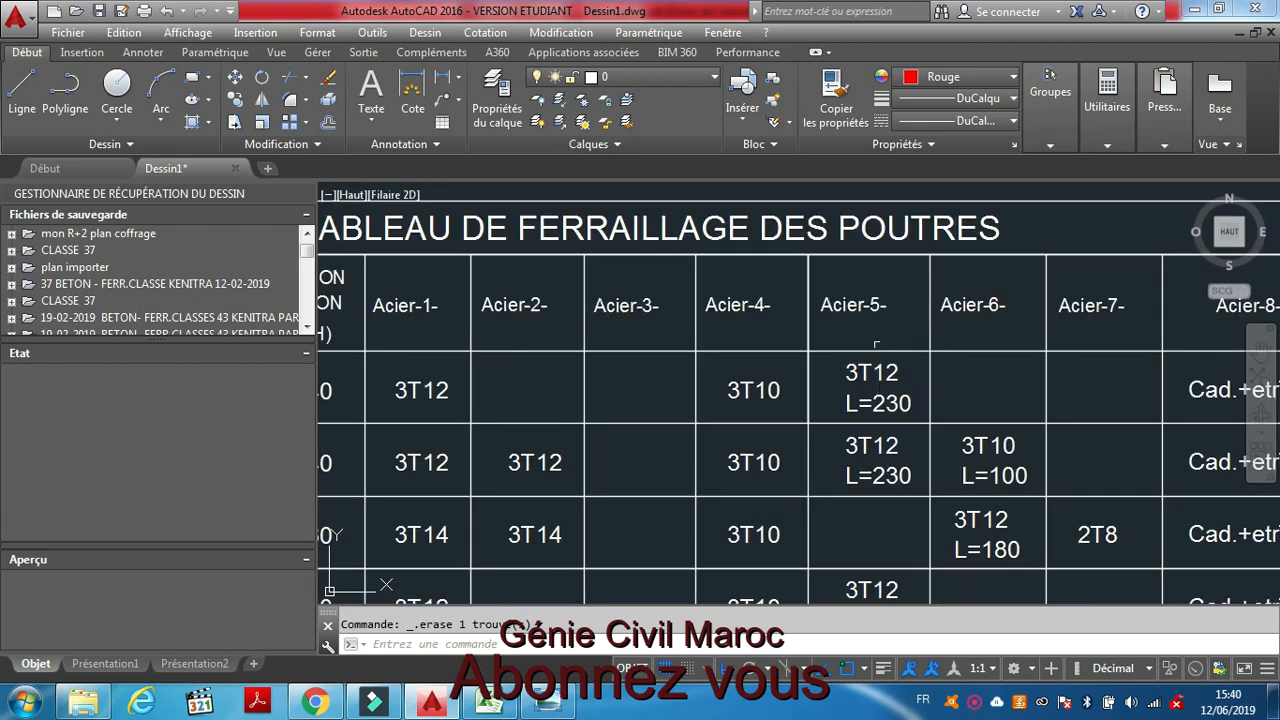
scroll(852, 385, down, 4)
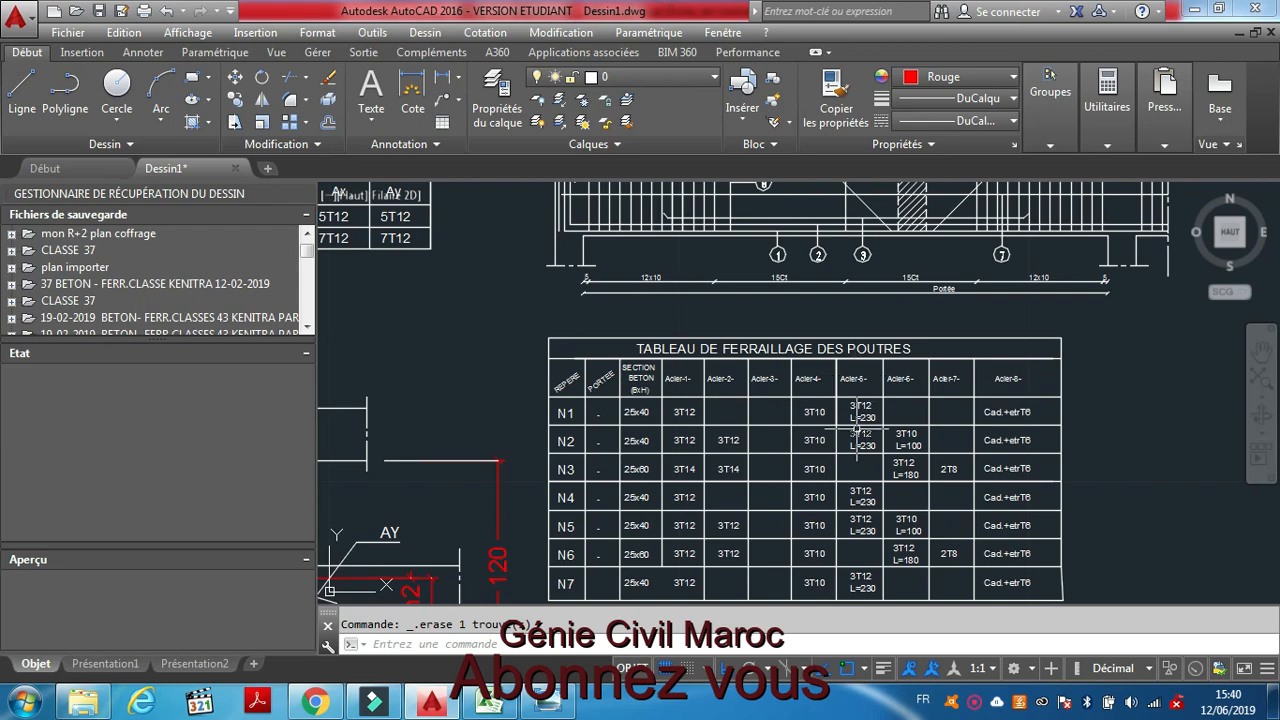
Step: Examine the typical beam section drawing to locate top bars 5 and 6 near the supports
scroll(856, 430, down, 3)
scroll(855, 263, up, 4)
scroll(855, 263, up, 1)
scroll(850, 330, down, 5)
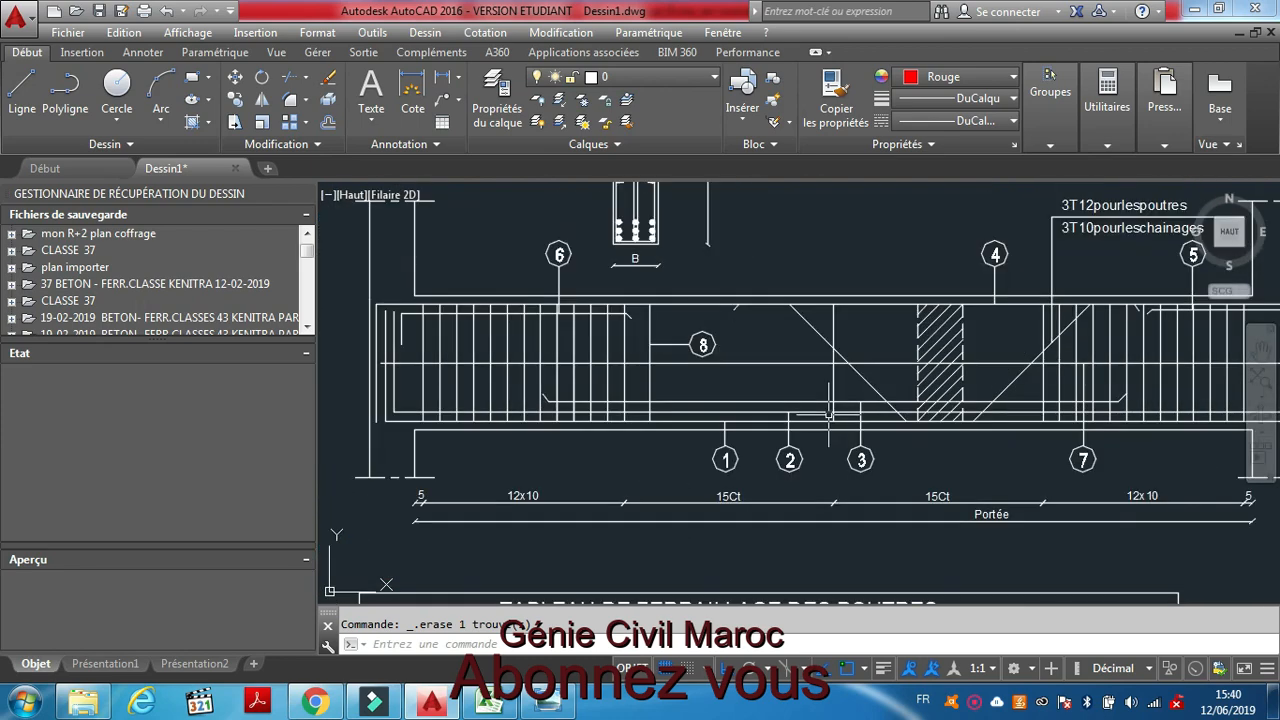
scroll(846, 307, up, 4)
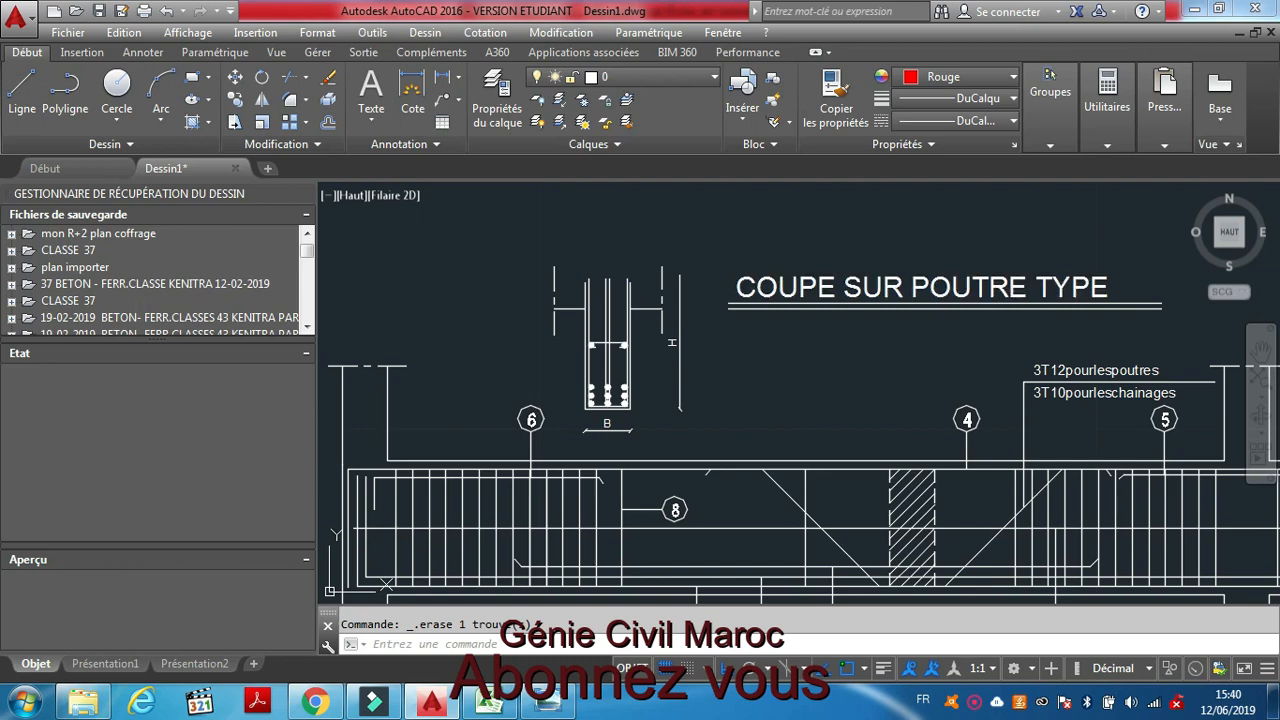
scroll(693, 320, down, 2)
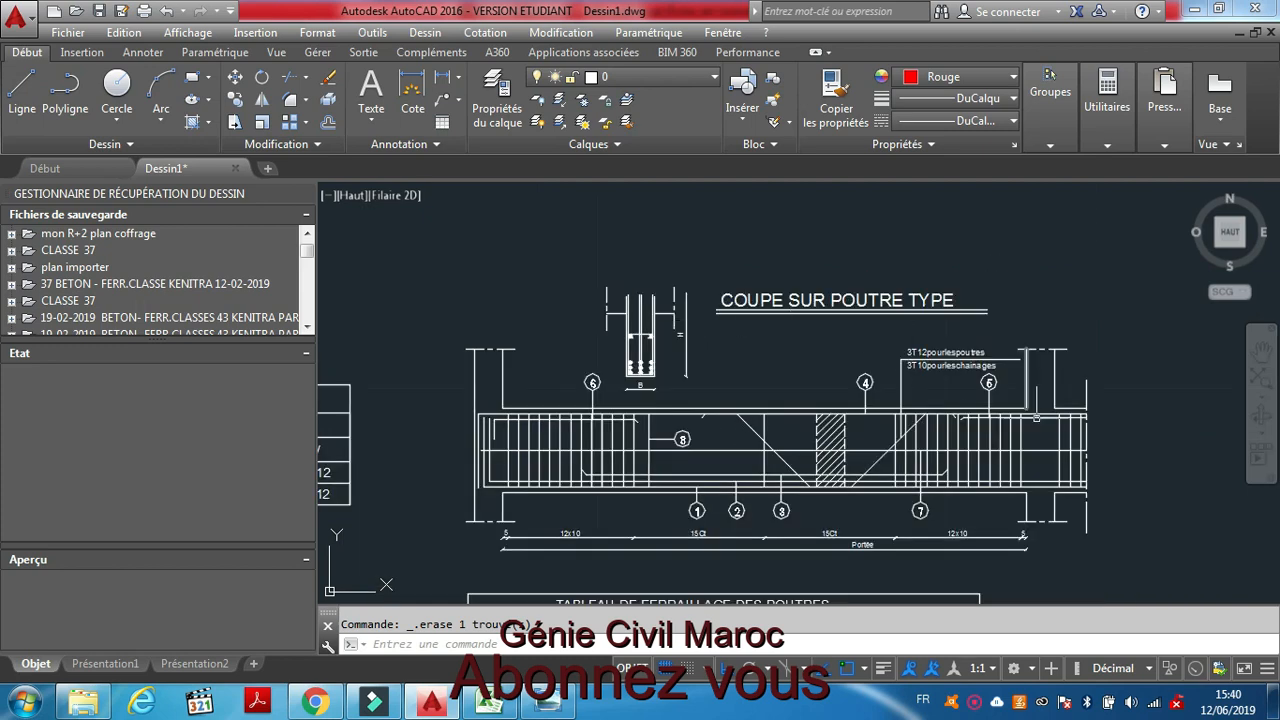
scroll(1027, 395, up, 1)
scroll(981, 422, up, 5)
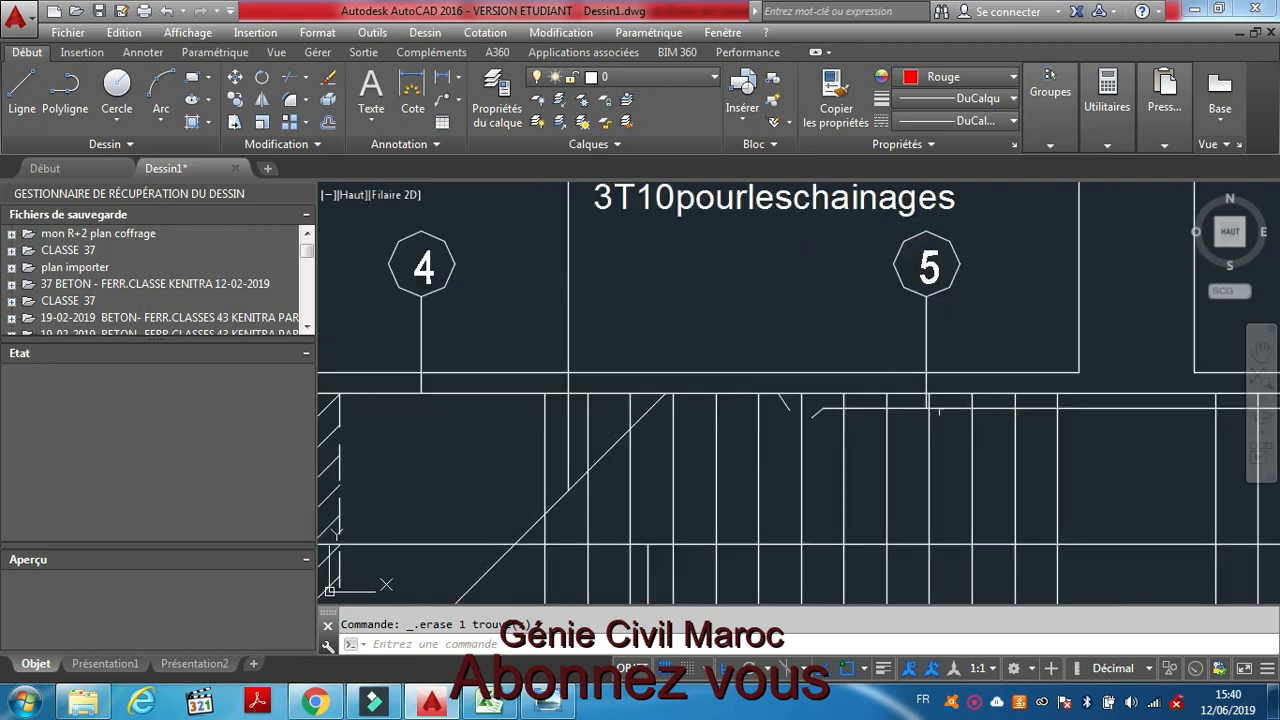
scroll(720, 294, down, 6)
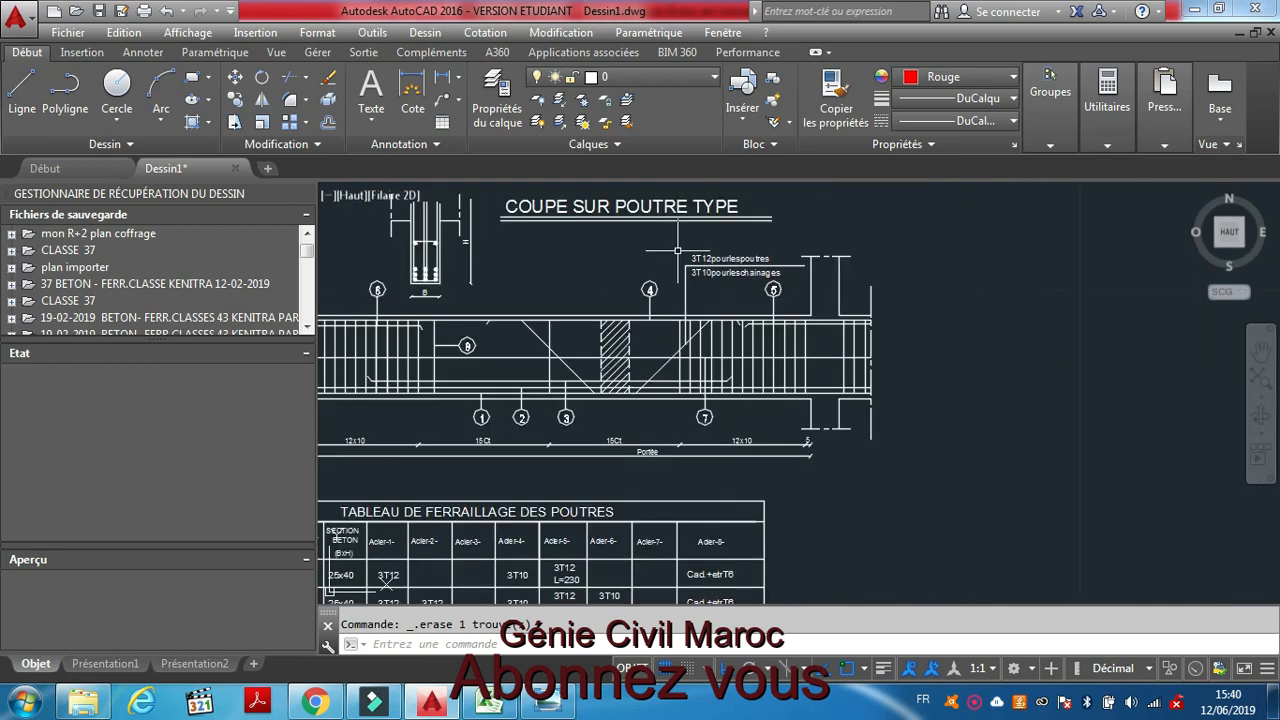
scroll(556, 567, up, 1)
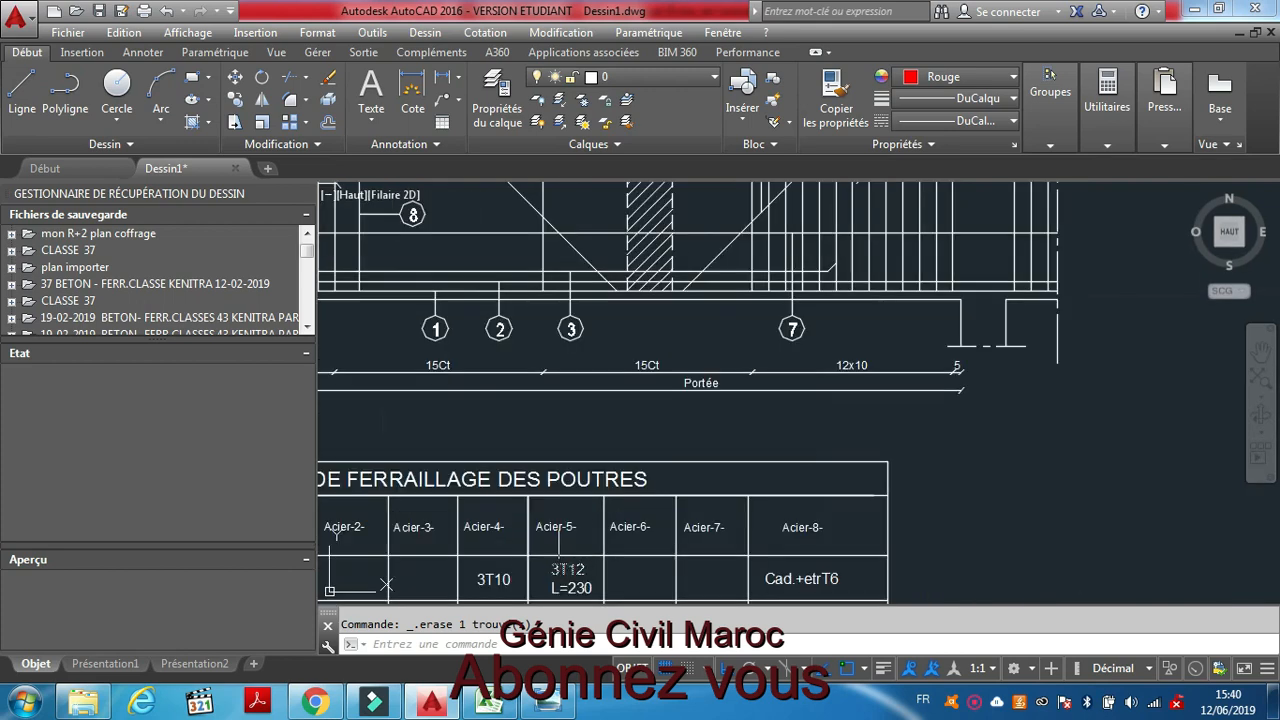
scroll(892, 490, down, 3)
scroll(886, 368, up, 6)
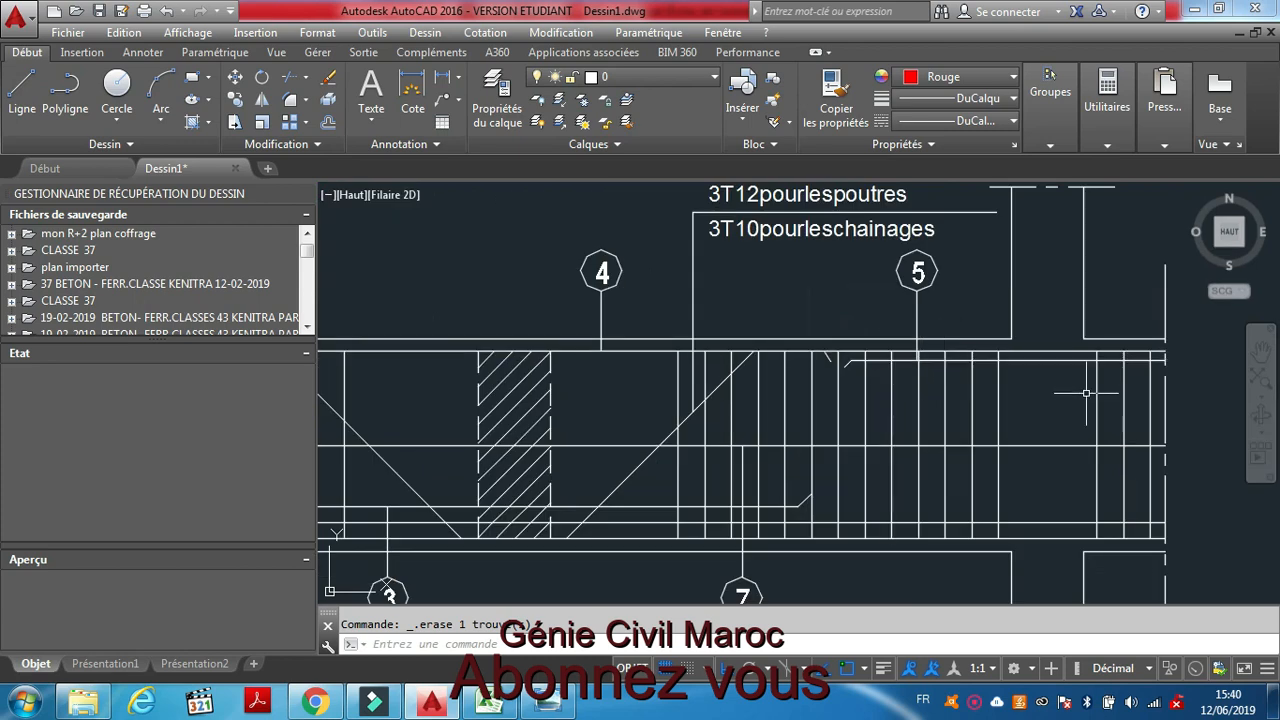
scroll(1086, 393, down, 6)
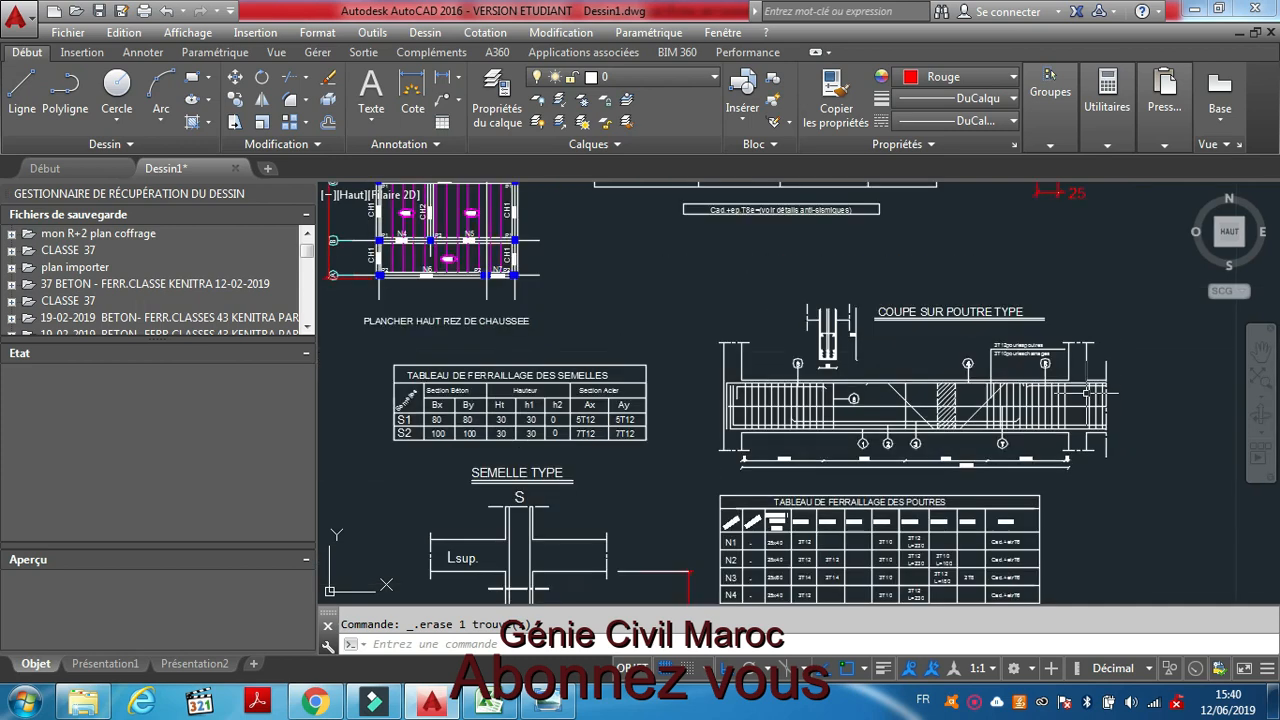
scroll(1093, 393, up, 4)
scroll(1110, 395, down, 2)
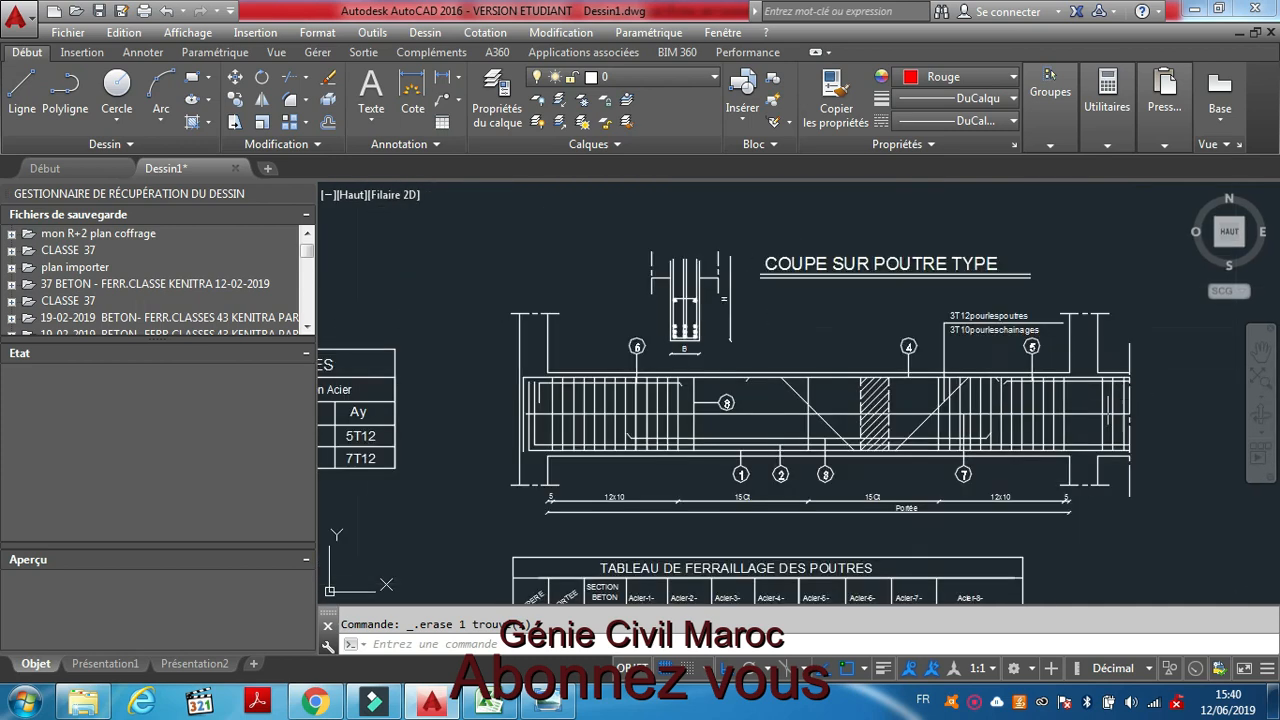
scroll(618, 360, up, 6)
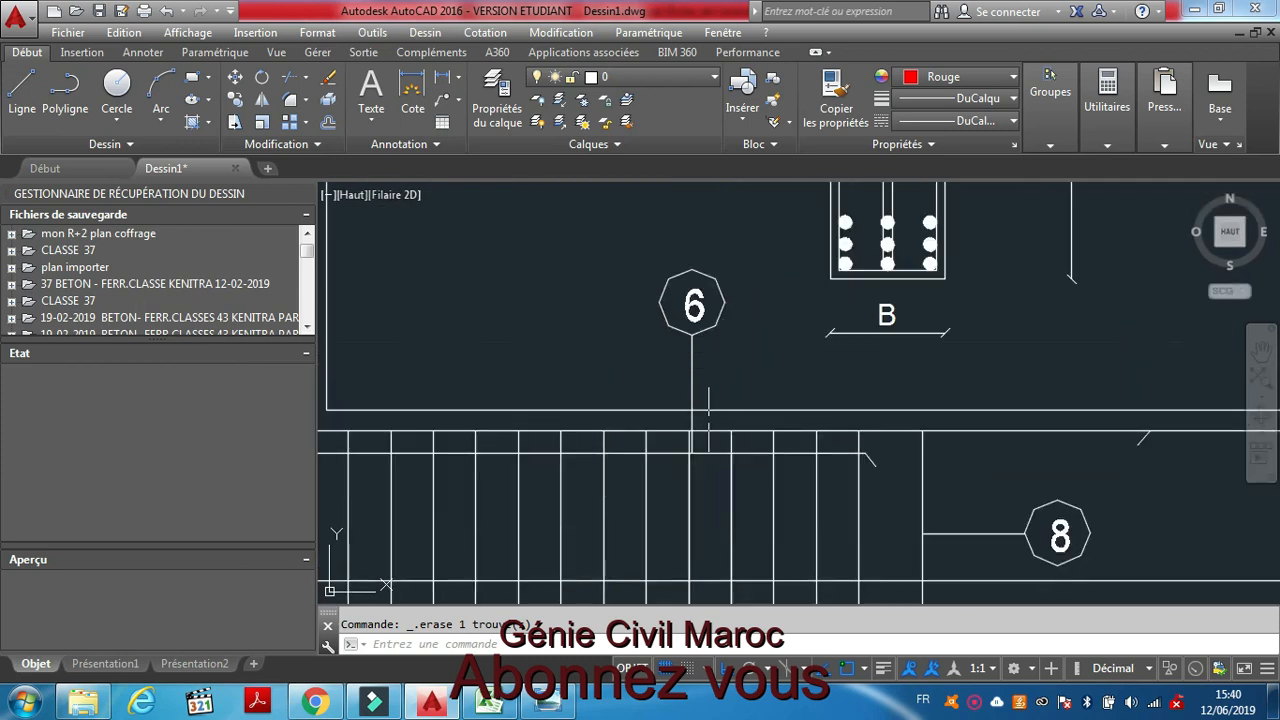
Step: Examine the Acier-5 and Acier-6 entries for beam N1 in the beam reinforcement table
scroll(708, 420, down, 5)
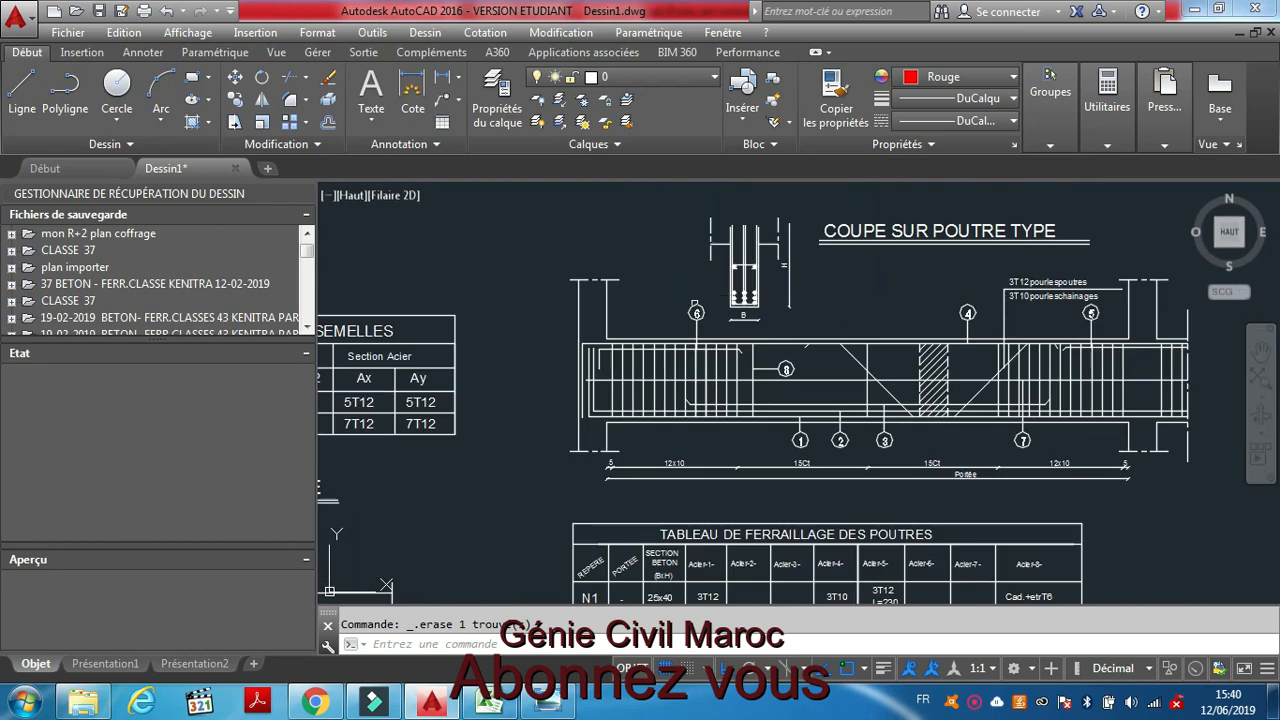
scroll(695, 318, down, 2)
scroll(891, 465, up, 4)
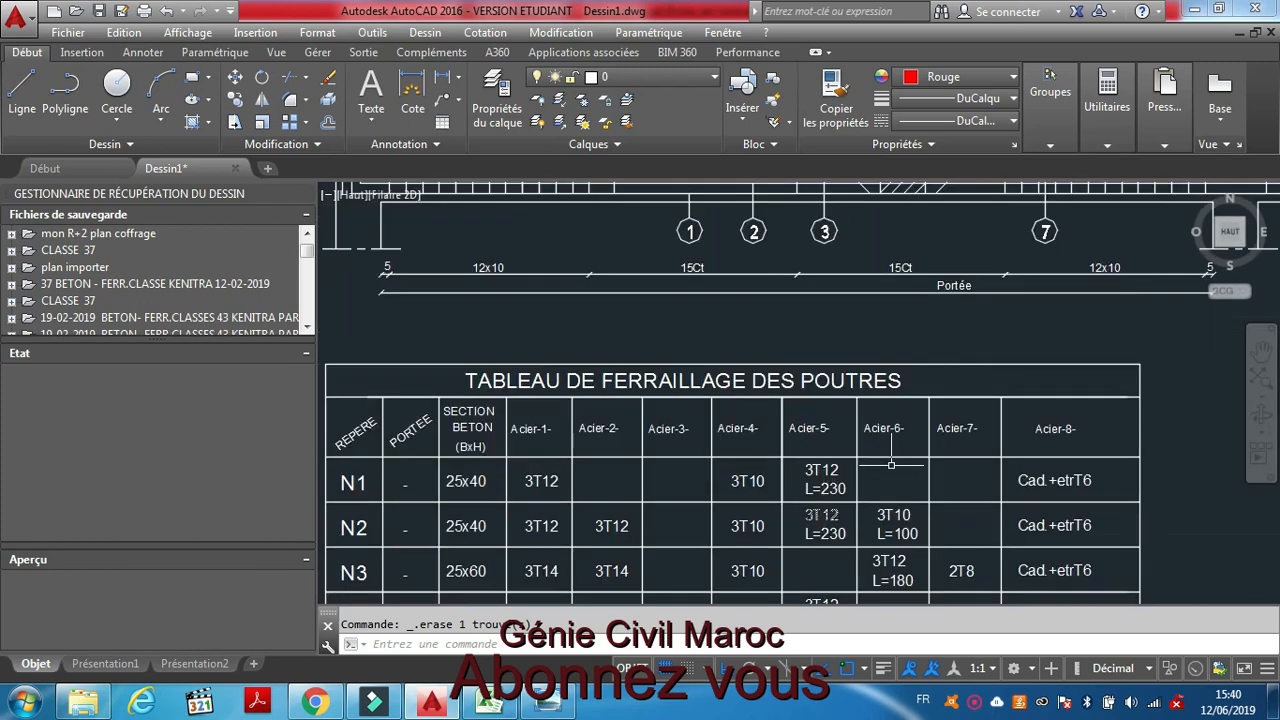
scroll(891, 465, up, 4)
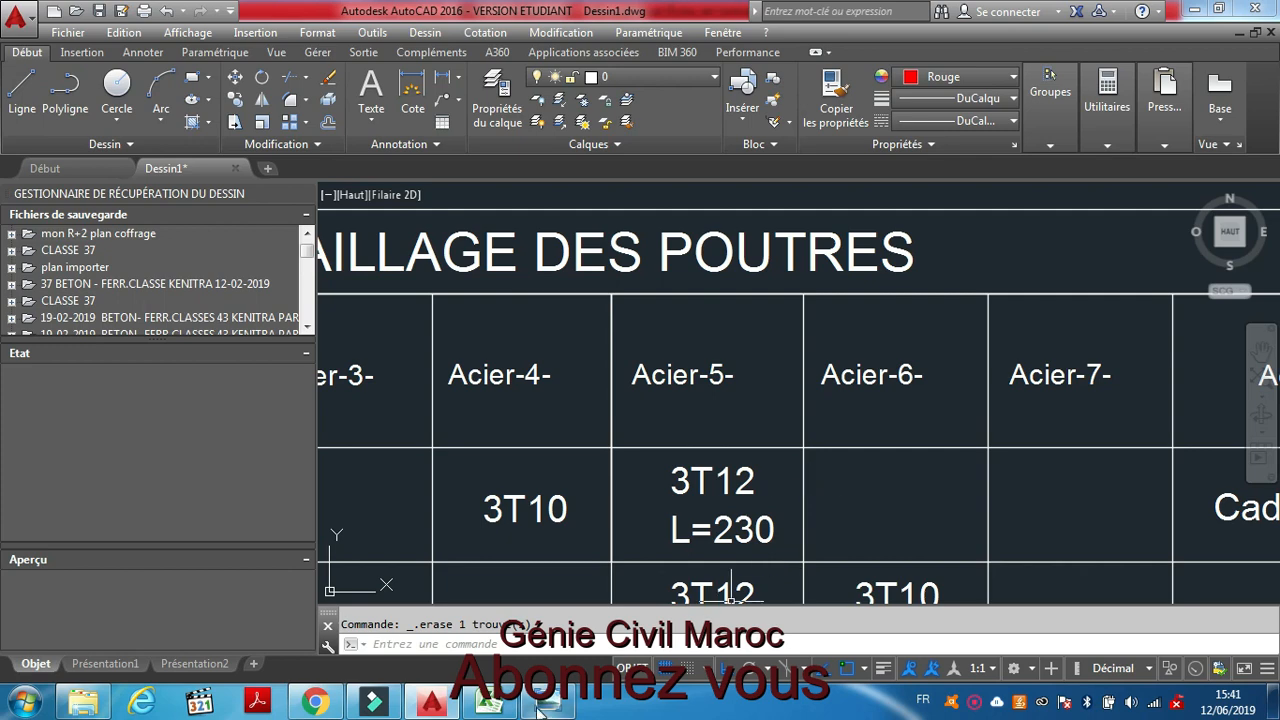
Step: Switch to the Excel take-off and enter 2,48 in F87 and 3 in G87 for the Chap 12 row
click(490, 704)
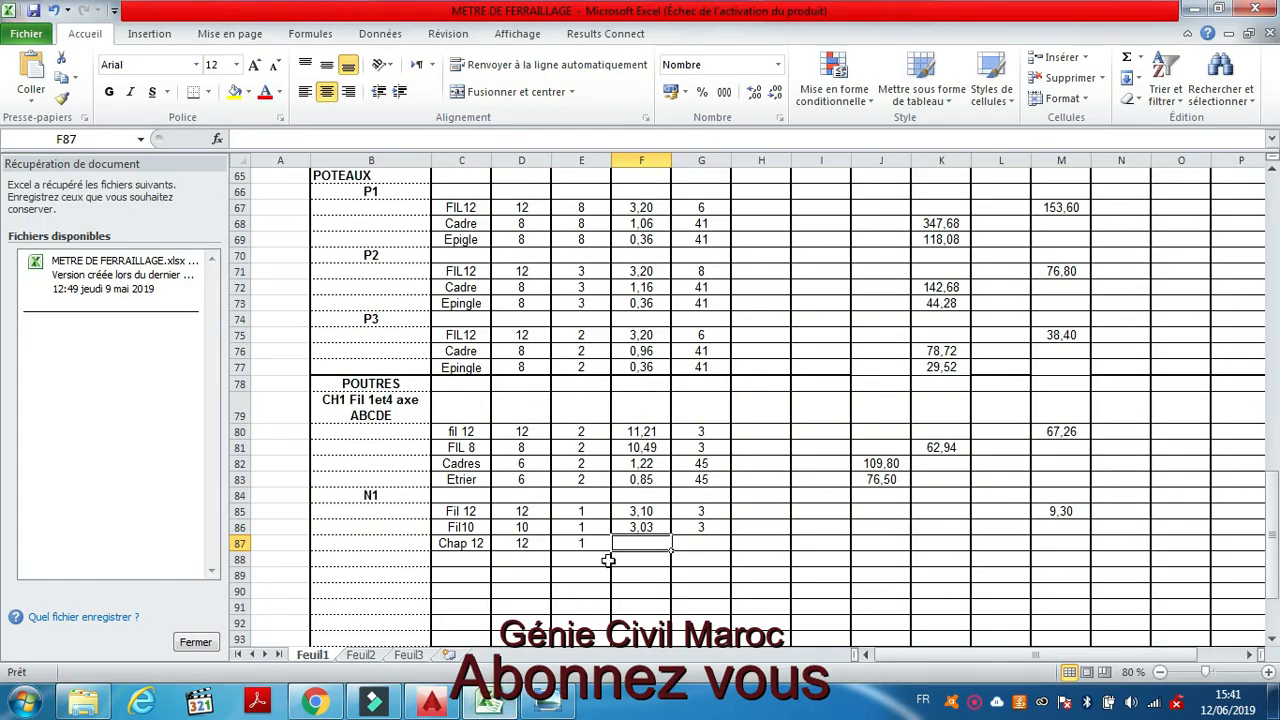
text(é;')
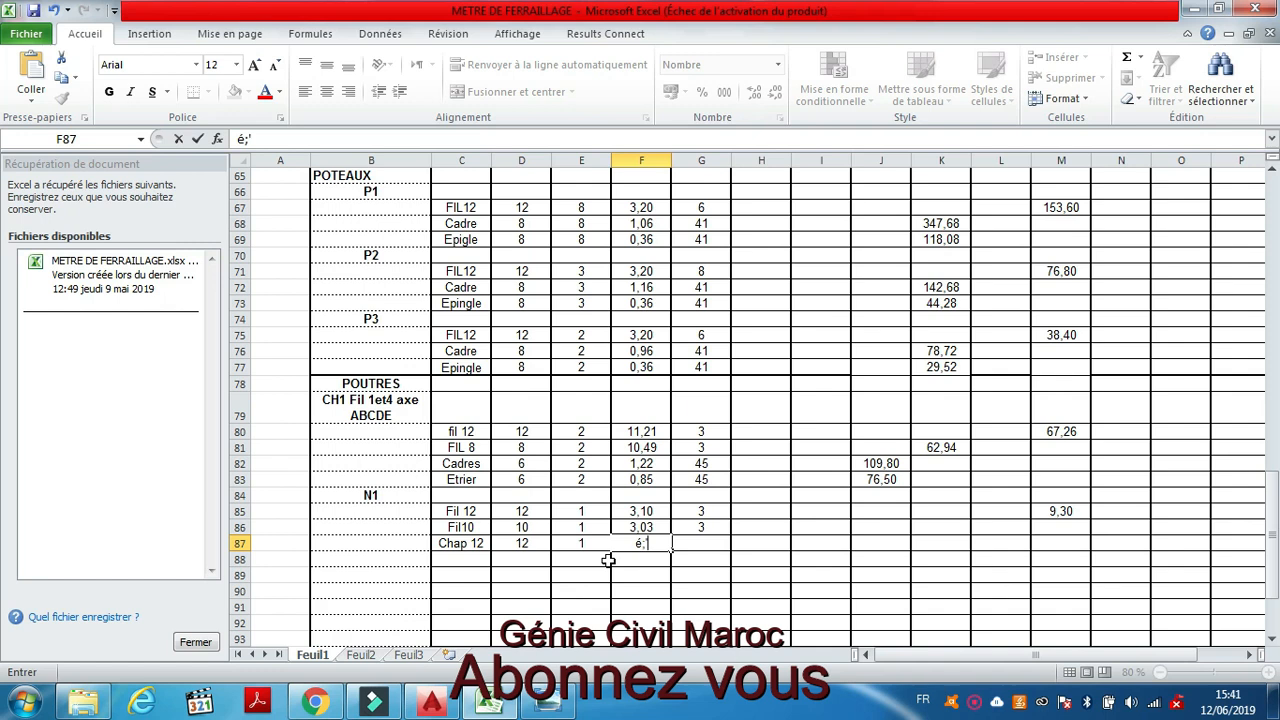
key(BackSpace)
key(BackSpace)
key(BackSpace)
text(2,48)
click(707, 540)
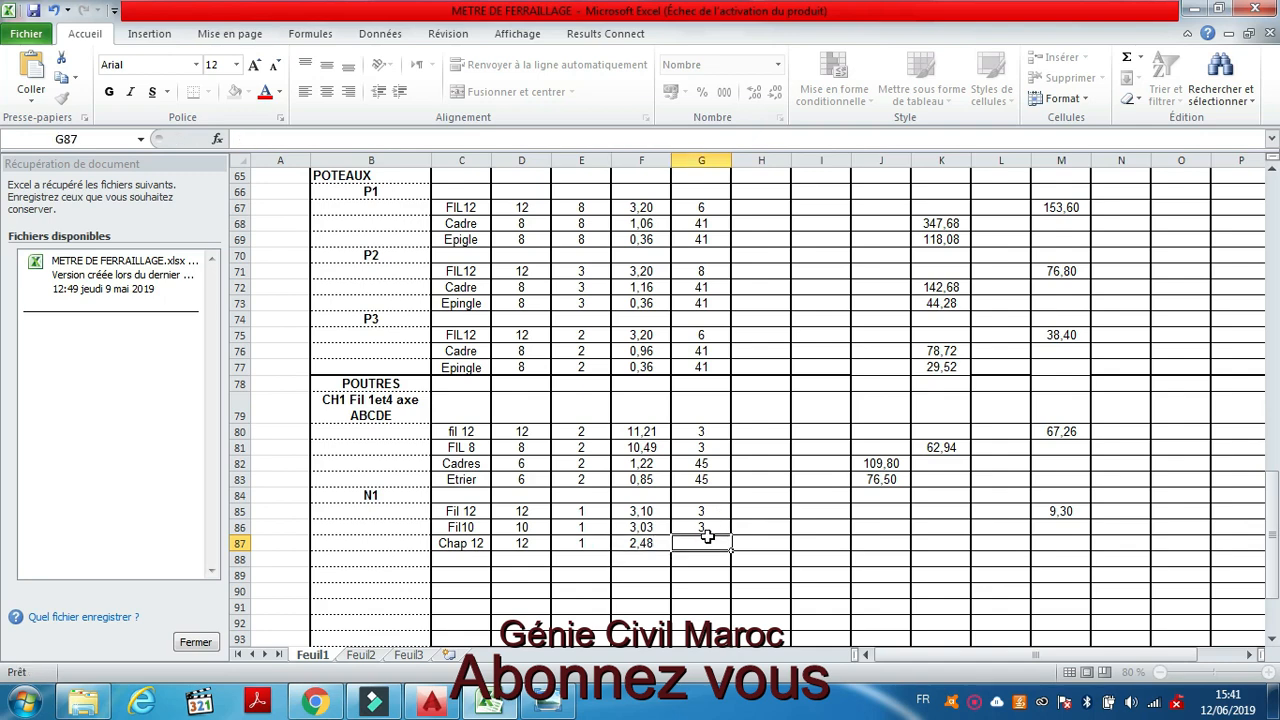
text(3)
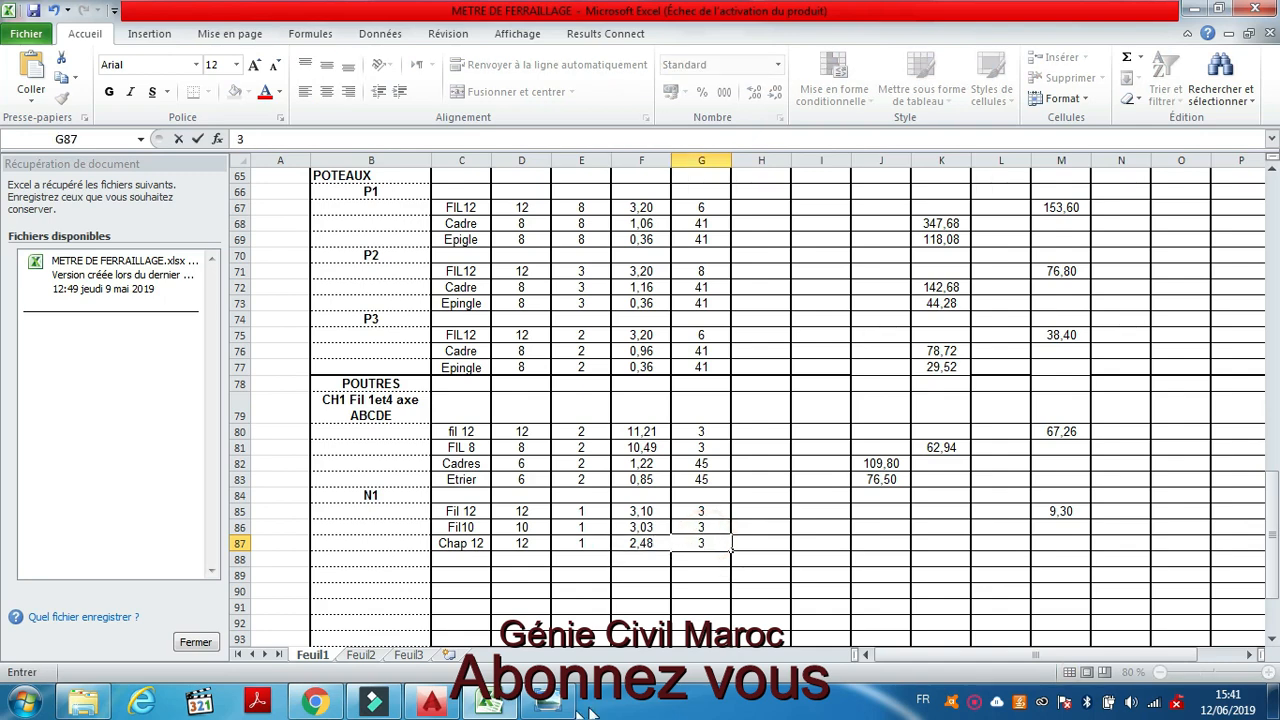
Step: Switch to the AutoCAD drawing and review the remaining reinforcement entries for beam N1 in the beam table
click(437, 706)
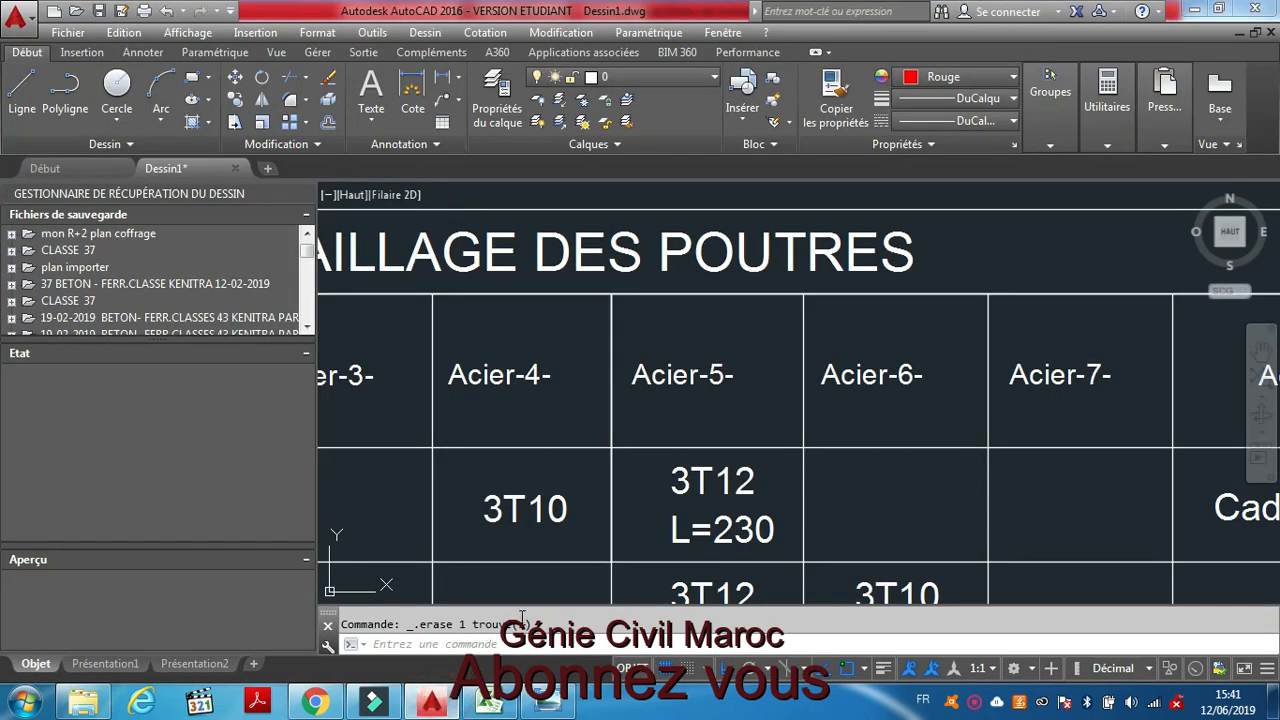
scroll(712, 470, down, 1)
scroll(752, 470, up, 3)
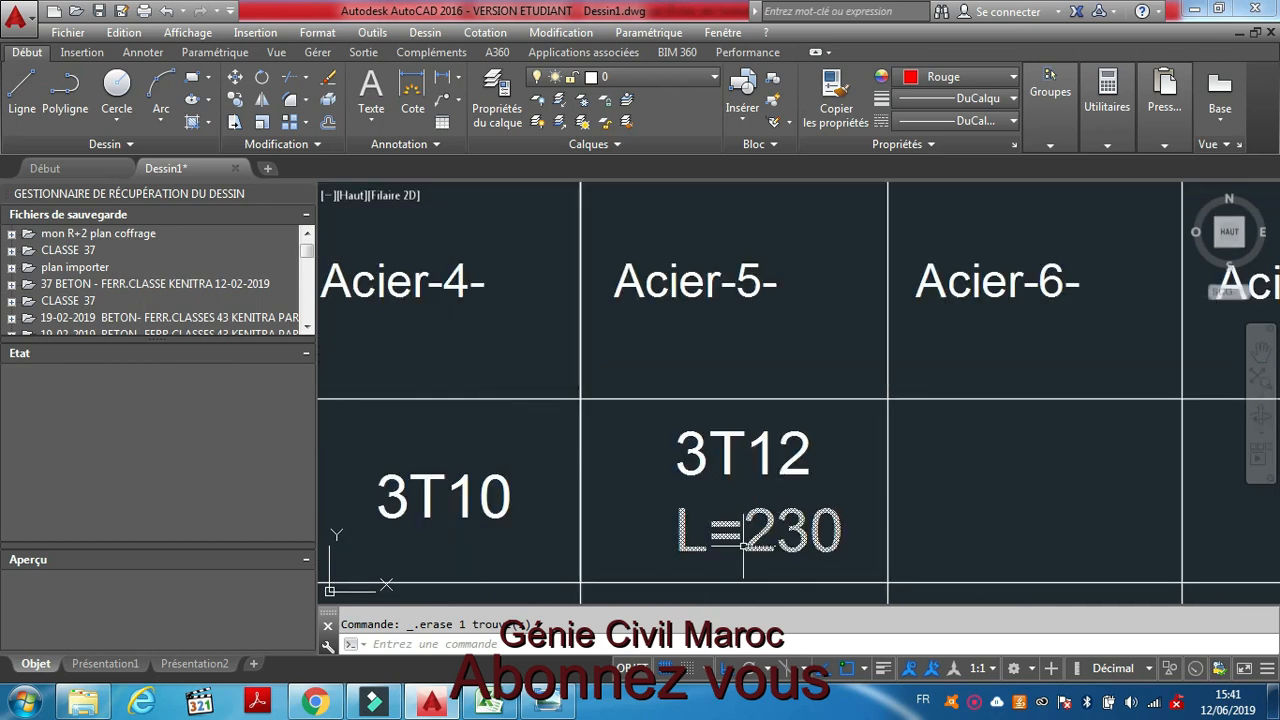
scroll(792, 478, down, 5)
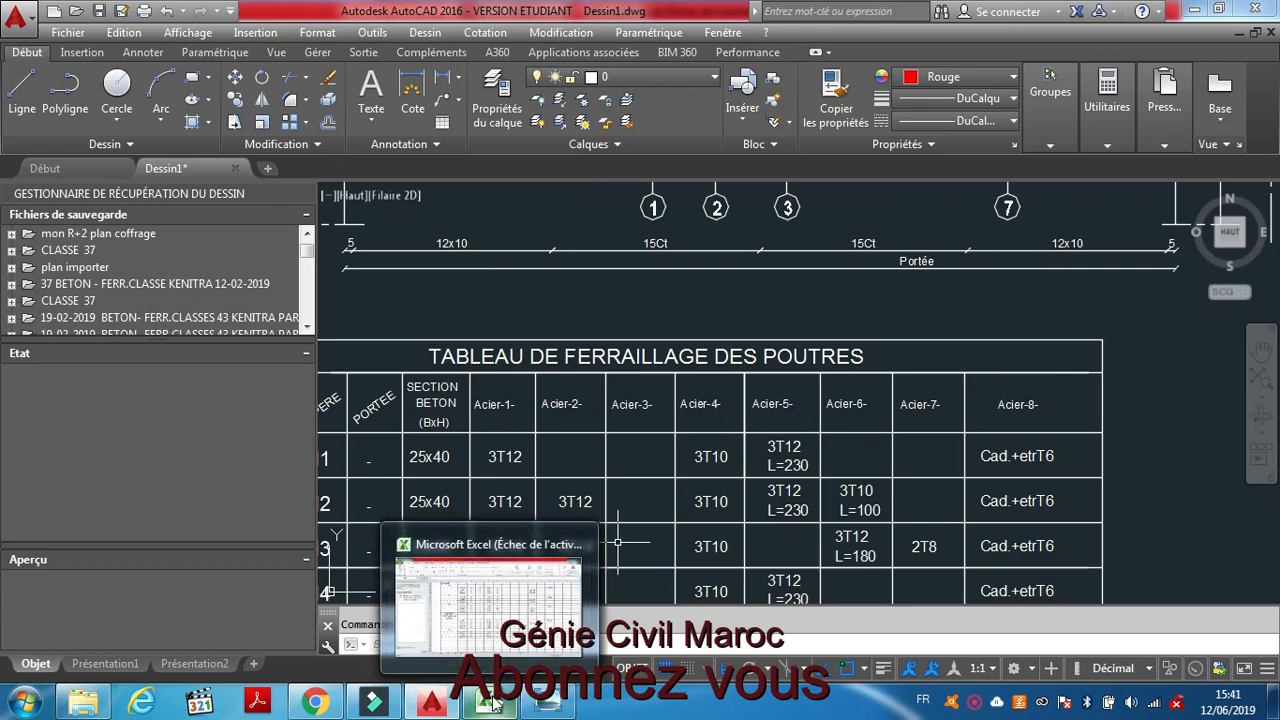
Step: Switch to the Excel take-off and label C88 "Cadres" and C89 "Etrier" below the Chap 12 row
click(495, 548)
click(451, 558)
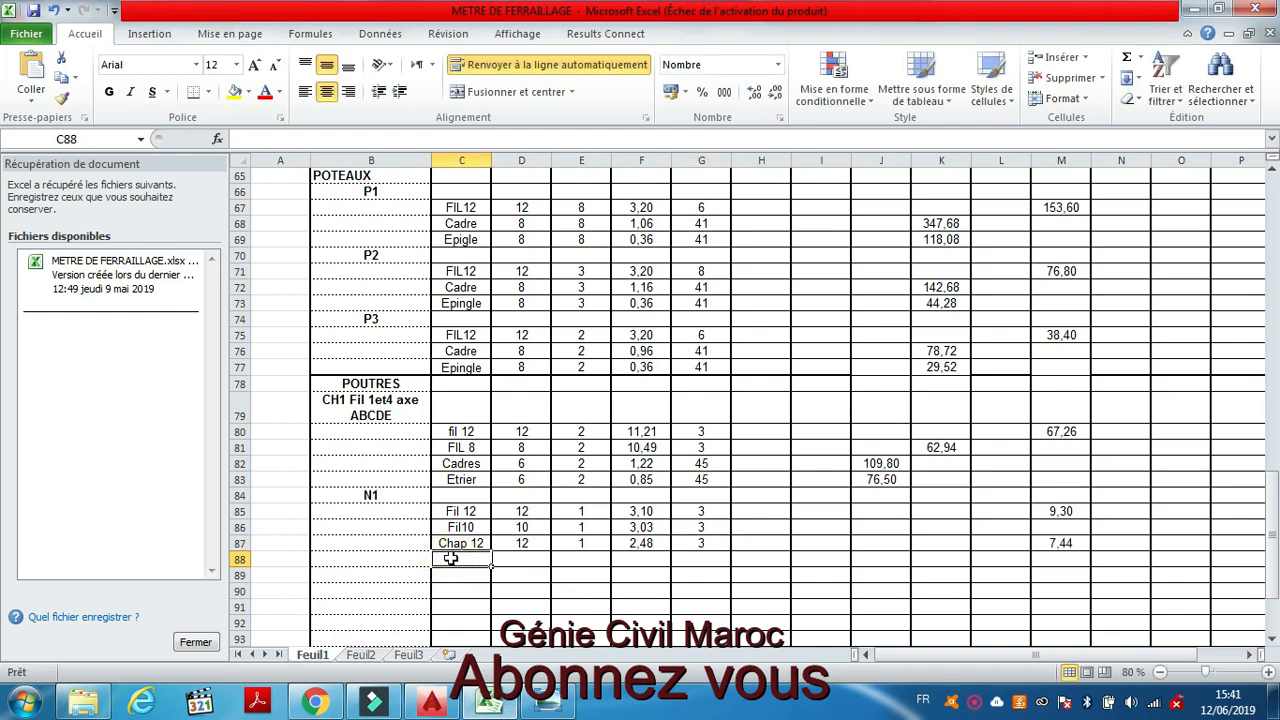
text(Cadres)
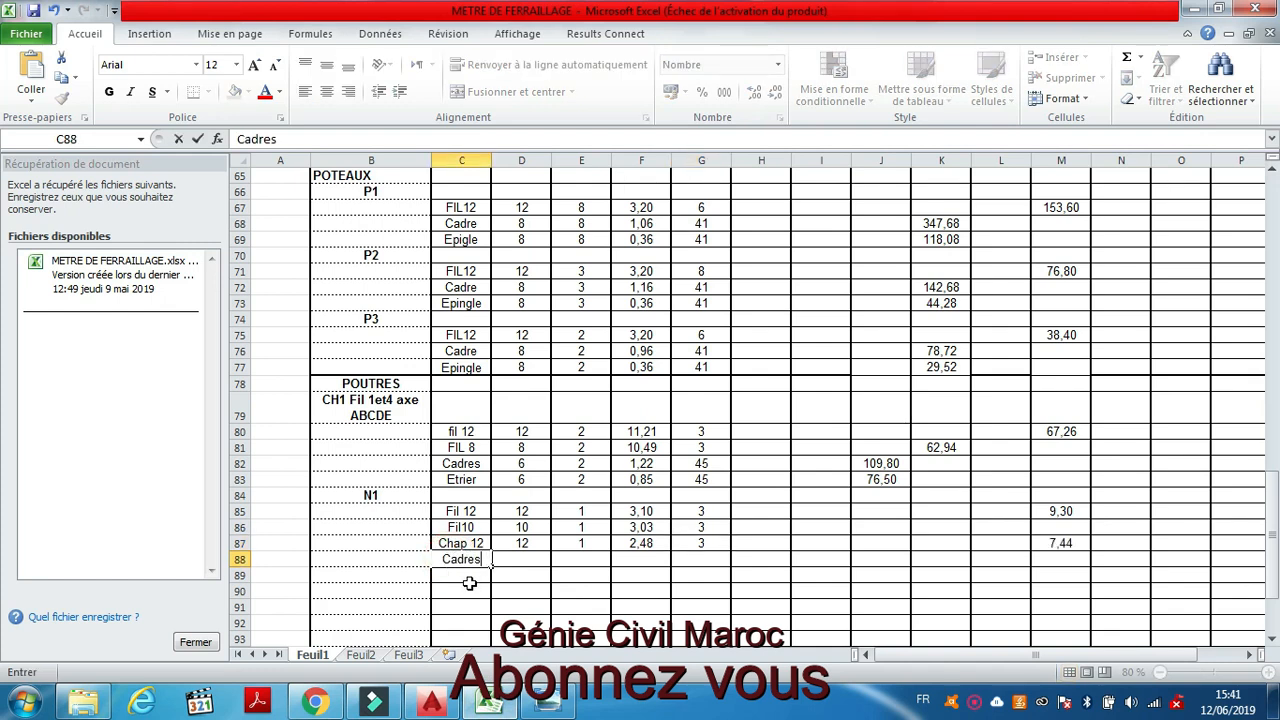
click(470, 574)
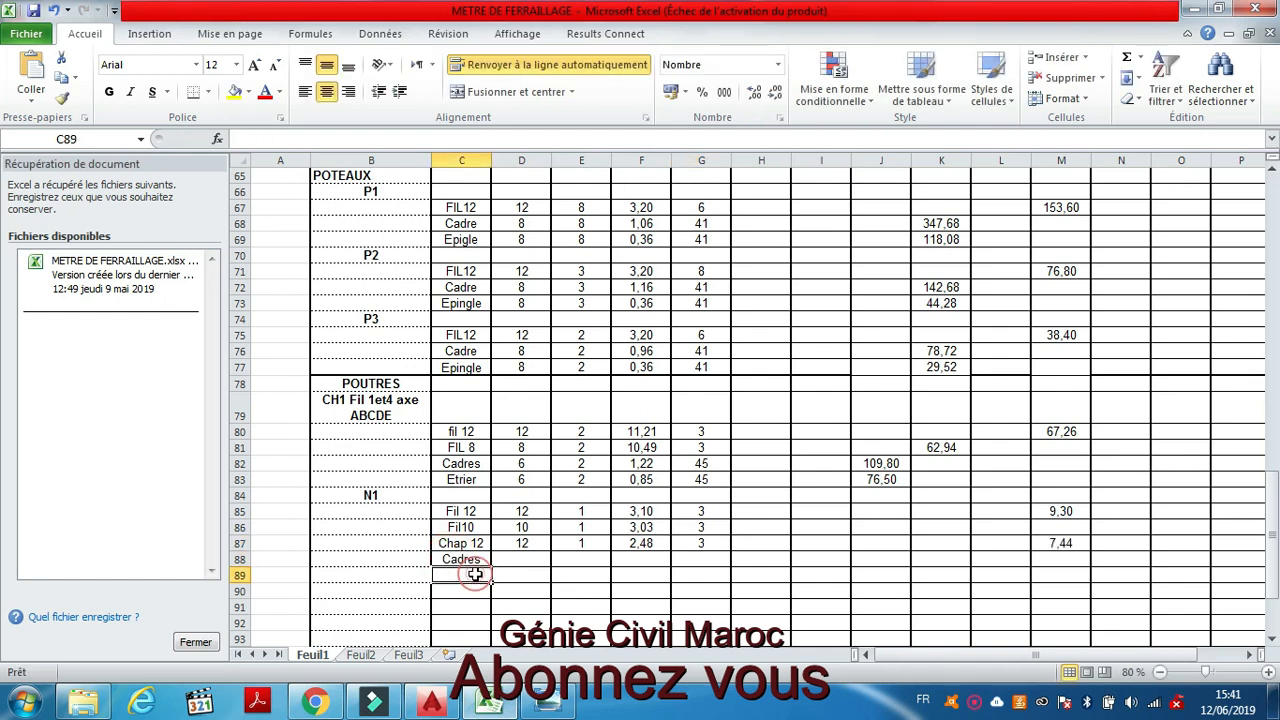
text(Etrier)
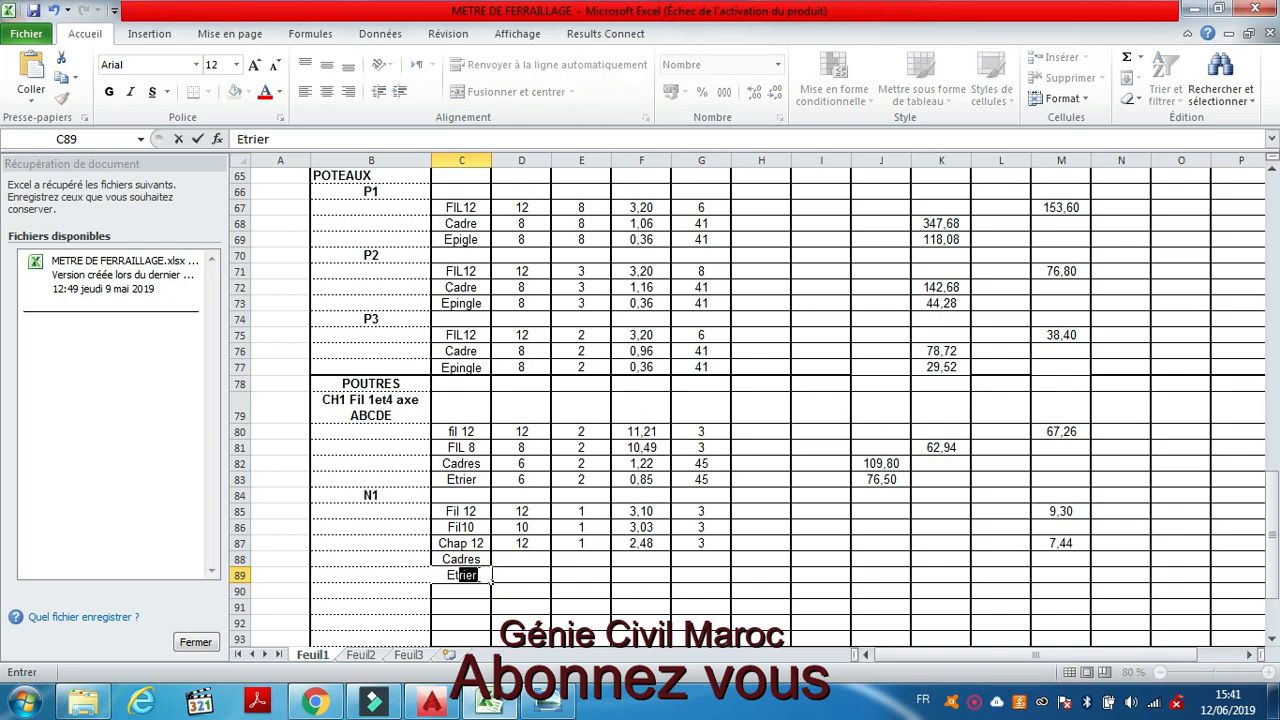
Step: Enter 6 in D88 and D89, and fill the 1 from E87 down to E89 for the Cadres and Etrier rows
click(529, 558)
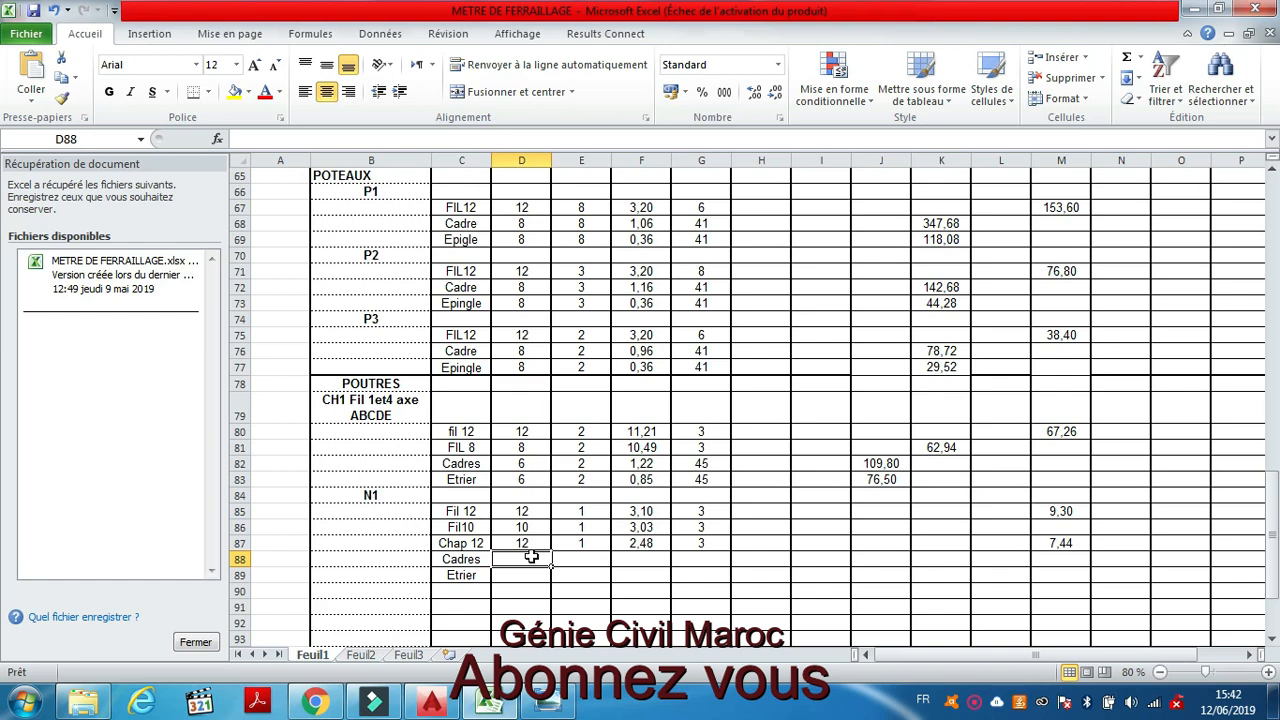
text(6)
drag(538, 562, 540, 570)
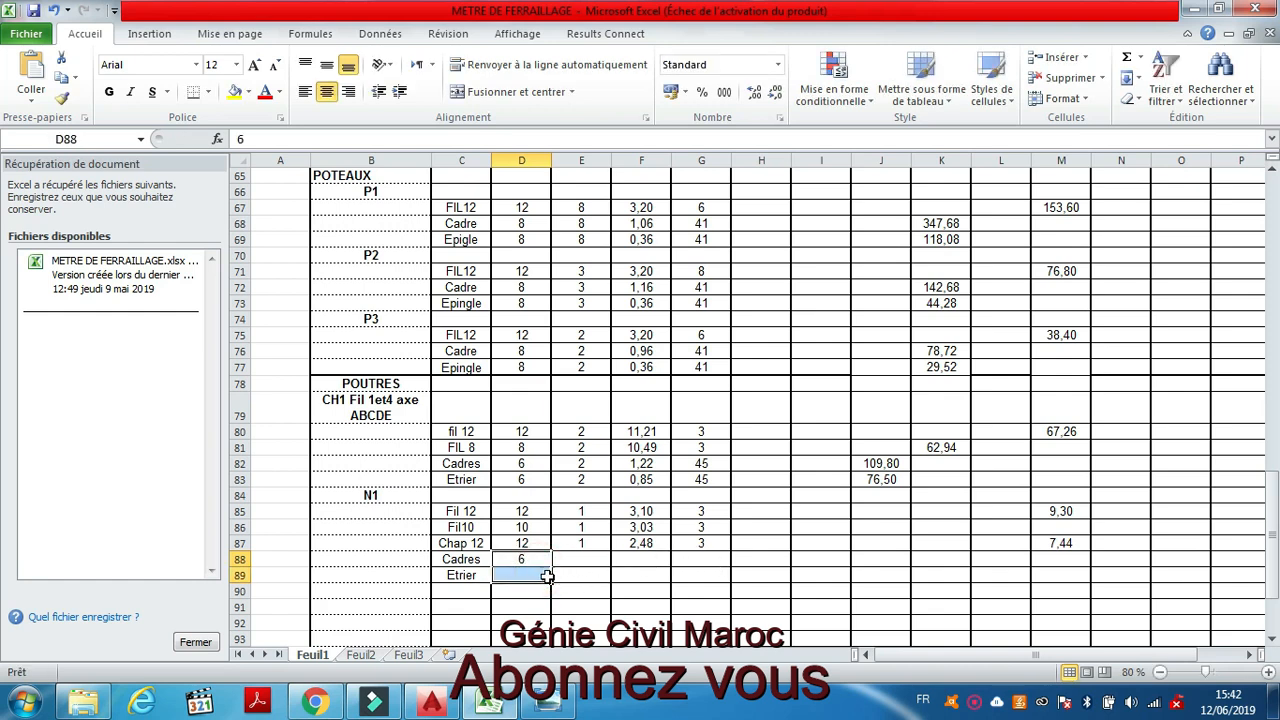
click(537, 573)
text(6)
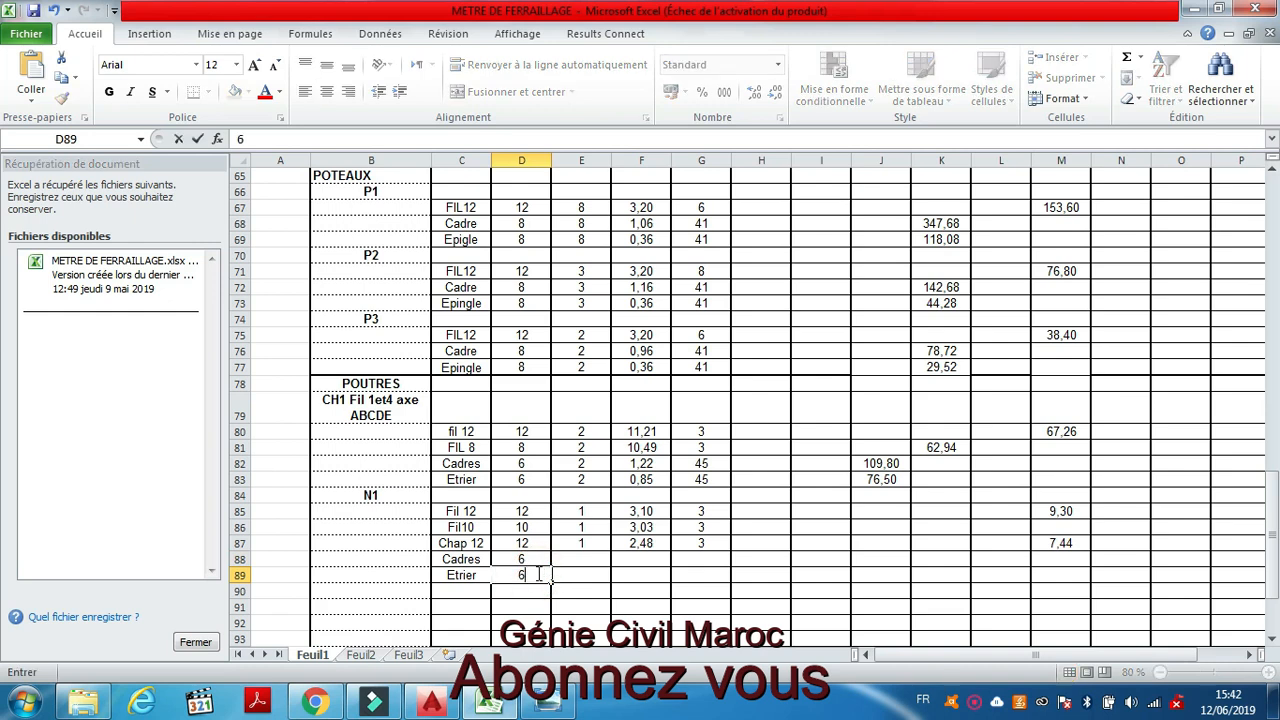
click(580, 545)
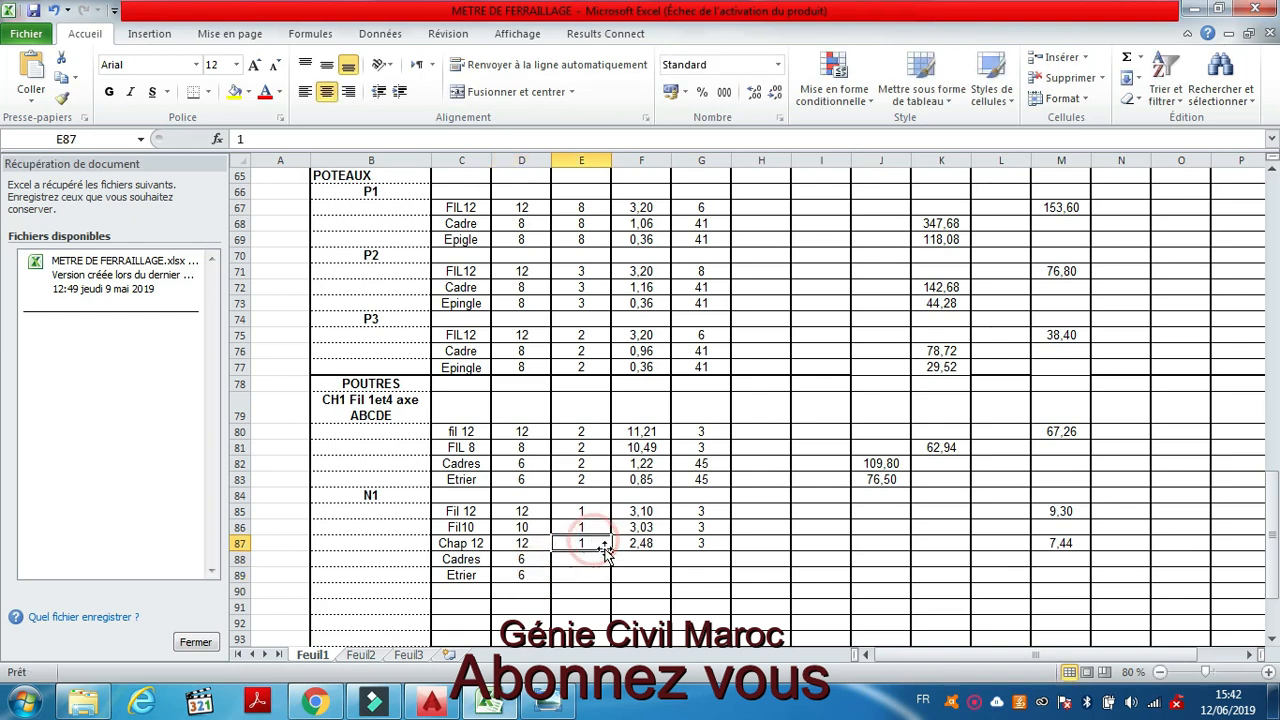
drag(610, 552, 606, 588)
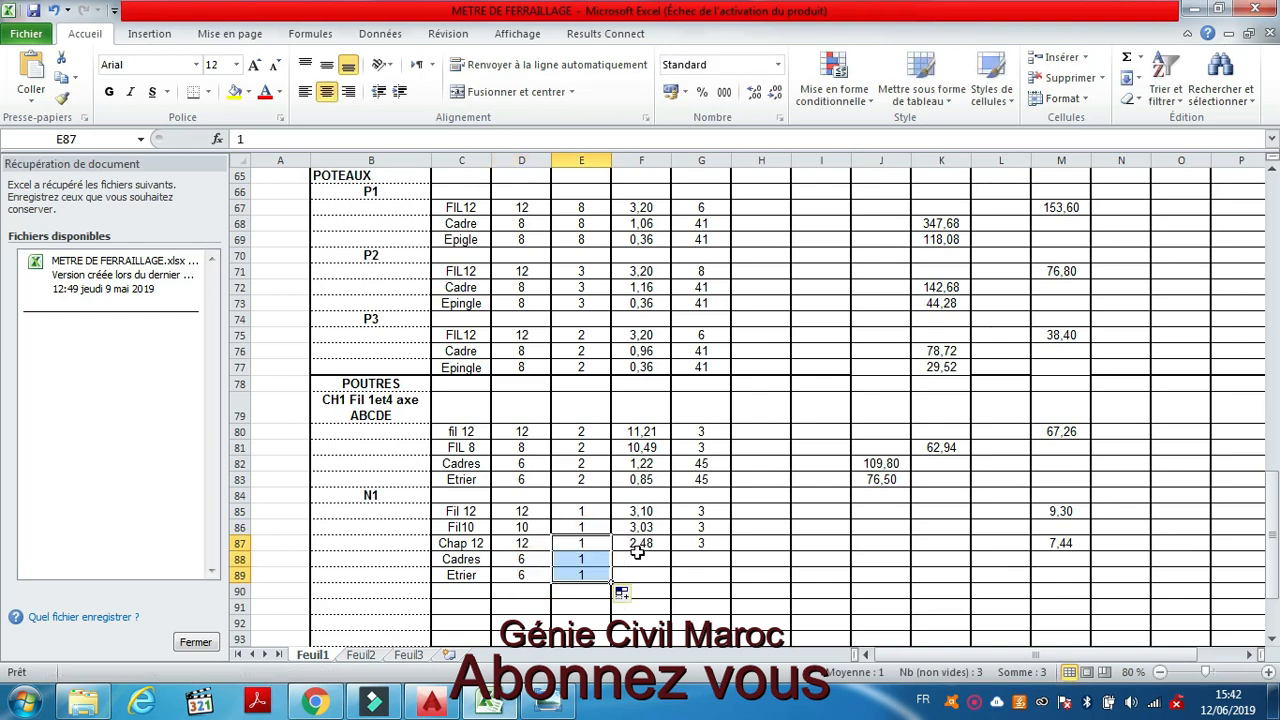
Step: Switch to the AutoCAD drawing and compare the concrete sections of beam N1 and tie beam CH1 in the reinforcement tables
click(643, 558)
click(366, 492)
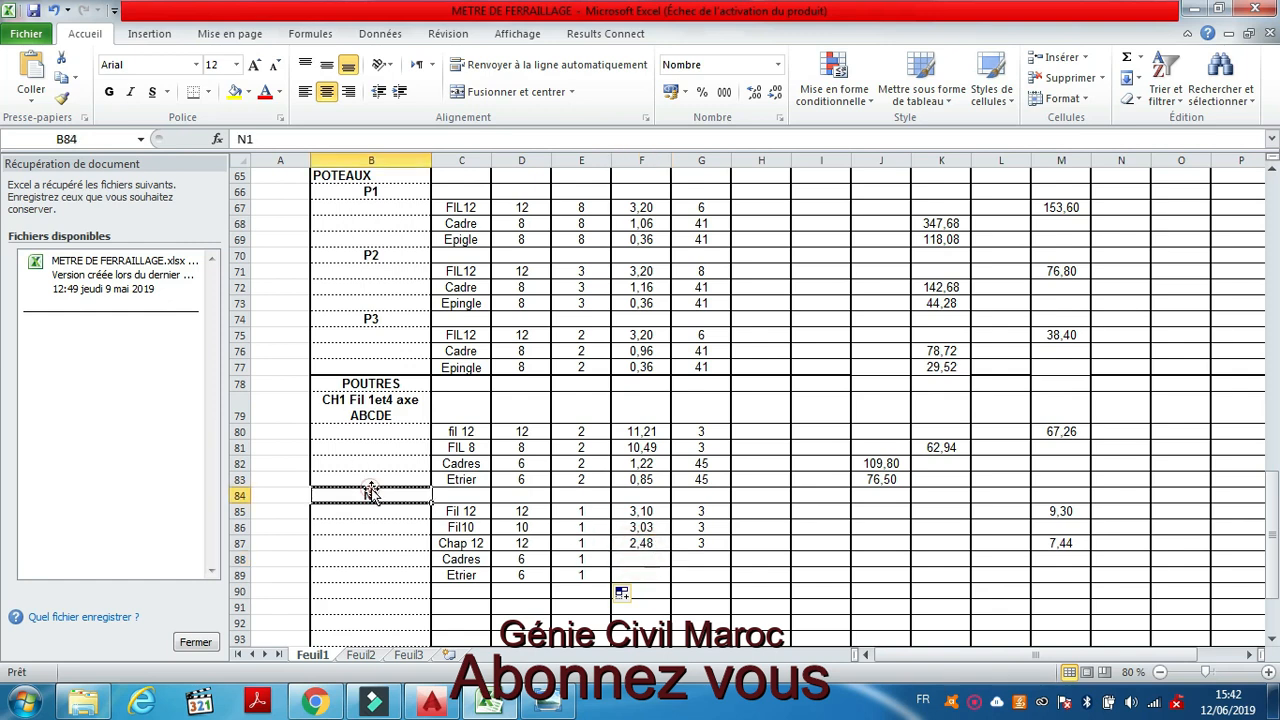
click(658, 562)
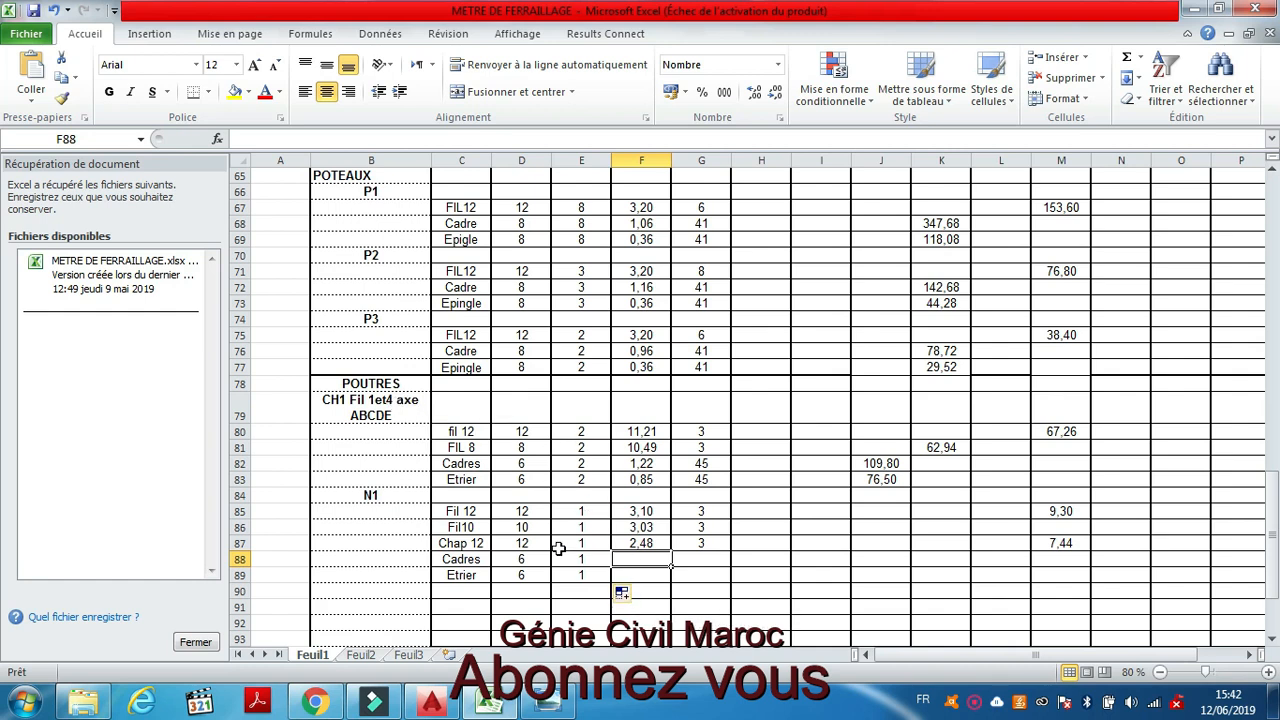
click(445, 705)
scroll(815, 500, down, 4)
scroll(638, 464, up, 6)
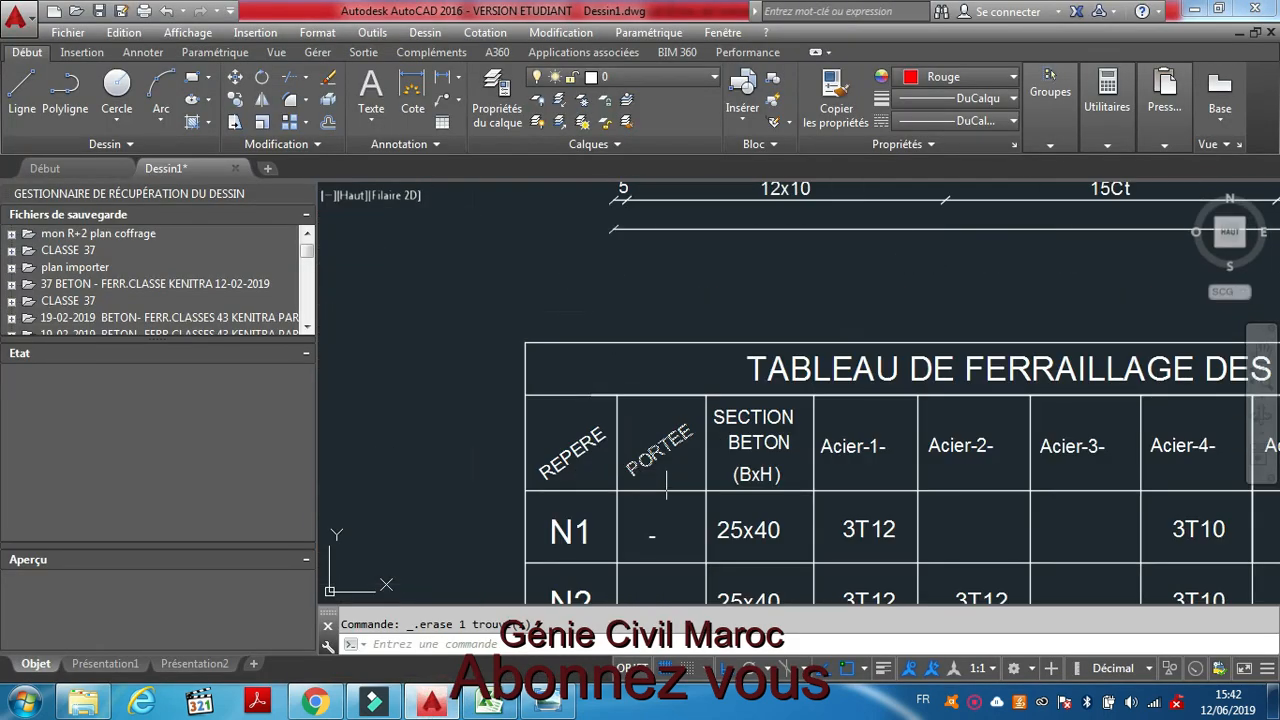
scroll(740, 372, down, 5)
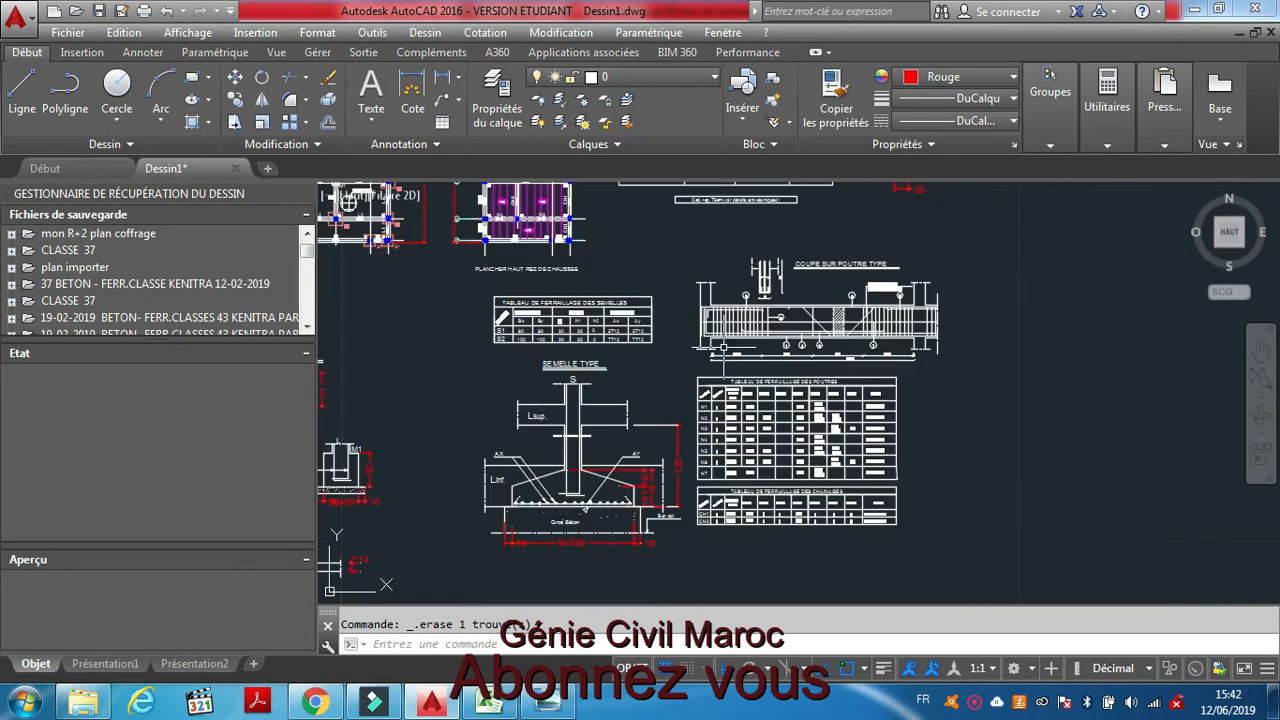
scroll(722, 518, up, 6)
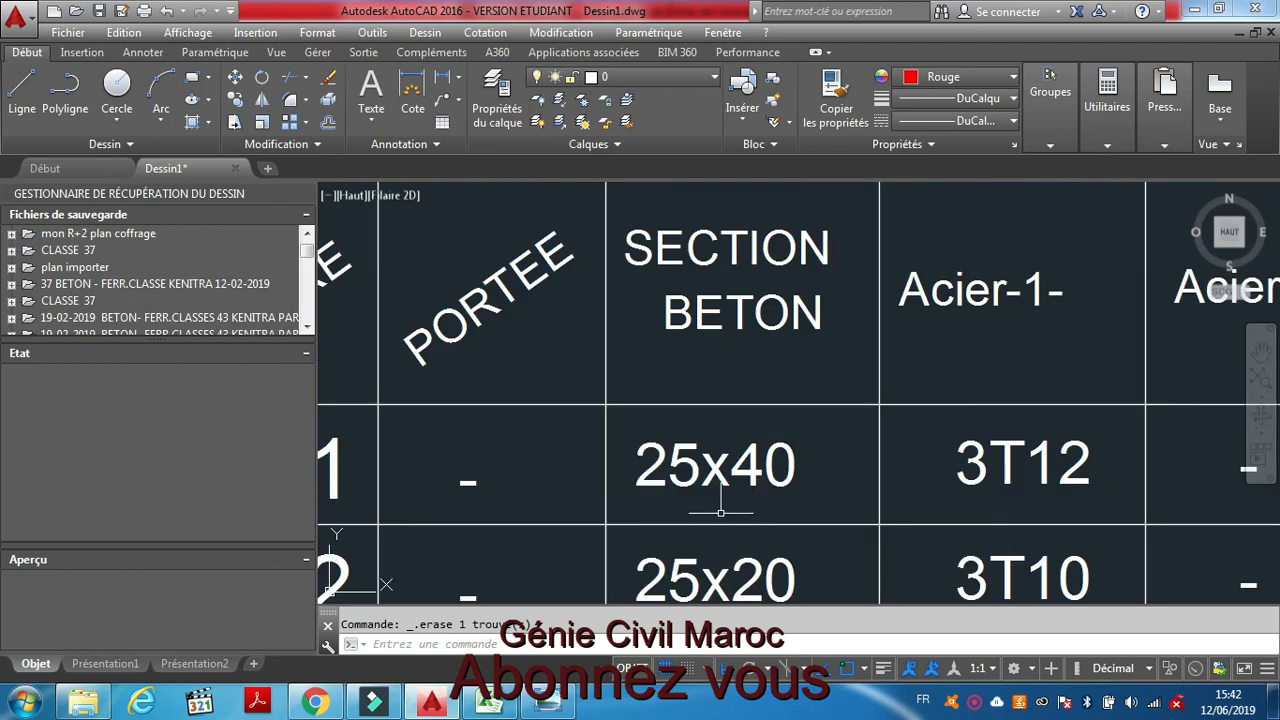
scroll(757, 500, down, 3)
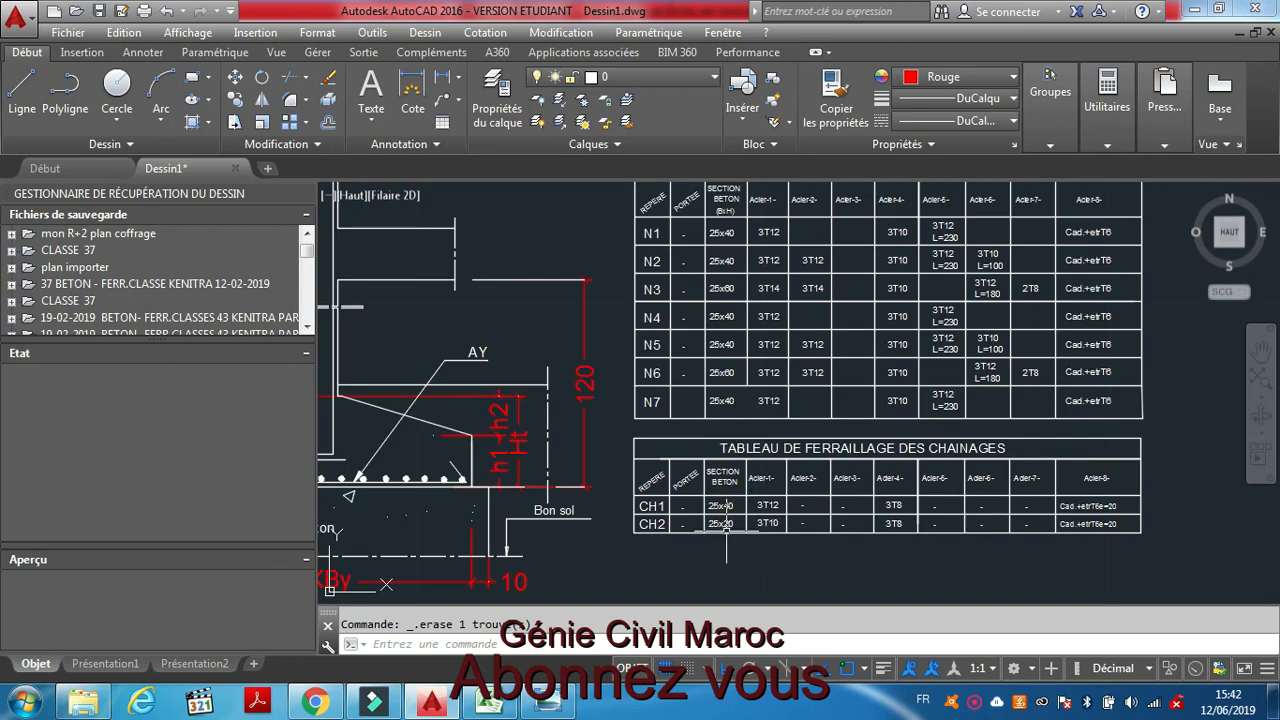
Step: Switch to the Excel take-off and enter the lengths 1,22 in F88 for Cadres and 0,85 in F89 for Etrier
click(489, 703)
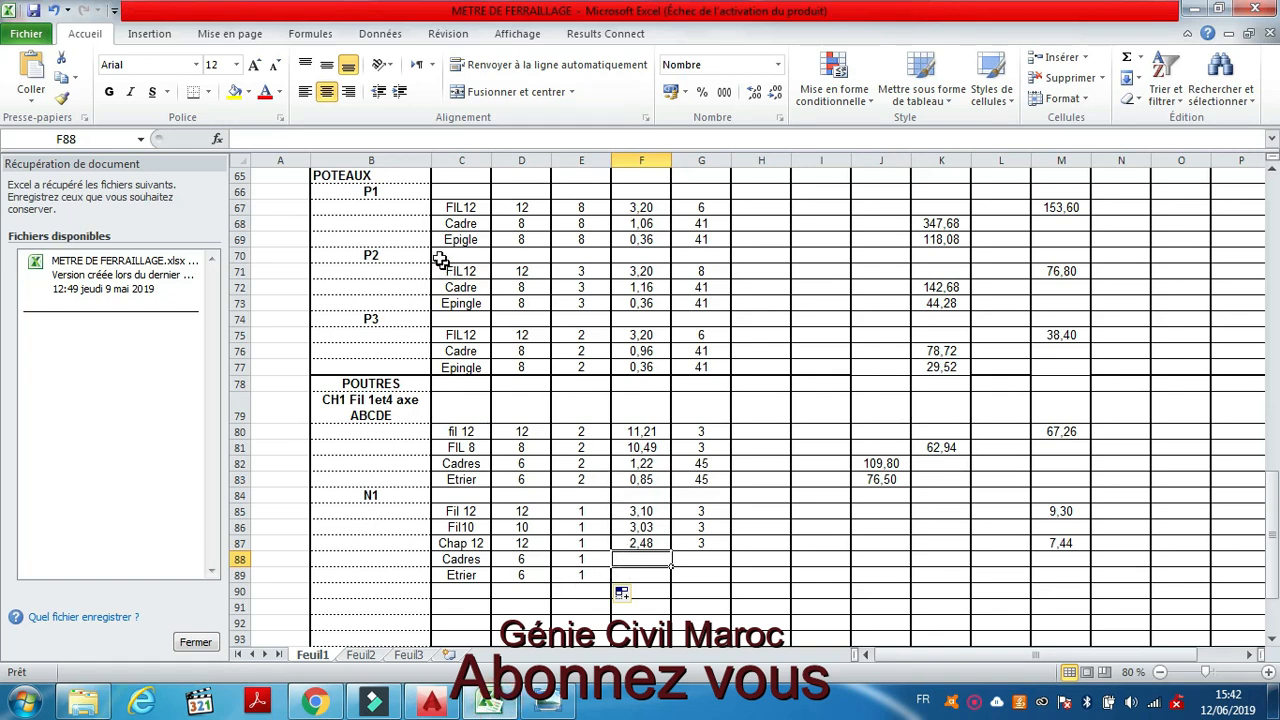
click(652, 468)
click(642, 561)
text(1,éé)
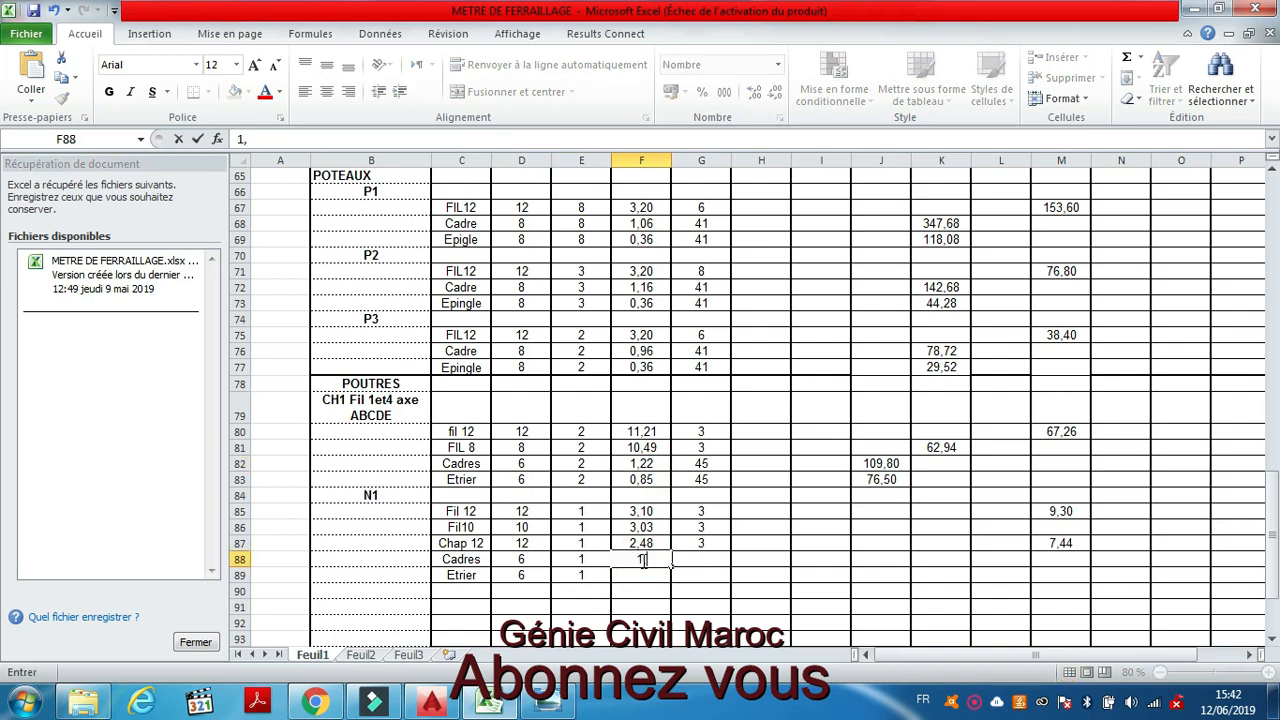
click(654, 480)
click(654, 577)
double_click(664, 563)
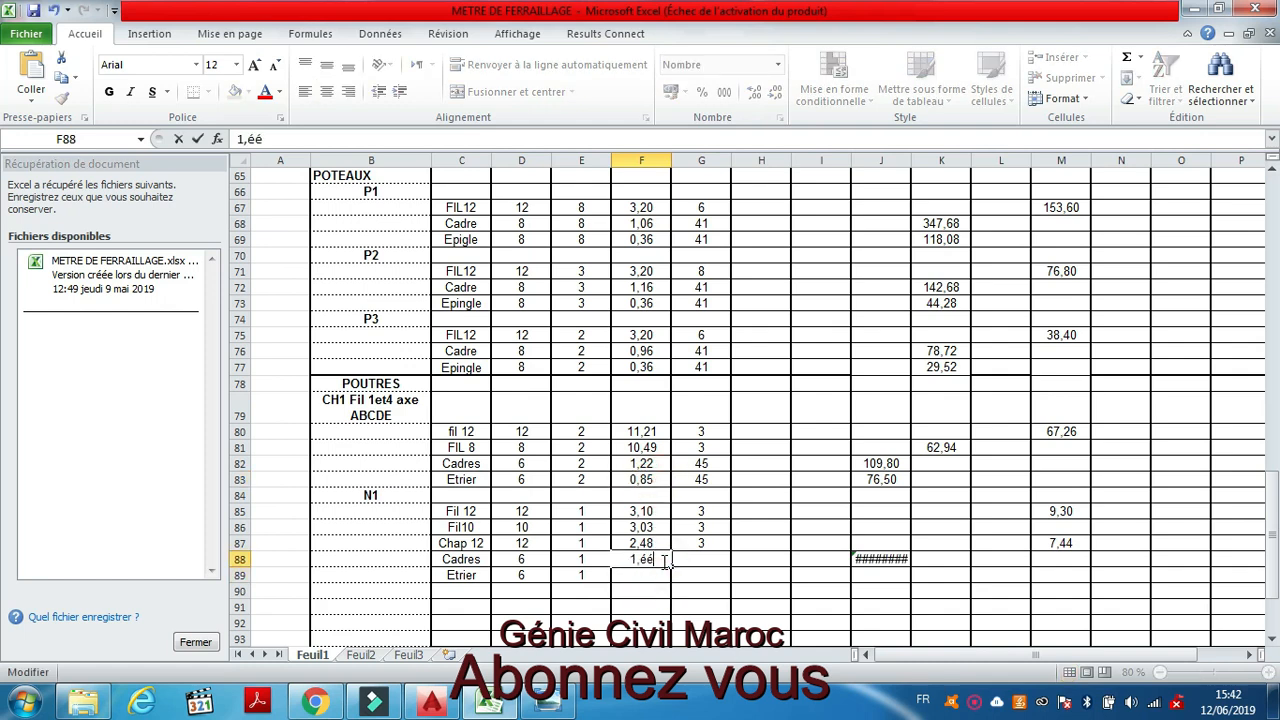
text(22)
scroll(664, 562, up, 1)
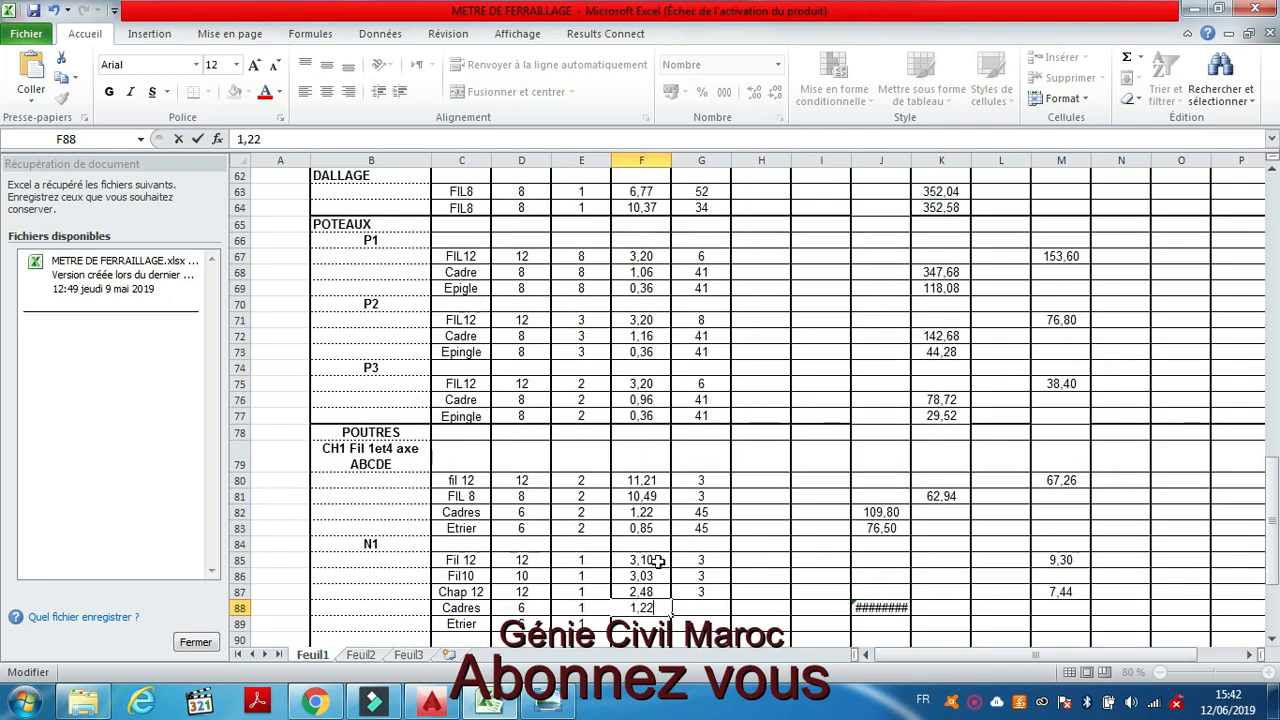
key(Return)
text(0,85)
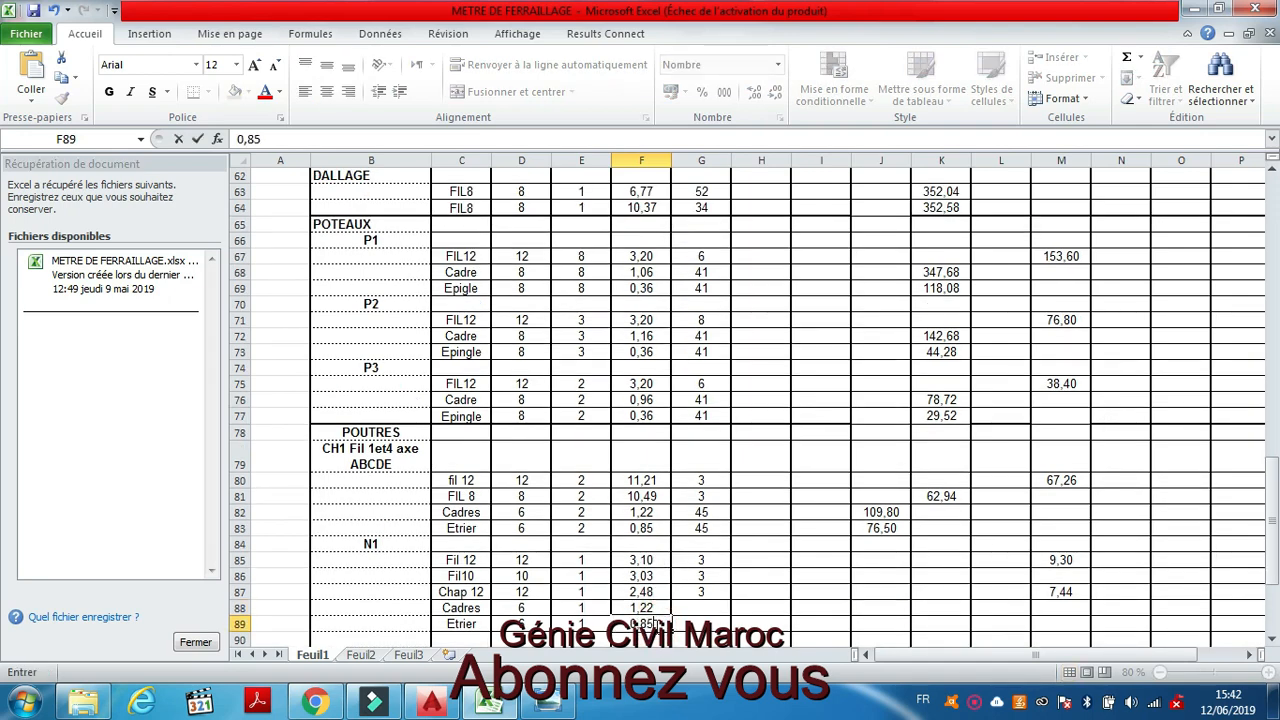
Step: Switch to the AutoCAD drawing and compare the Acier-8 frame and stirrup entries in the beam and tie beam reinforcement tables
click(684, 609)
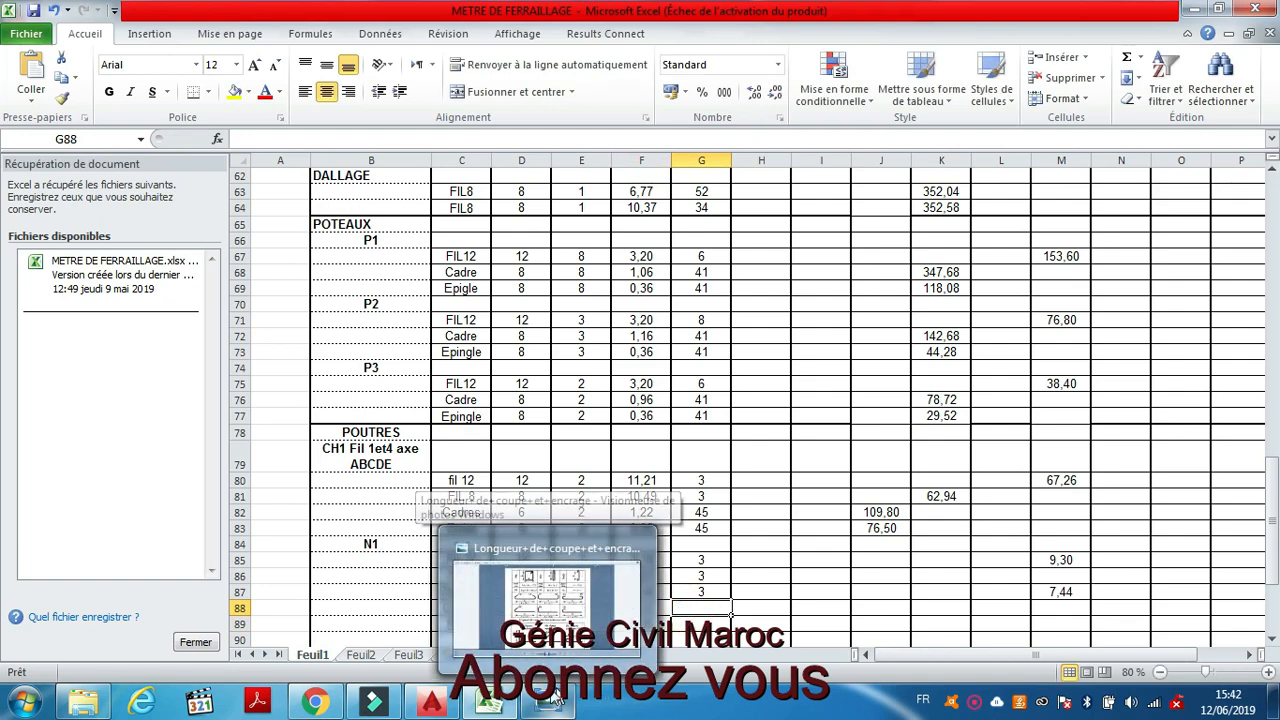
click(432, 703)
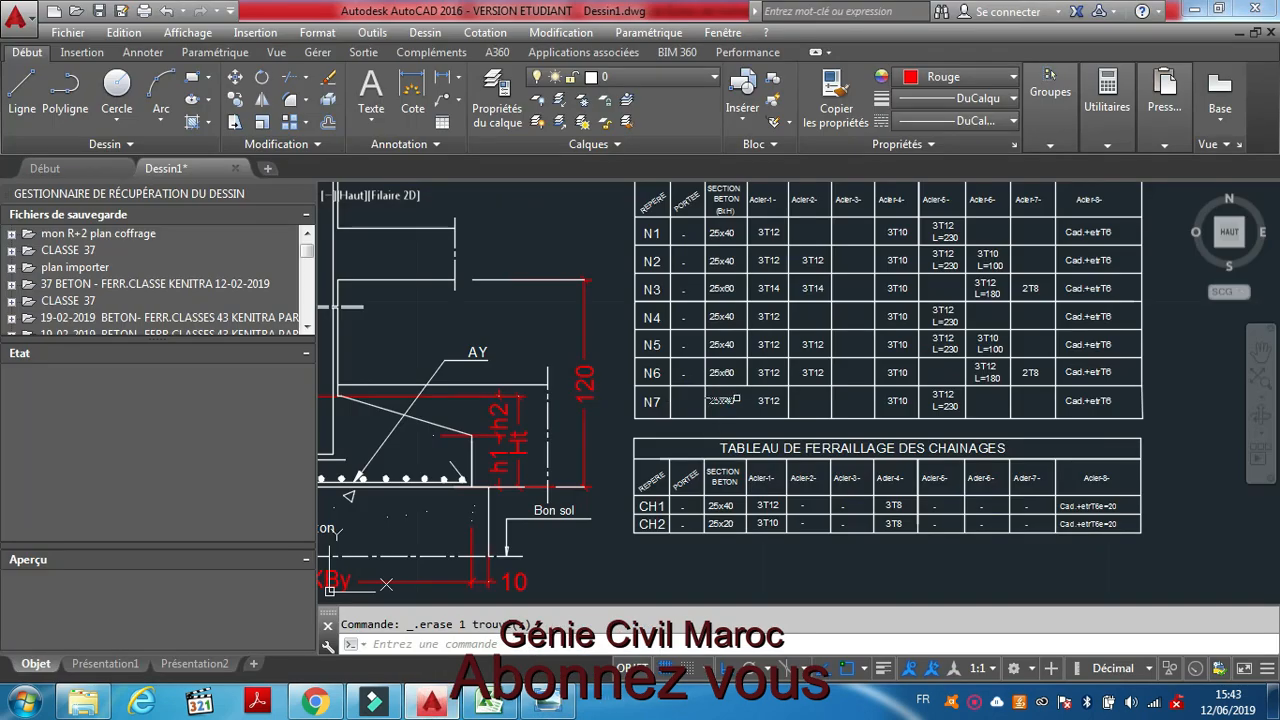
scroll(750, 432, up, 2)
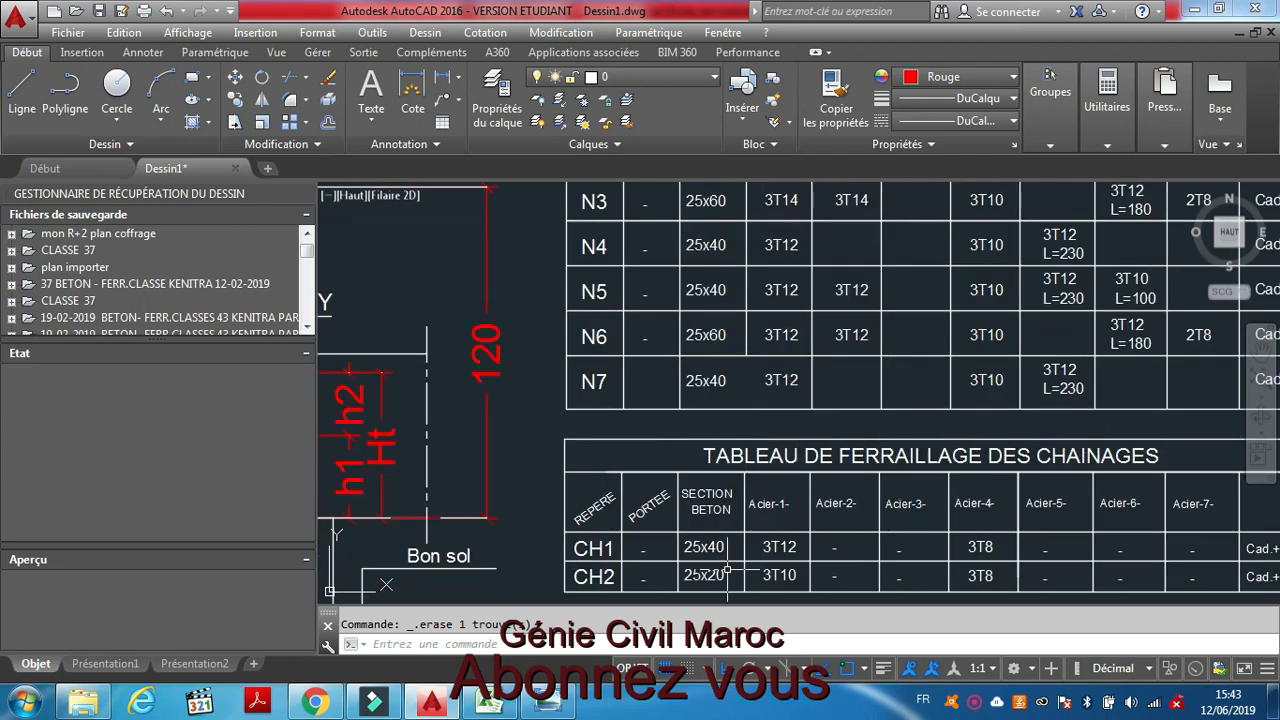
scroll(727, 570, down, 4)
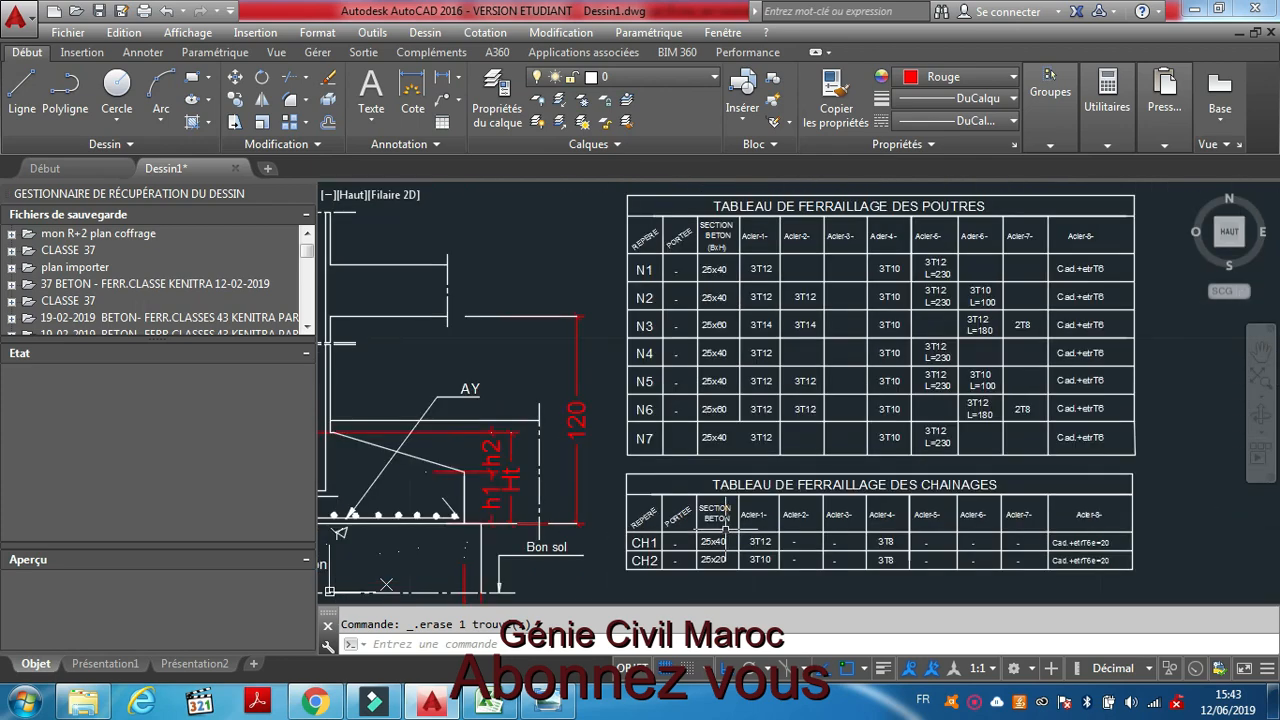
scroll(727, 540, up, 4)
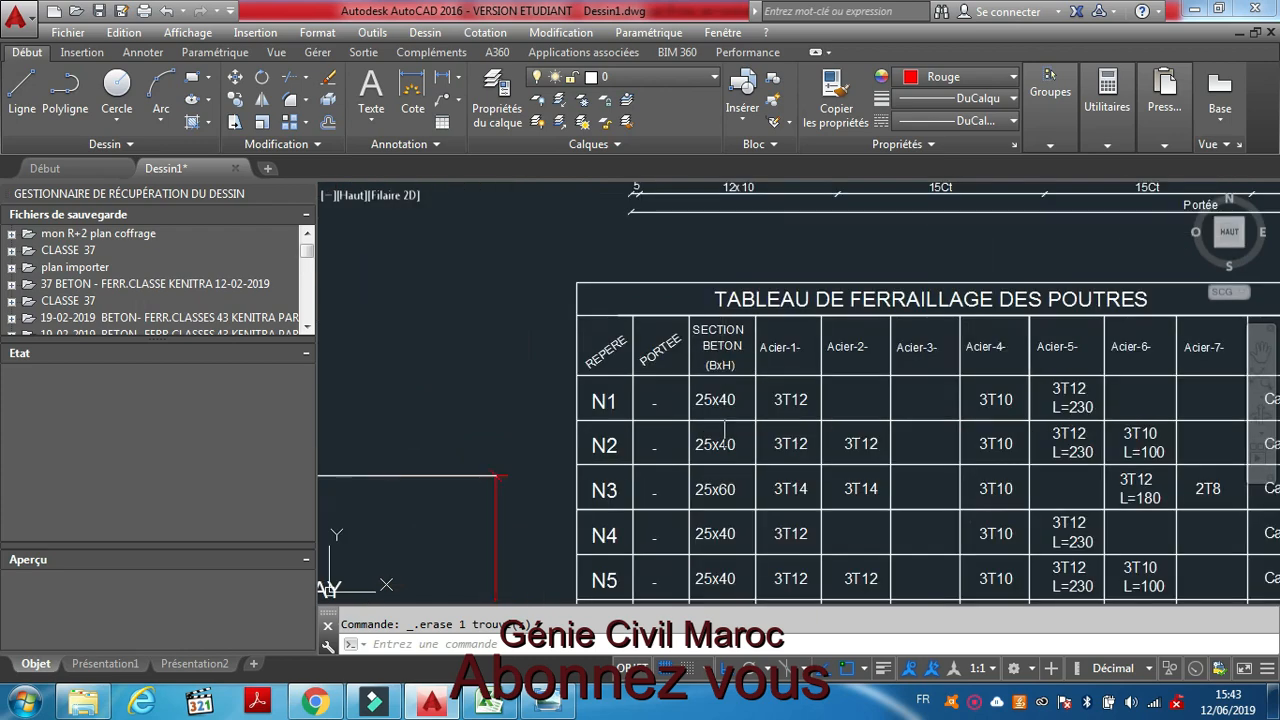
scroll(727, 540, down, 6)
scroll(883, 425, up, 5)
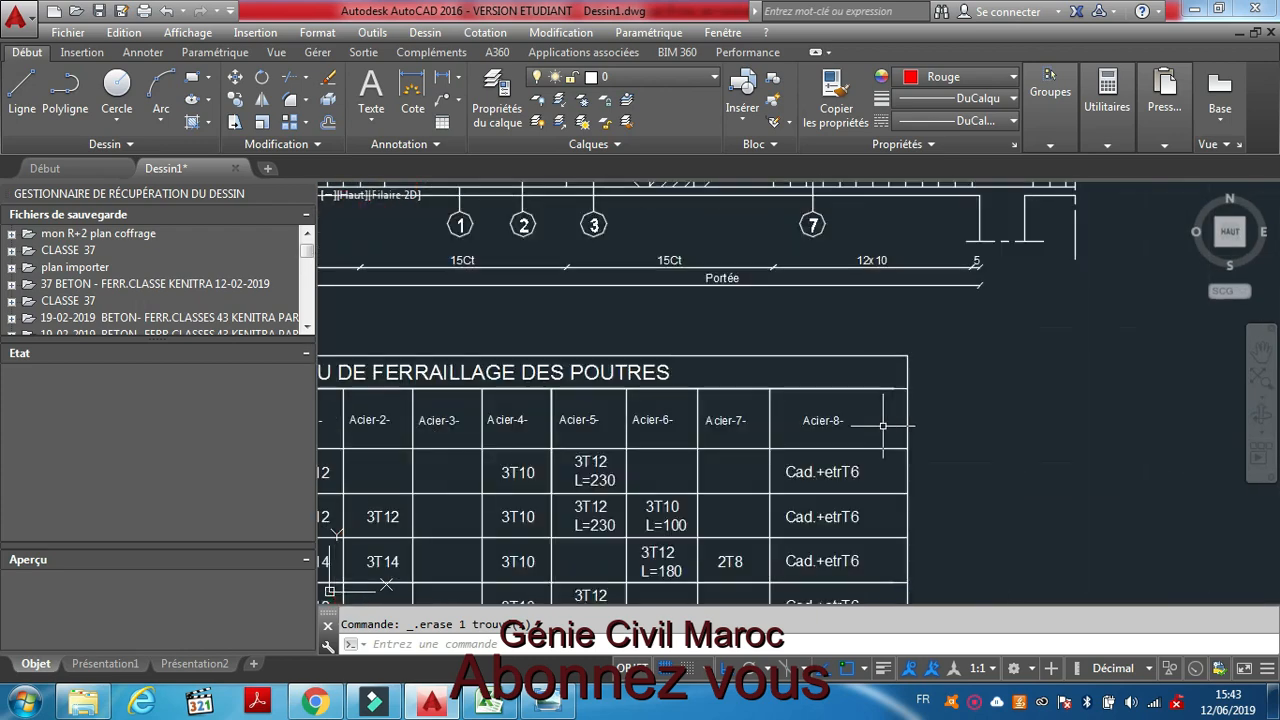
scroll(823, 478, down, 5)
scroll(899, 510, up, 7)
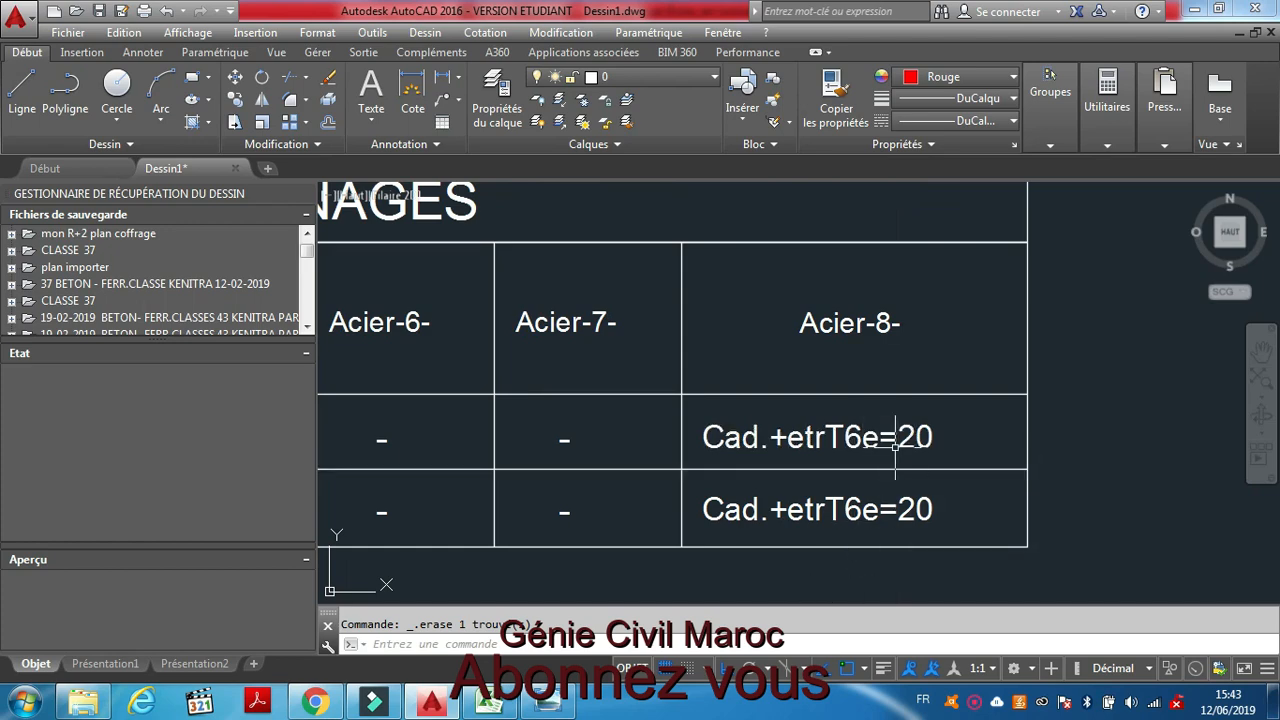
scroll(895, 448, down, 5)
scroll(819, 289, up, 4)
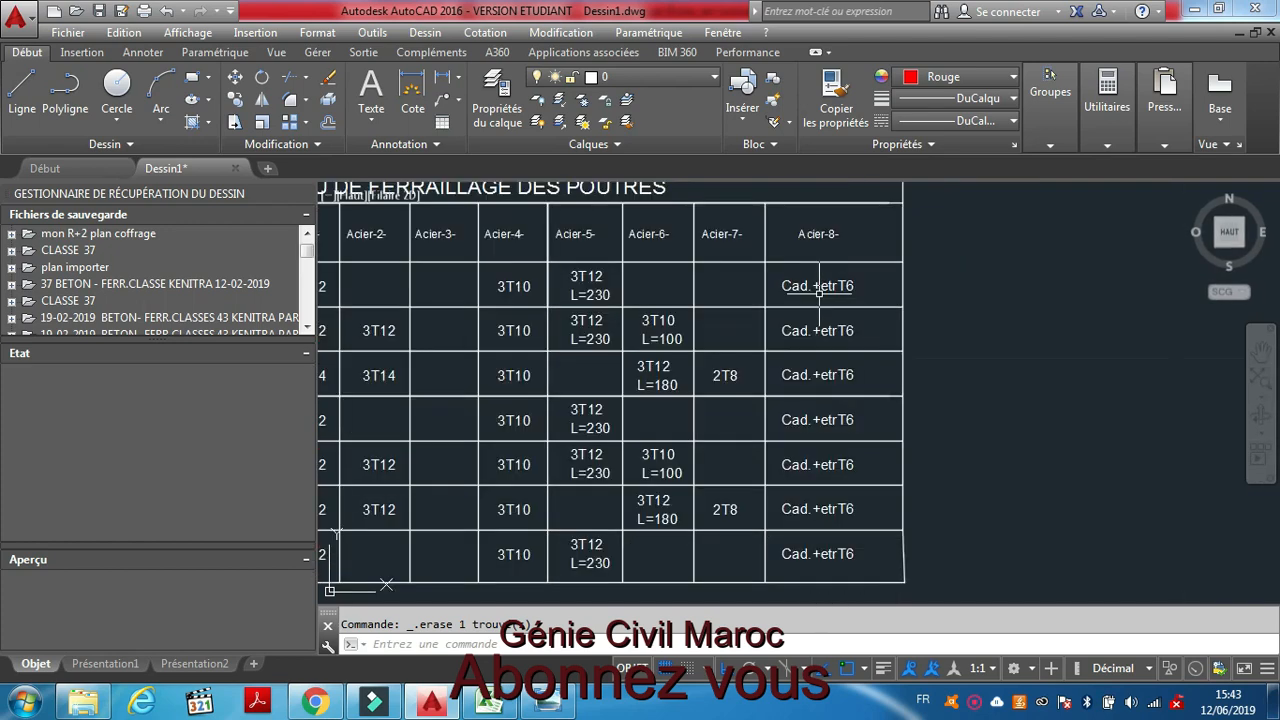
scroll(819, 289, up, 2)
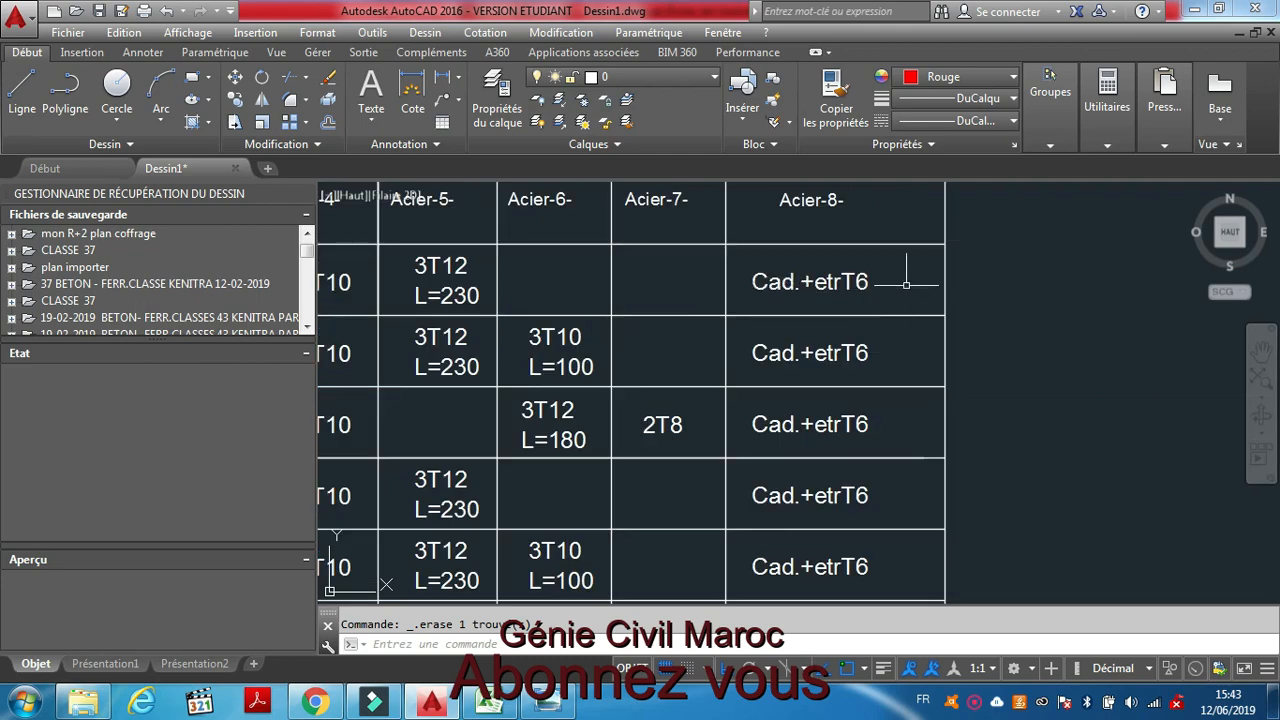
scroll(865, 347, down, 6)
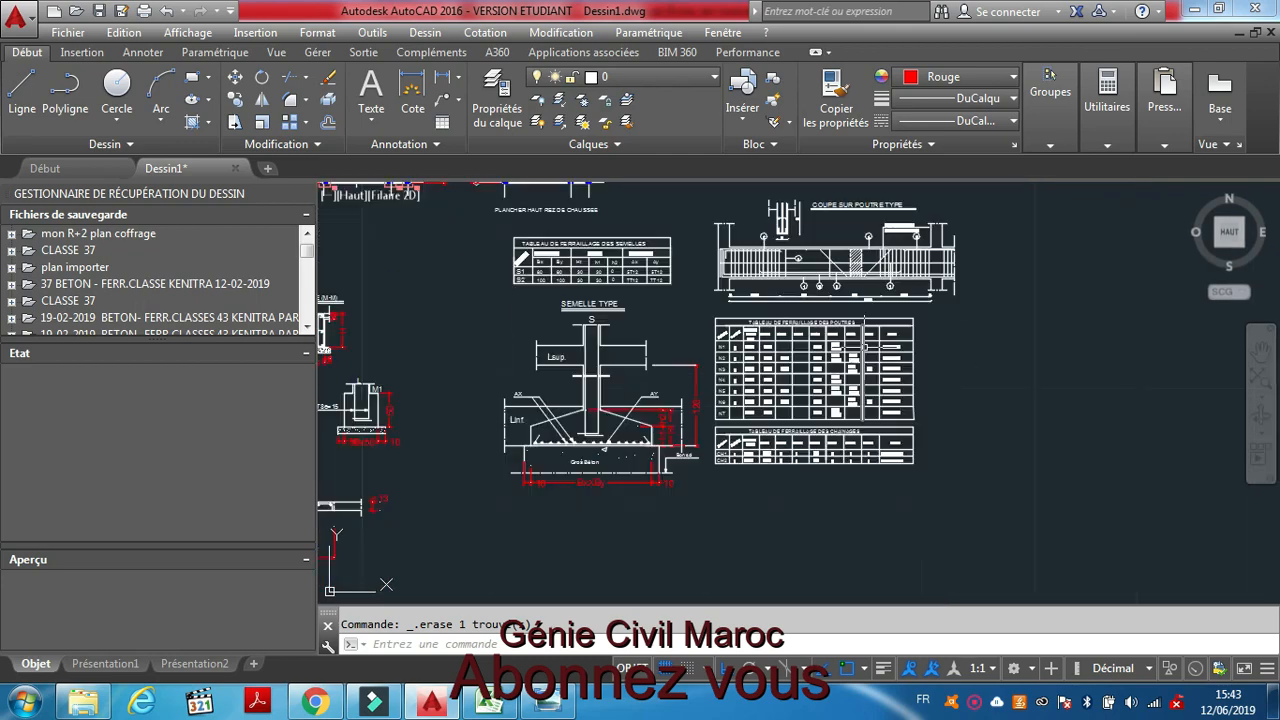
Step: Examine the number and spacing of stirrups in the end zones at both supports of the typical beam section
scroll(864, 345, down, 2)
scroll(822, 265, up, 5)
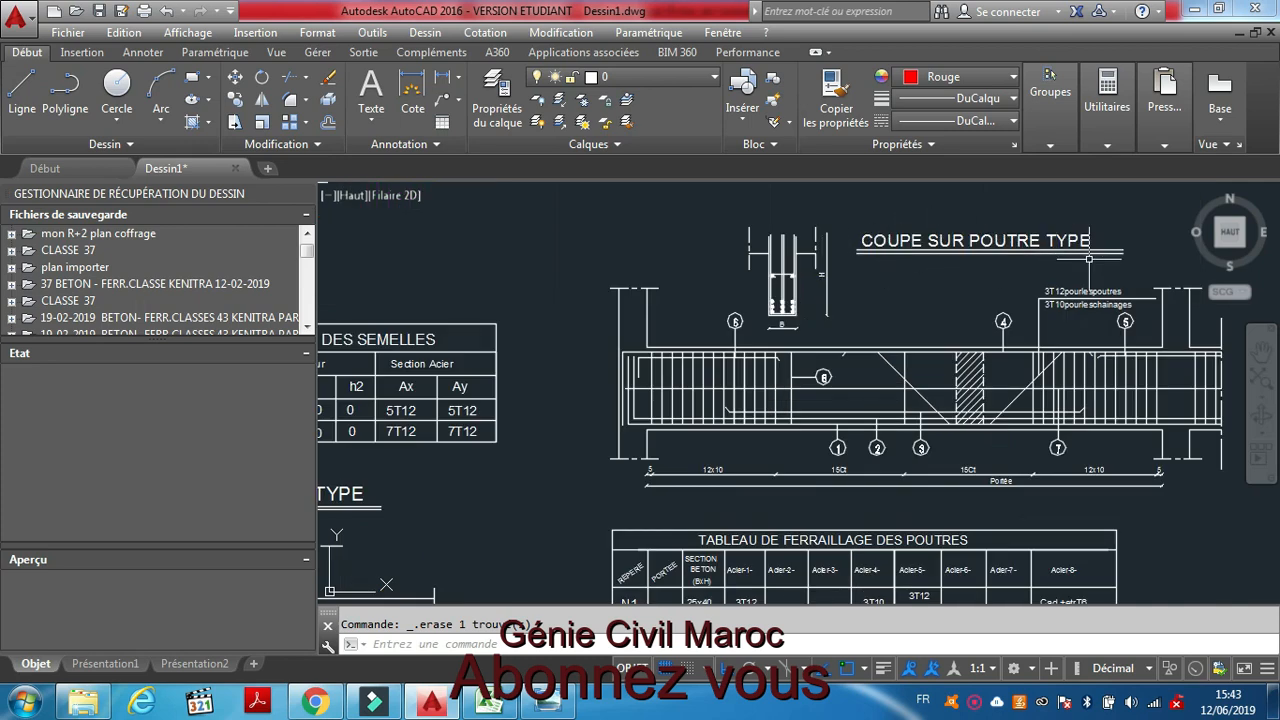
scroll(598, 378, down, 2)
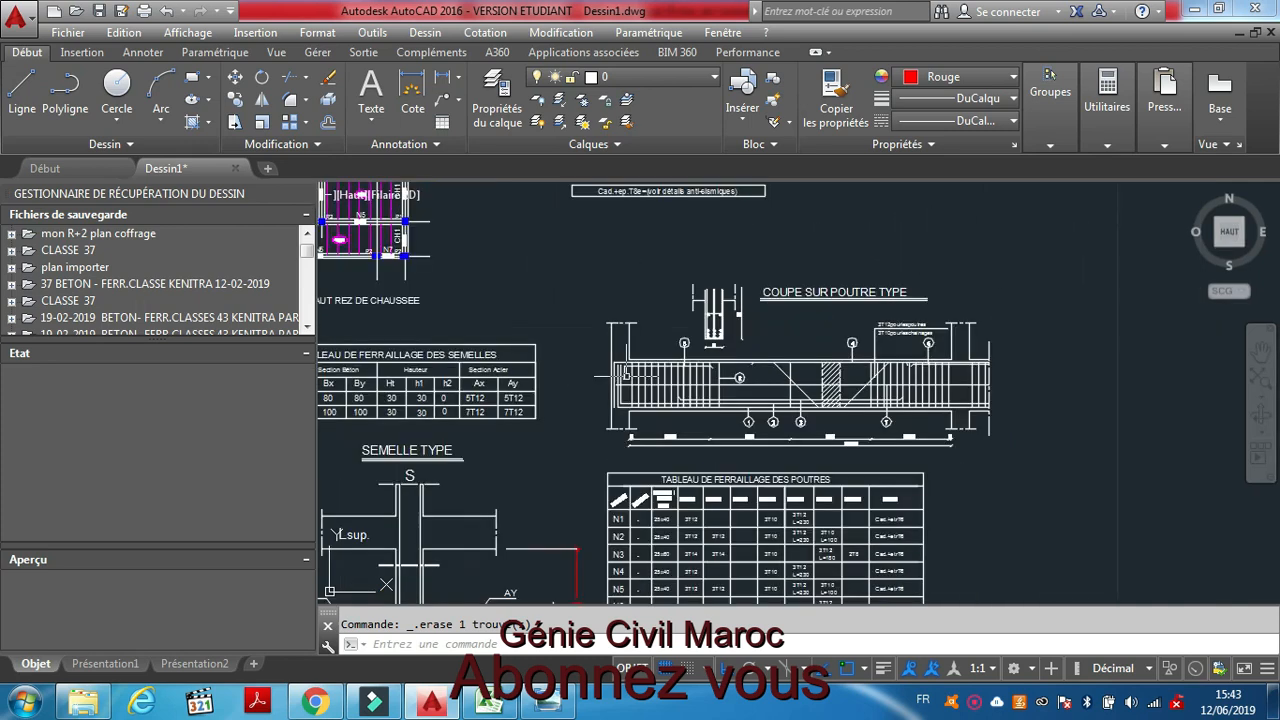
scroll(728, 398, up, 2)
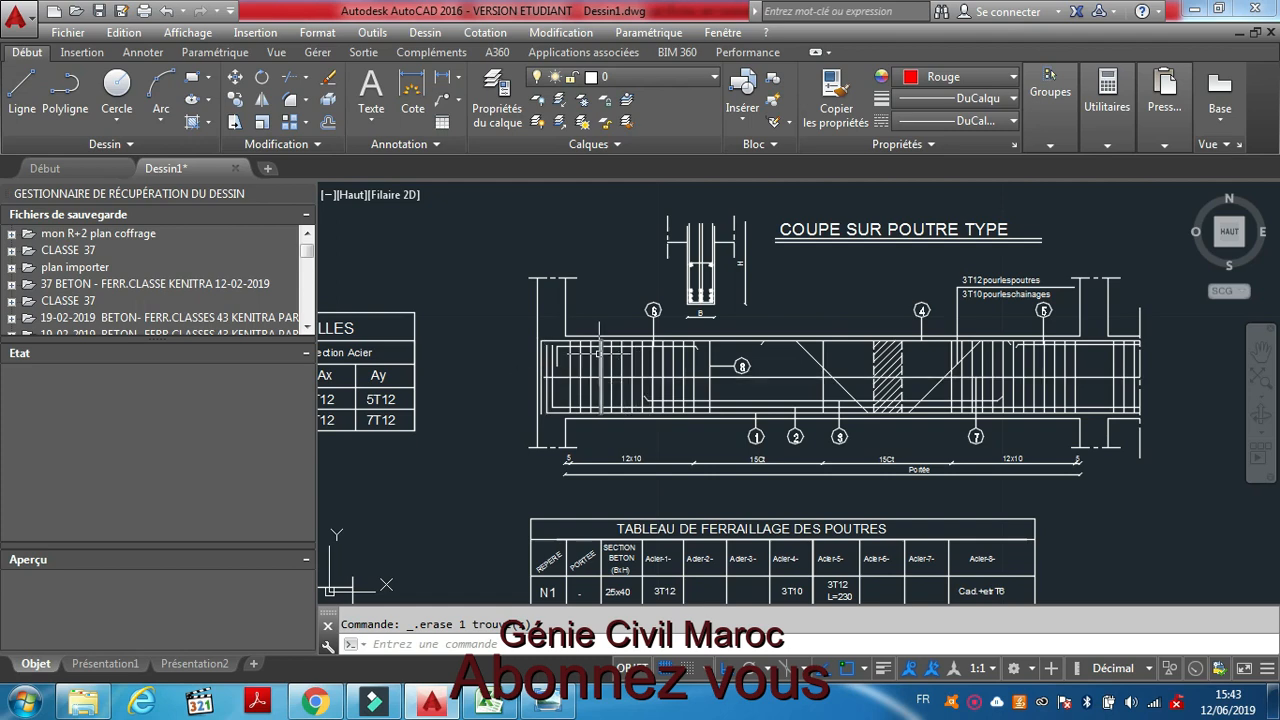
scroll(600, 354, up, 2)
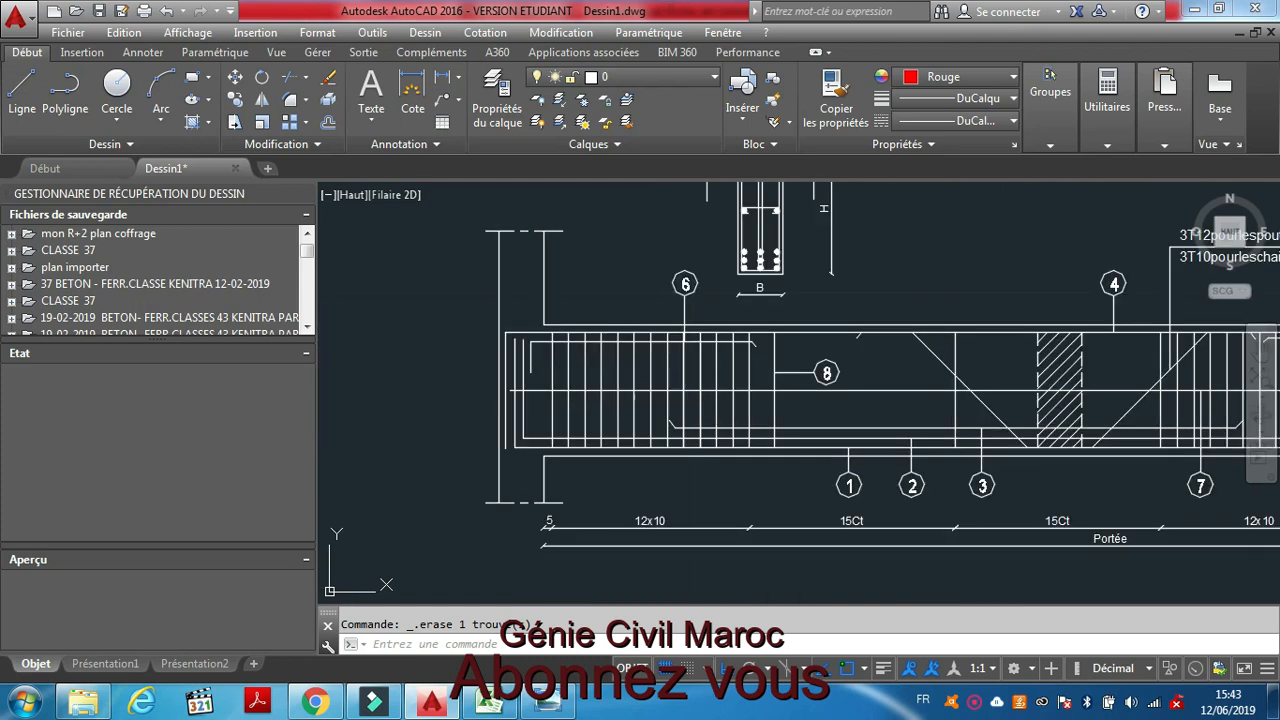
scroll(565, 383, down, 2)
scroll(622, 475, up, 2)
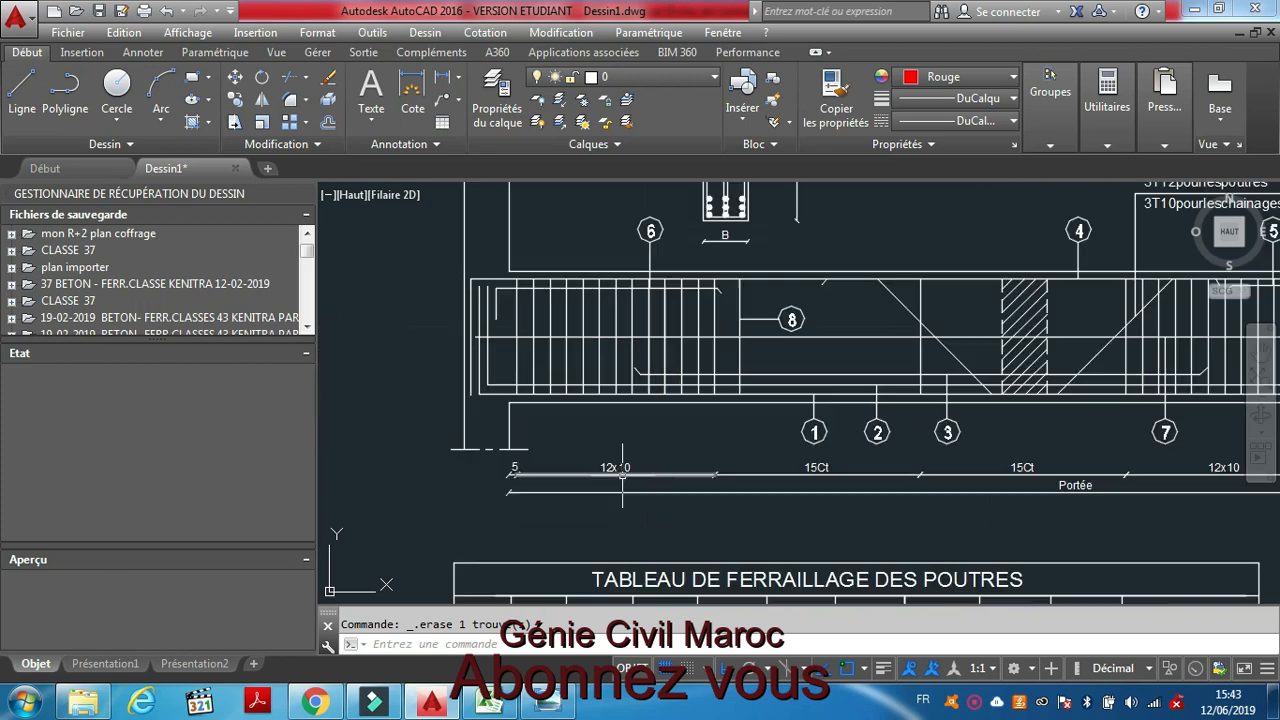
scroll(624, 475, up, 2)
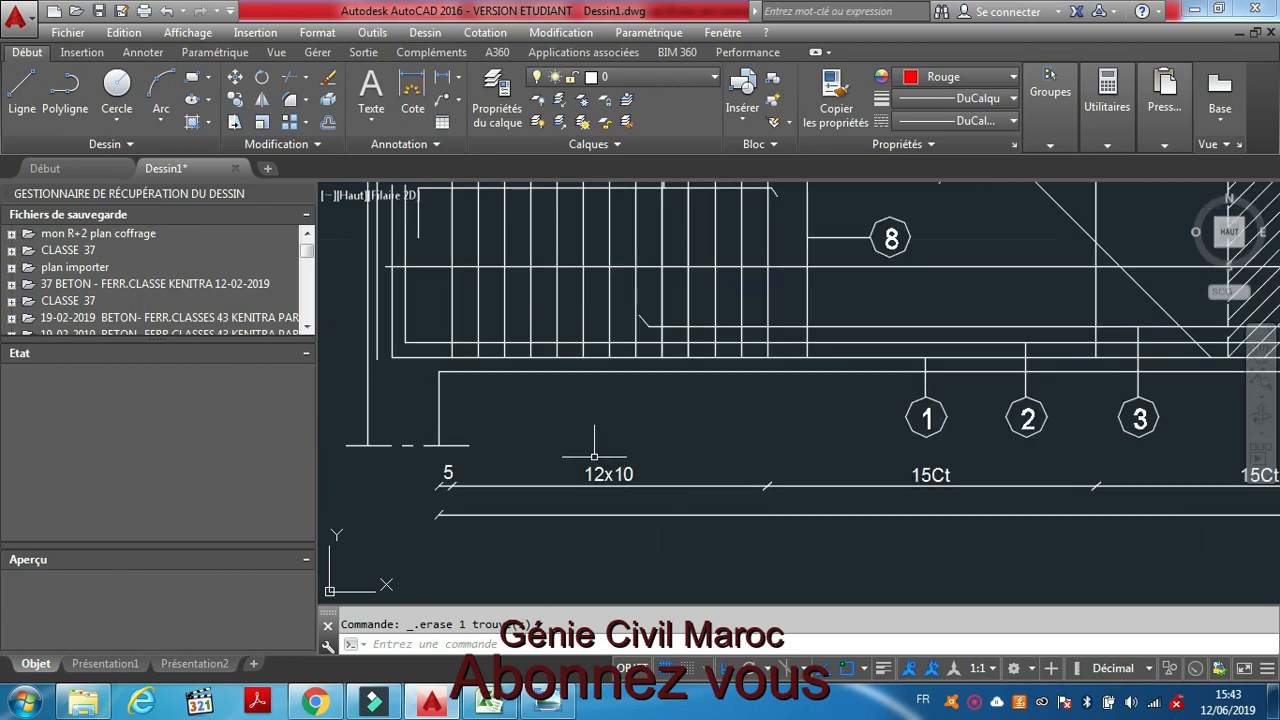
scroll(610, 470, down, 2)
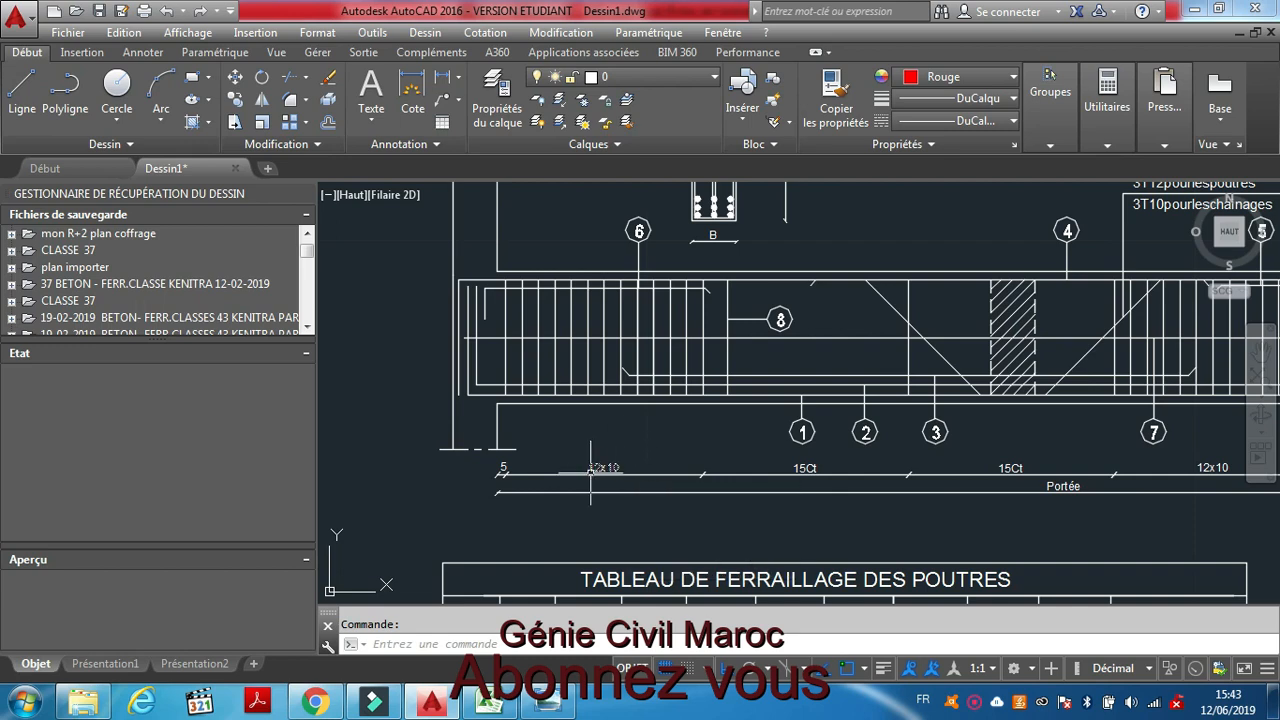
scroll(617, 468, down, 5)
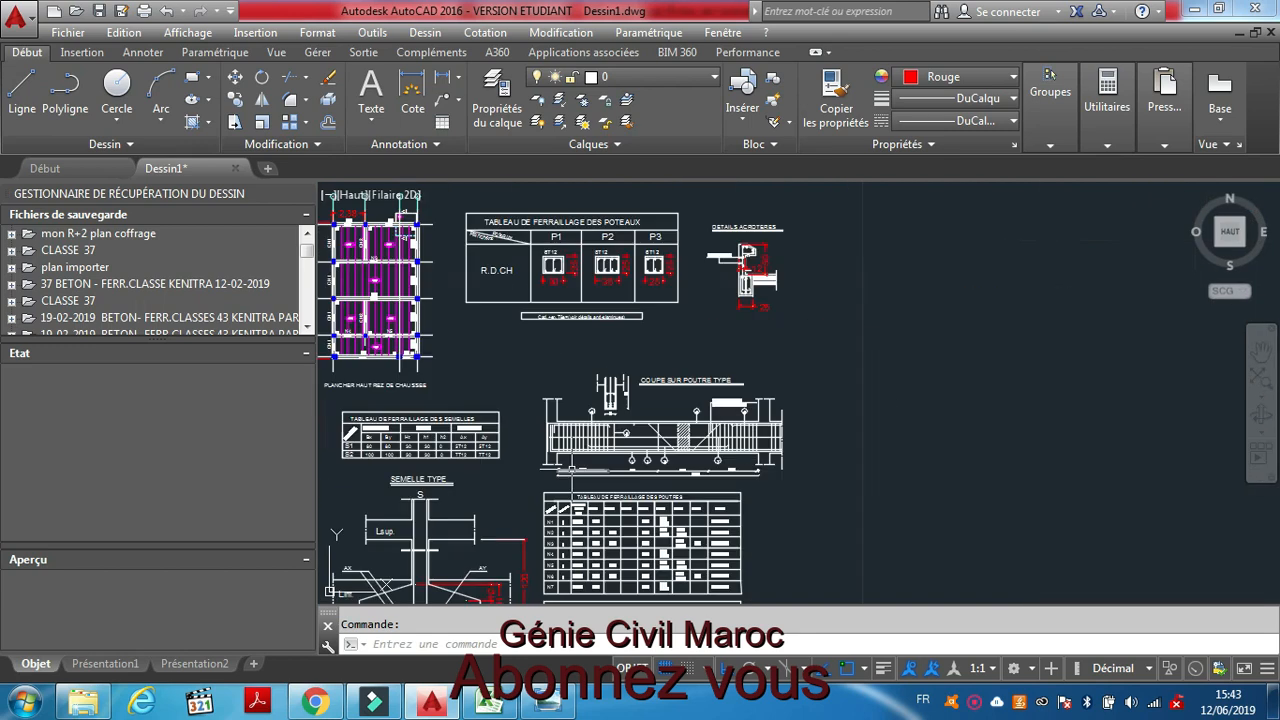
scroll(765, 477, up, 5)
scroll(674, 415, up, 2)
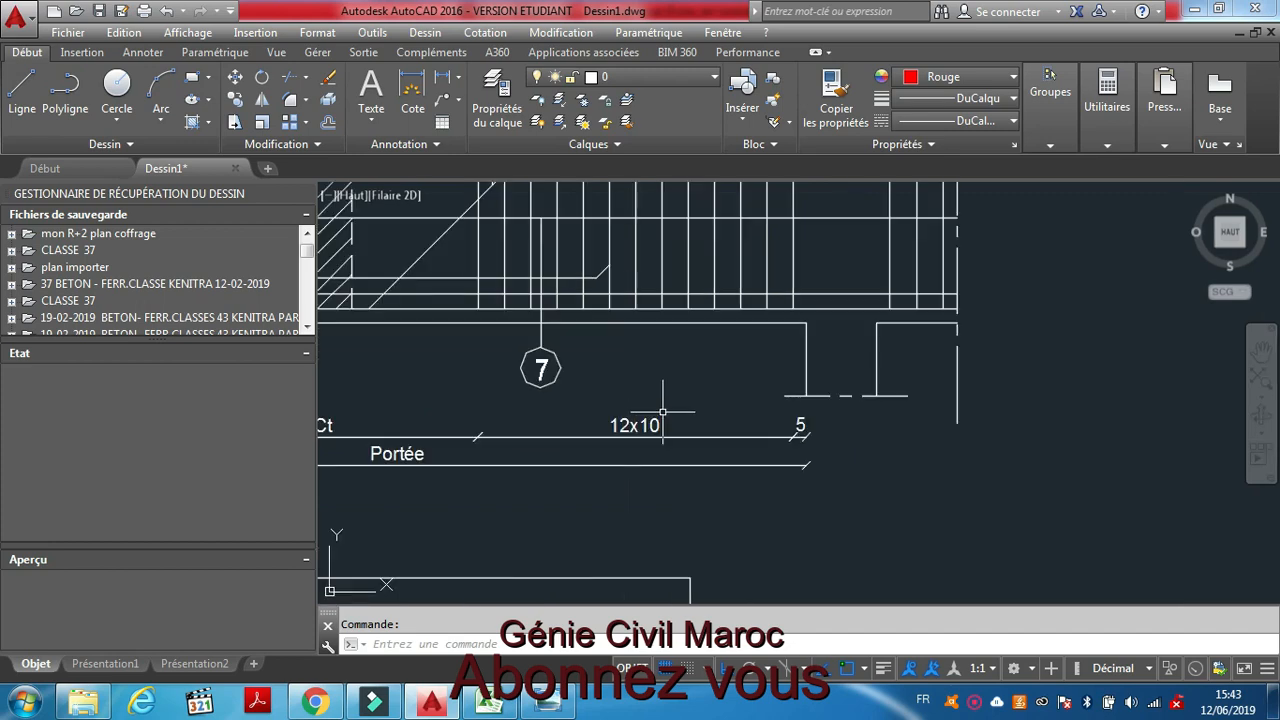
scroll(760, 442, down, 2)
scroll(760, 442, down, 5)
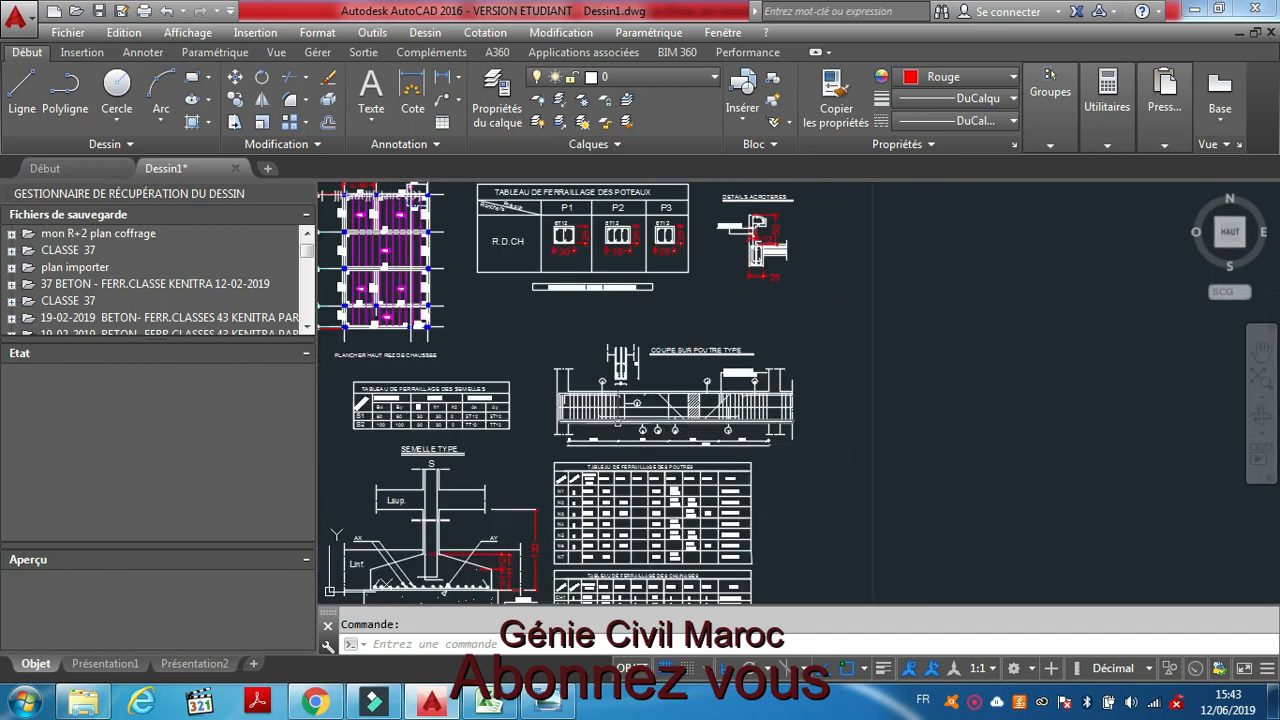
scroll(593, 441, up, 6)
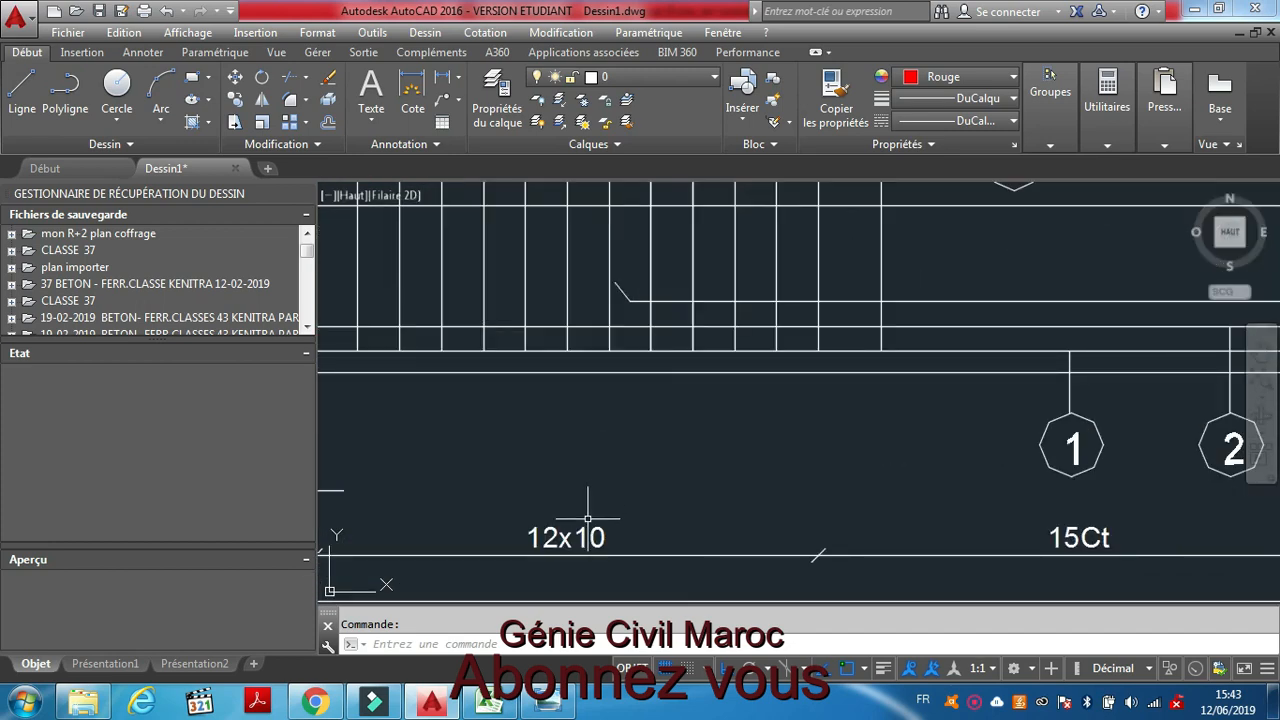
scroll(547, 537, down, 2)
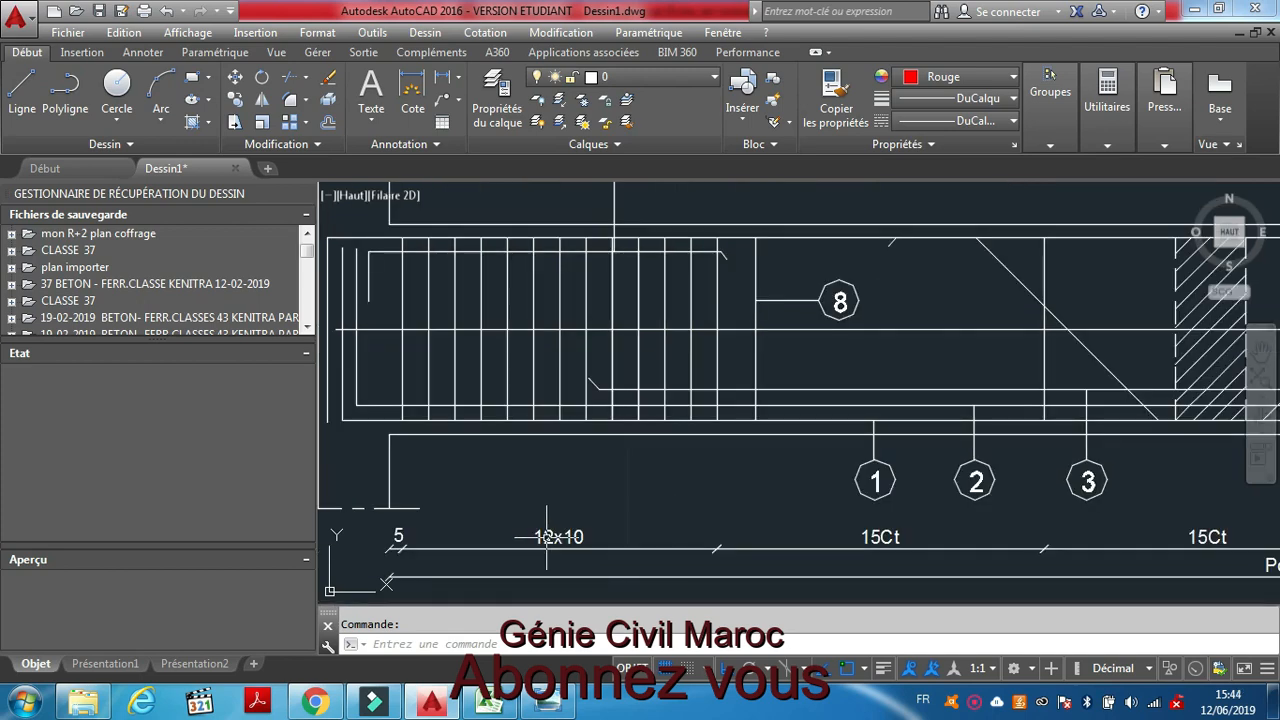
scroll(654, 469, down, 3)
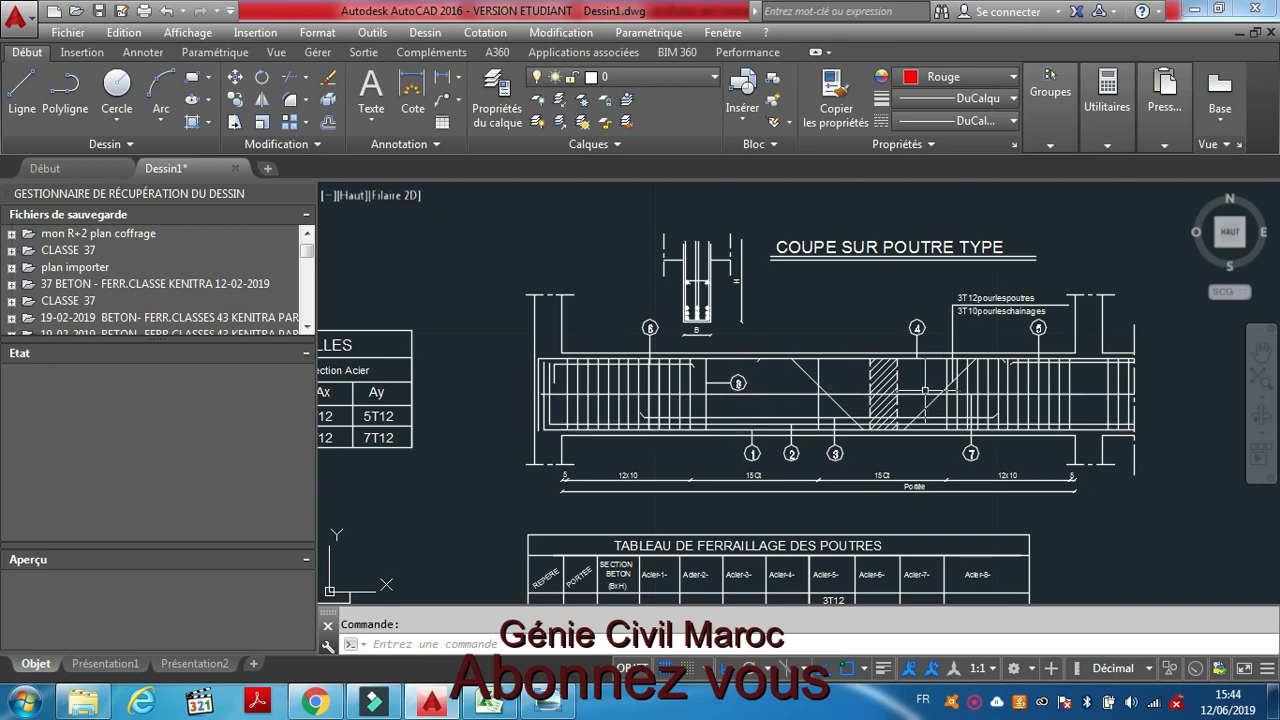
Step: Examine the stirrup spacing marked for the middle zones of the typical beam section
scroll(752, 476, up, 2)
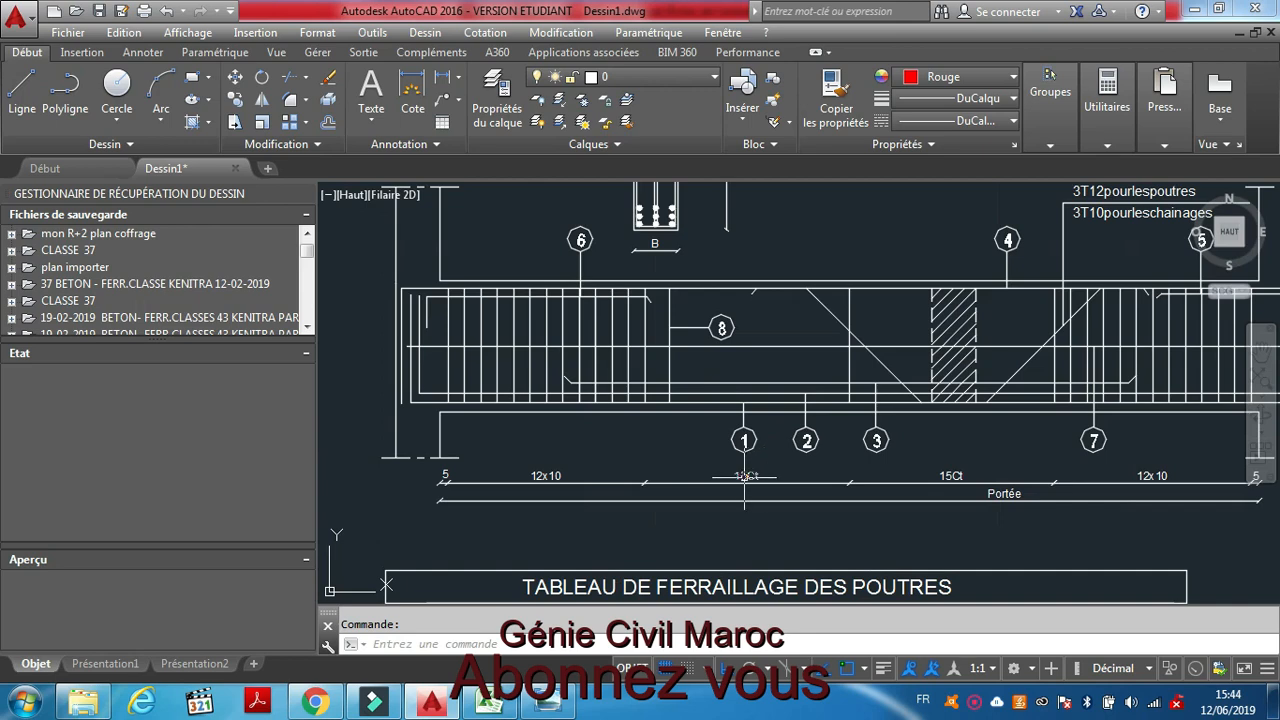
scroll(745, 476, up, 3)
mouse_move(925, 539)
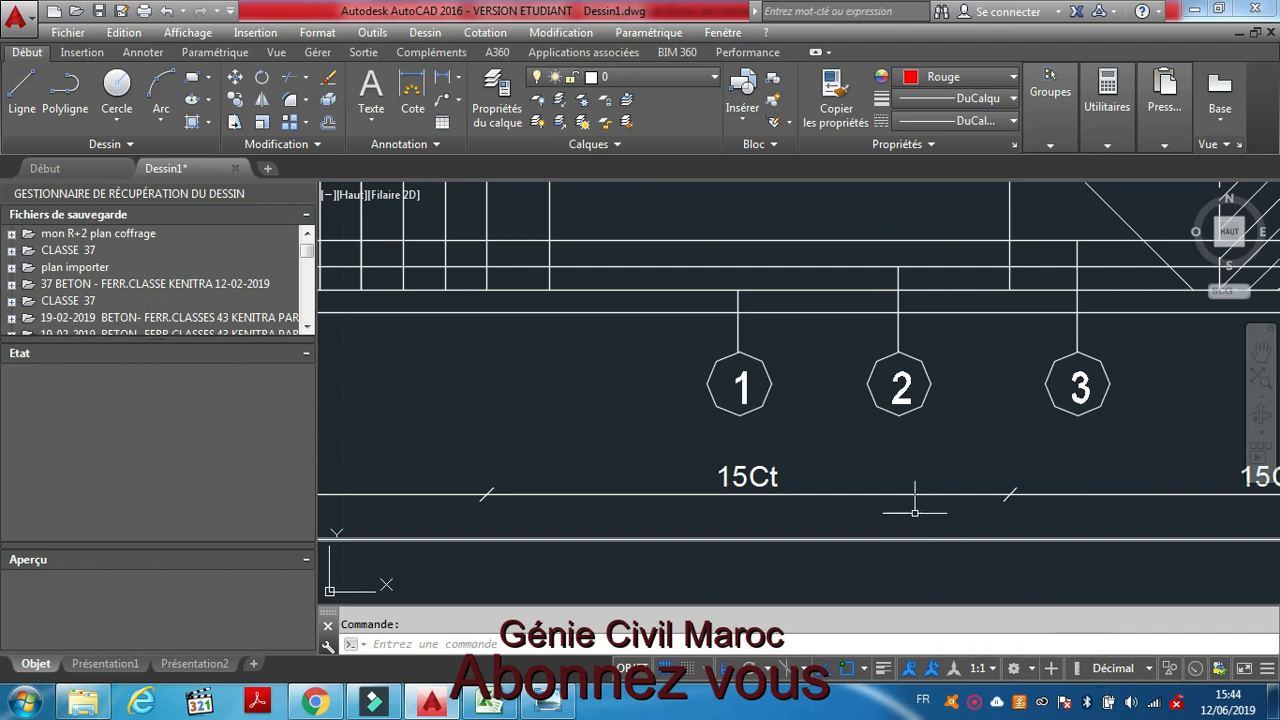
scroll(862, 486, down, 2)
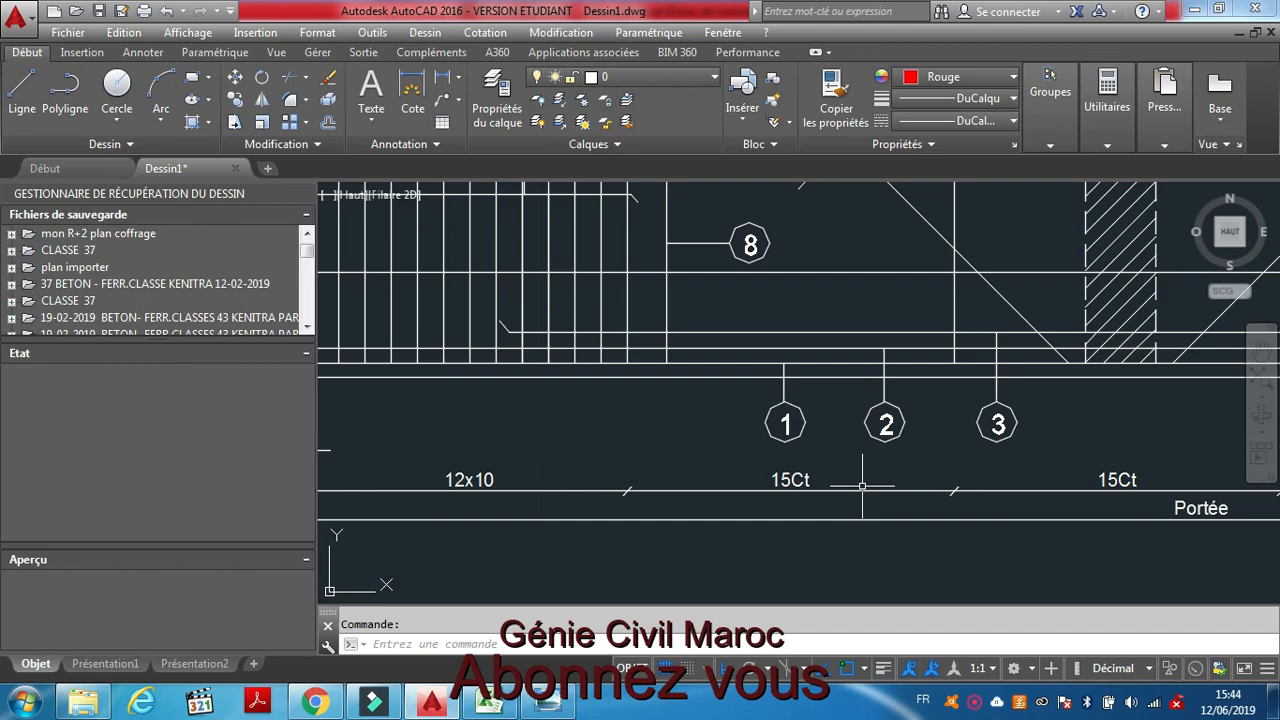
scroll(813, 484, down, 4)
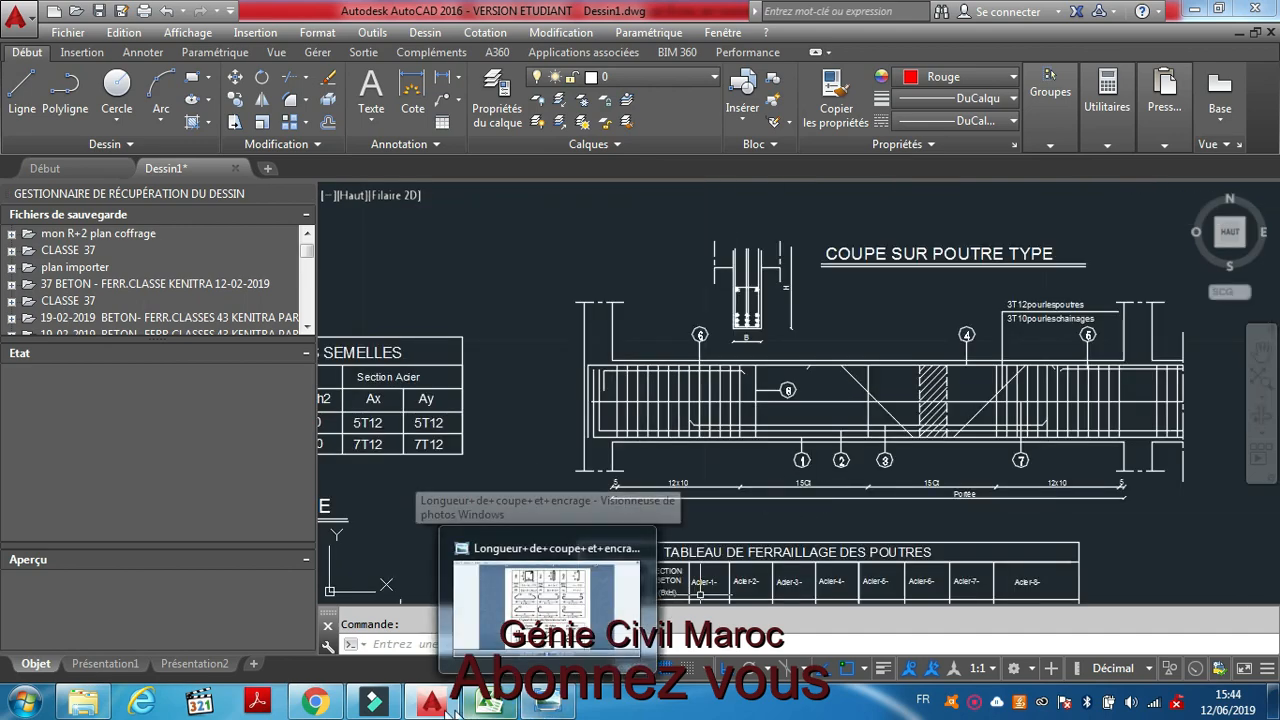
Step: Add a linear dimension for the clear span of beam N1 between the inner faces of columns P1 and P3 on the floor plan
click(433, 710)
click(433, 708)
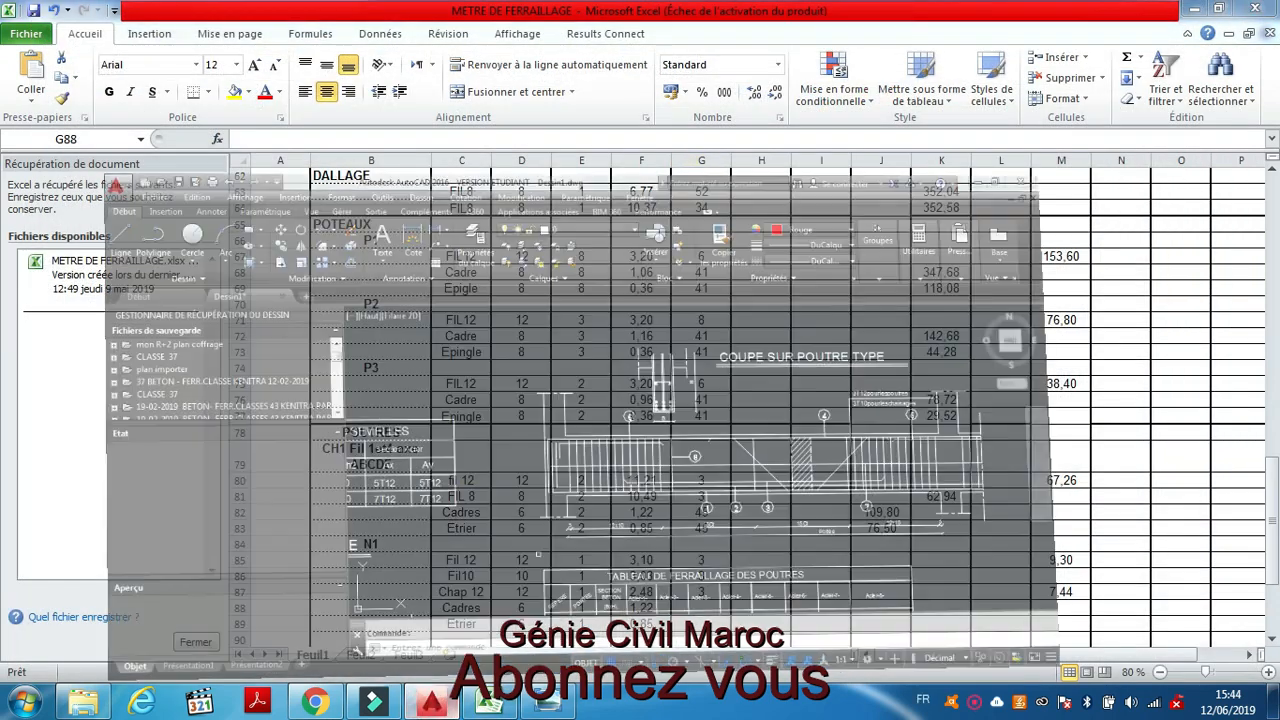
scroll(660, 457, down, 5)
scroll(662, 455, down, 2)
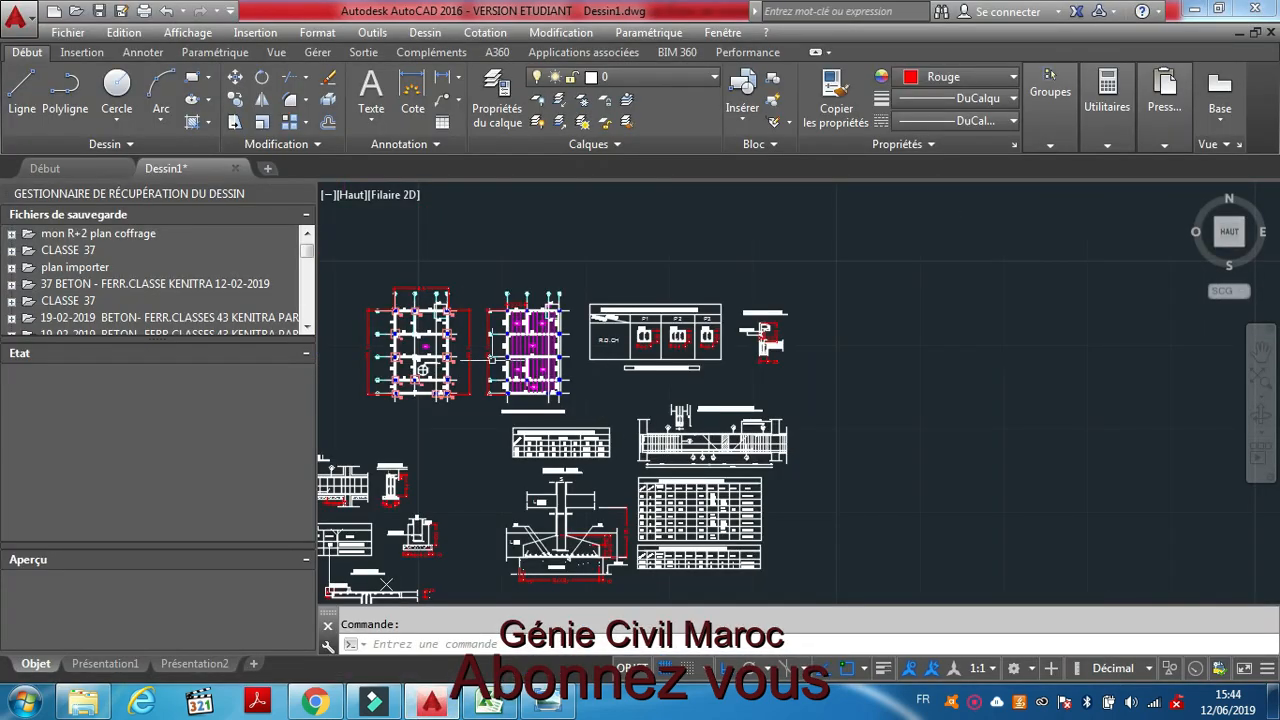
scroll(415, 300, up, 8)
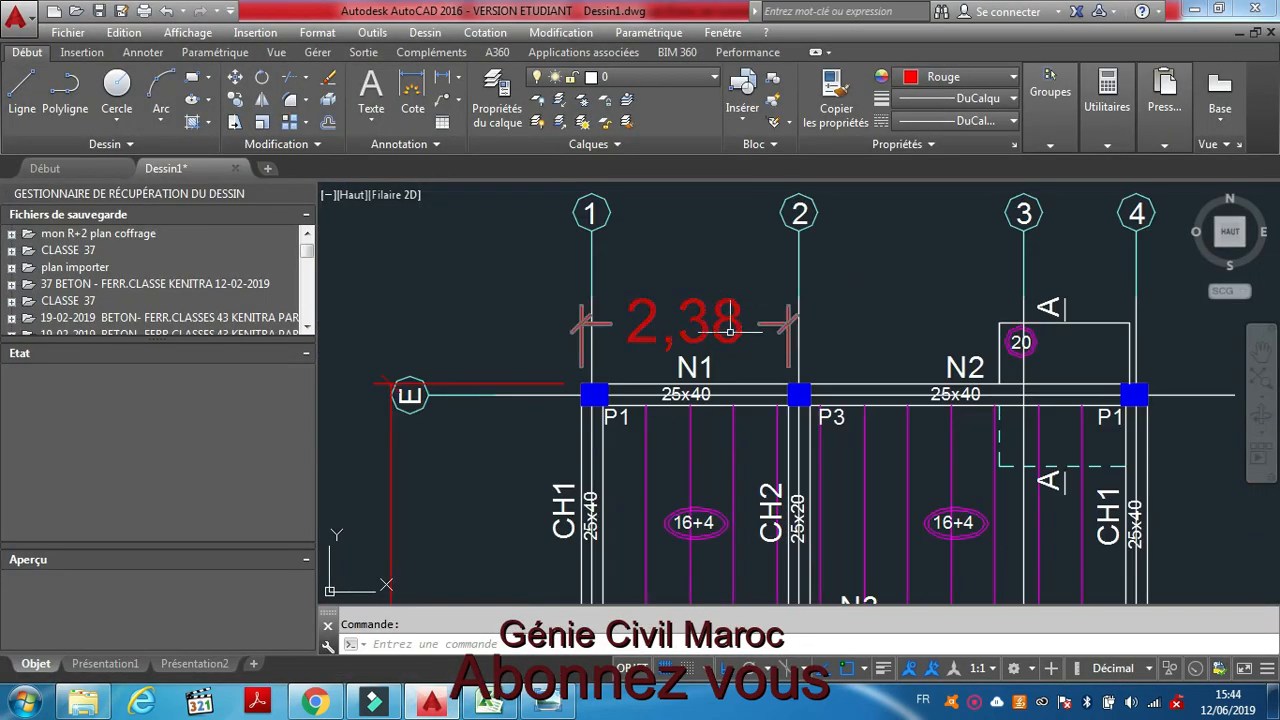
scroll(673, 395, up, 2)
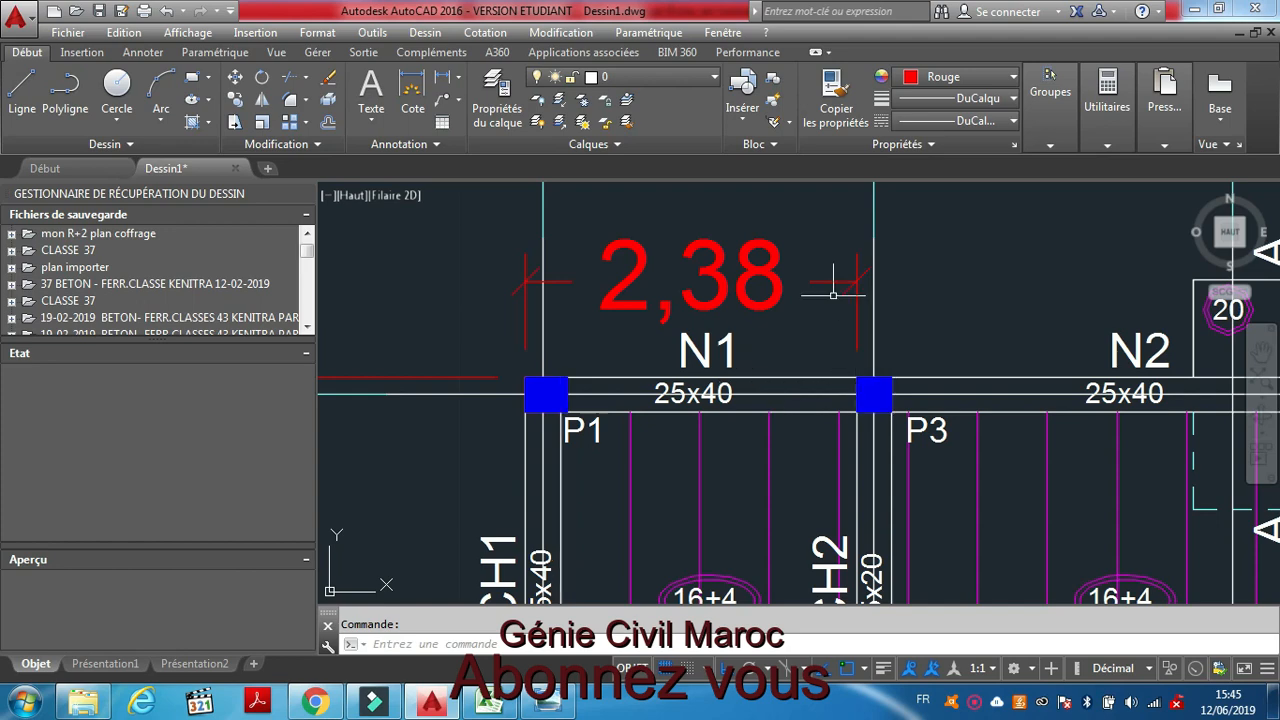
click(412, 88)
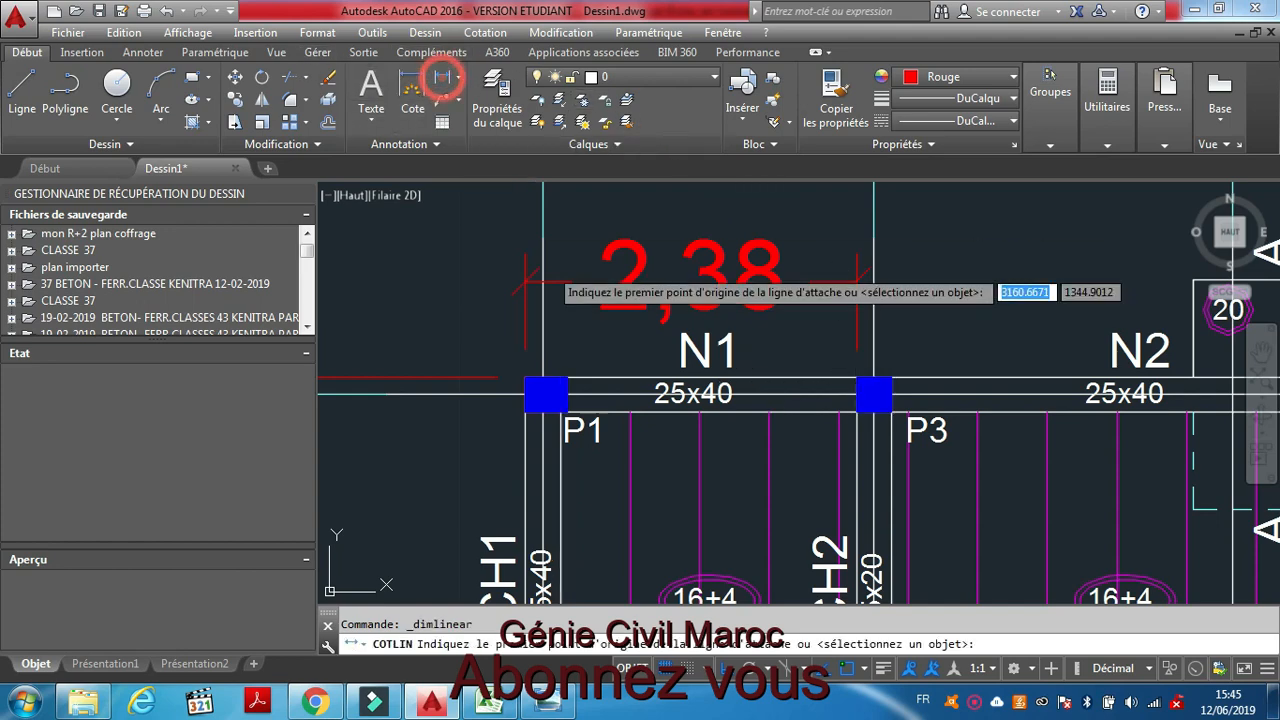
click(567, 378)
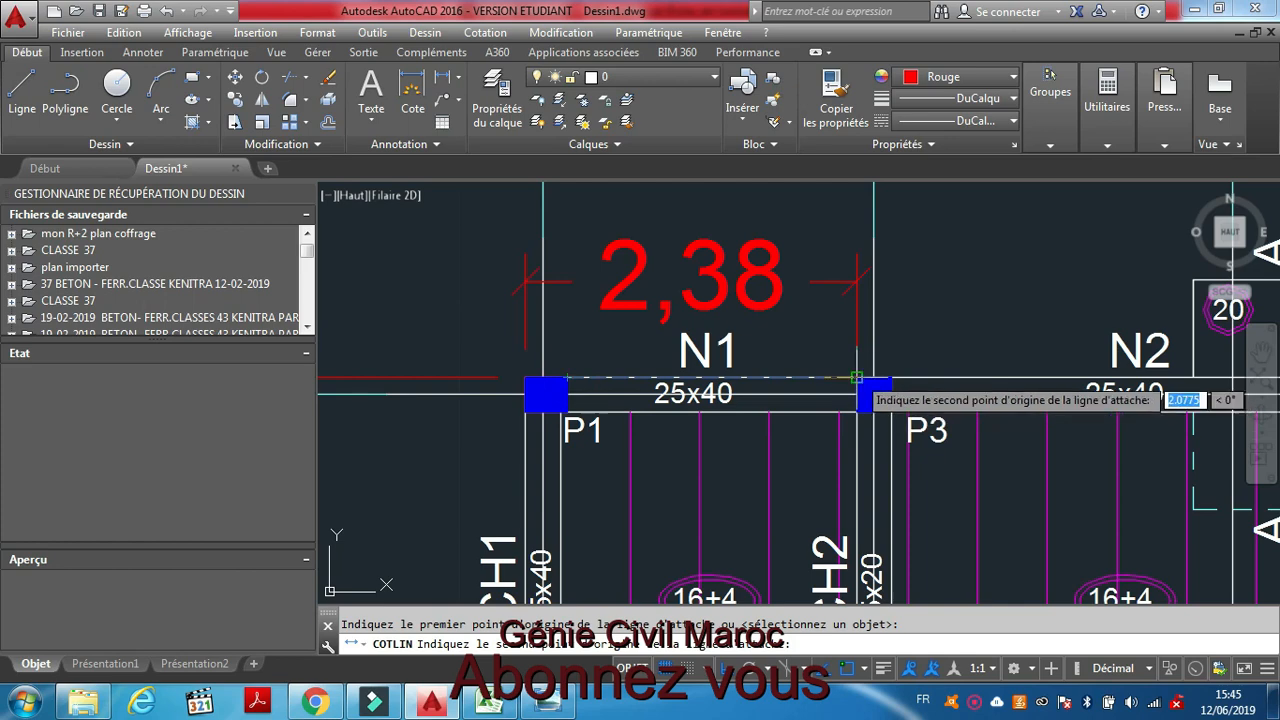
click(873, 384)
click(838, 343)
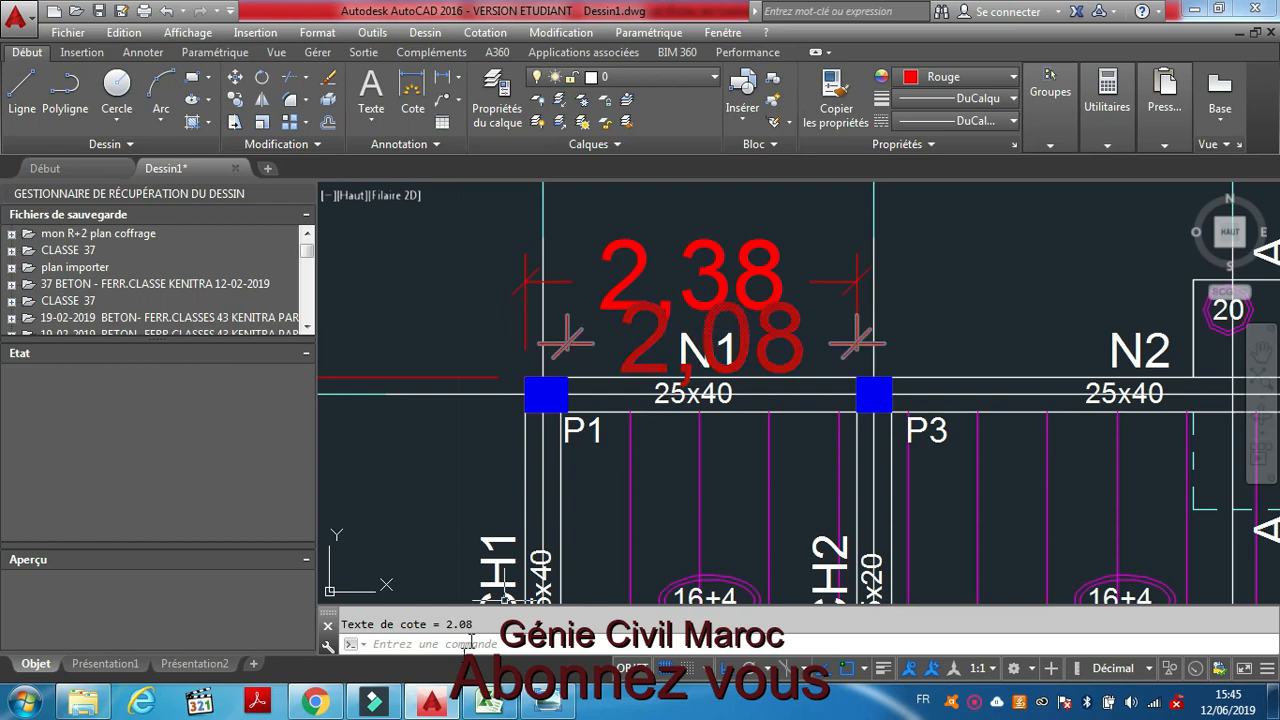
Step: Switch to the Excel take-off and enter the quantity 22 in G88 for Cadres and in G89 for Etrier
click(489, 703)
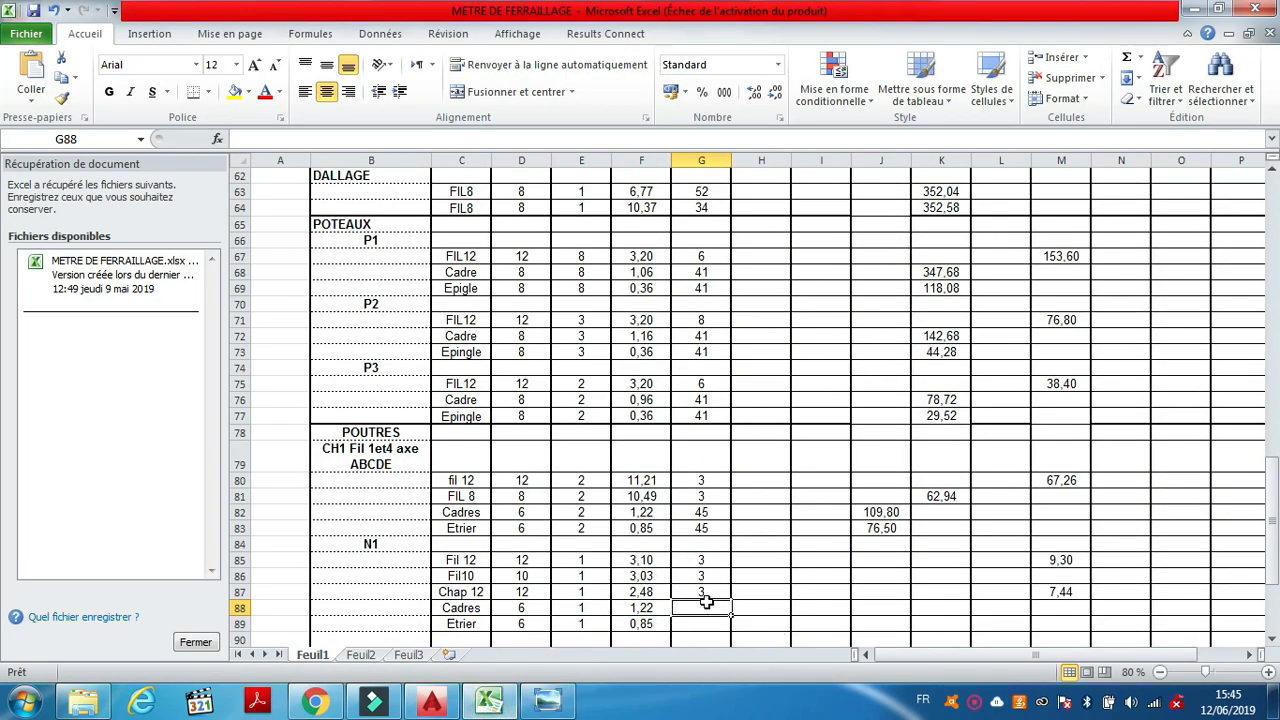
text(22)
key(Return)
text(22)
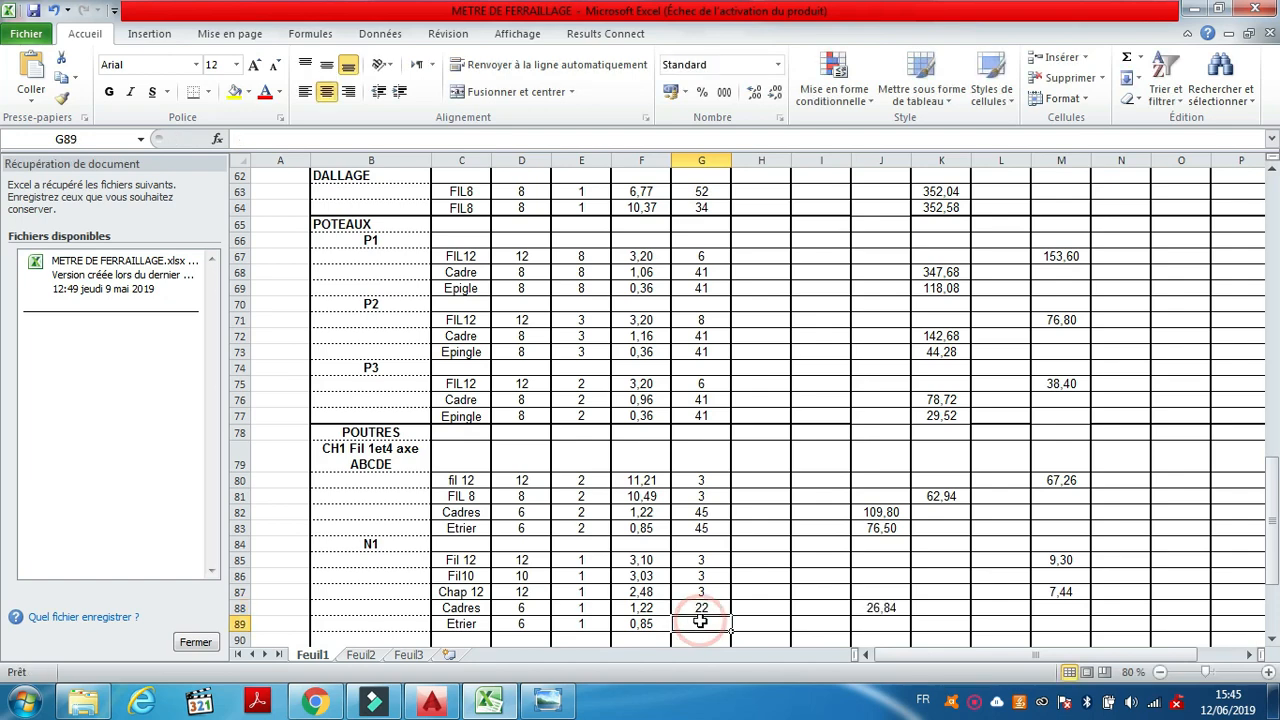
click(763, 629)
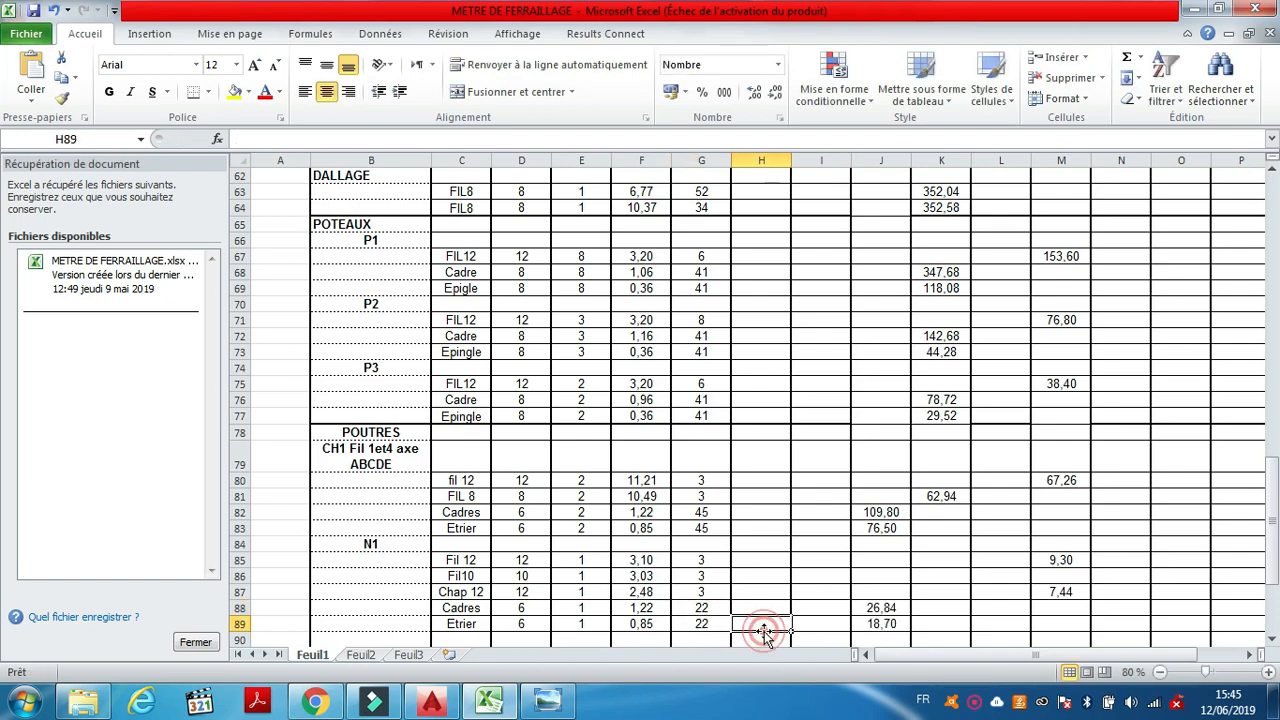
scroll(822, 468, down, 3)
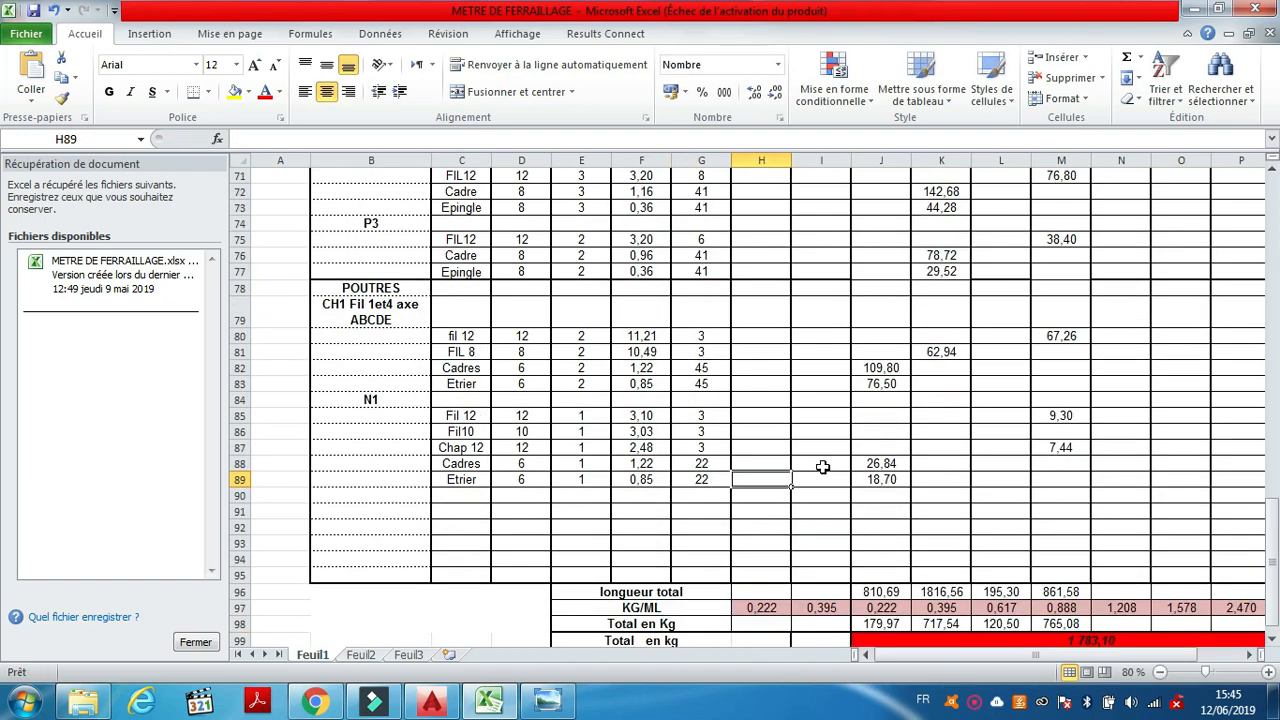